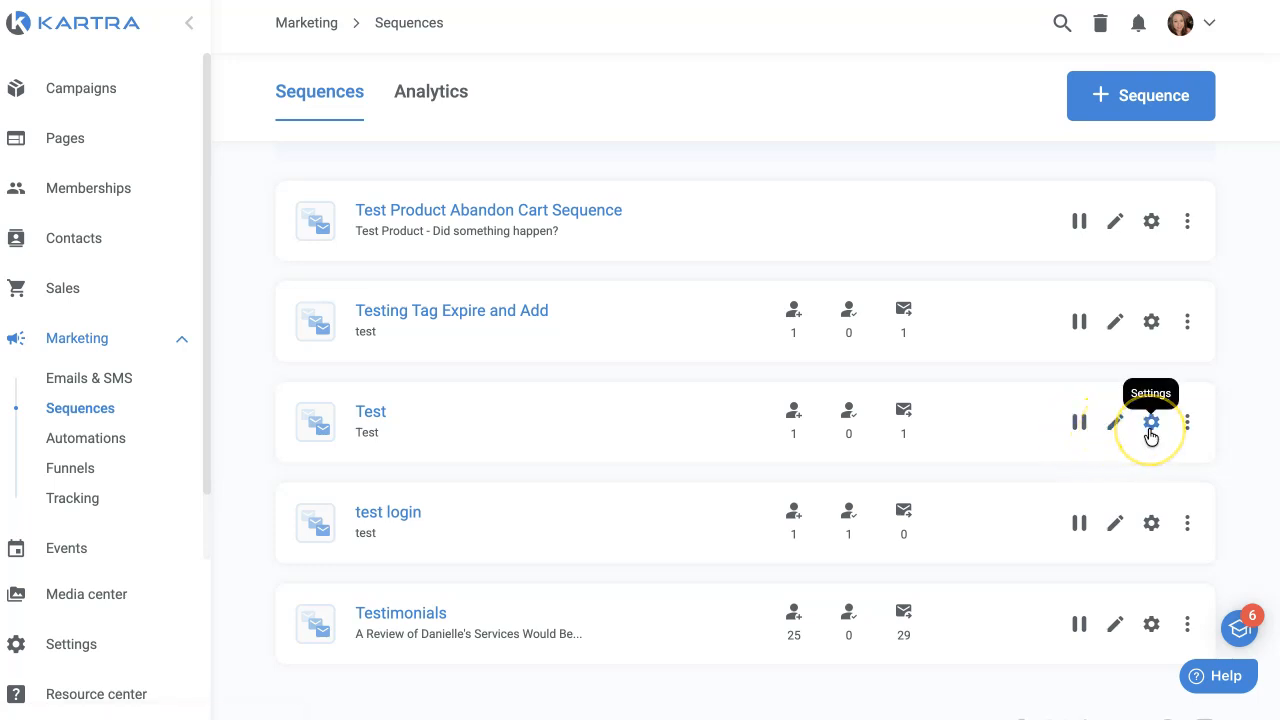
- Review the Test sequence's name and public description settings, save them, and check its additional actions
{"action": "left_click", "coordinate": [1151, 424]}
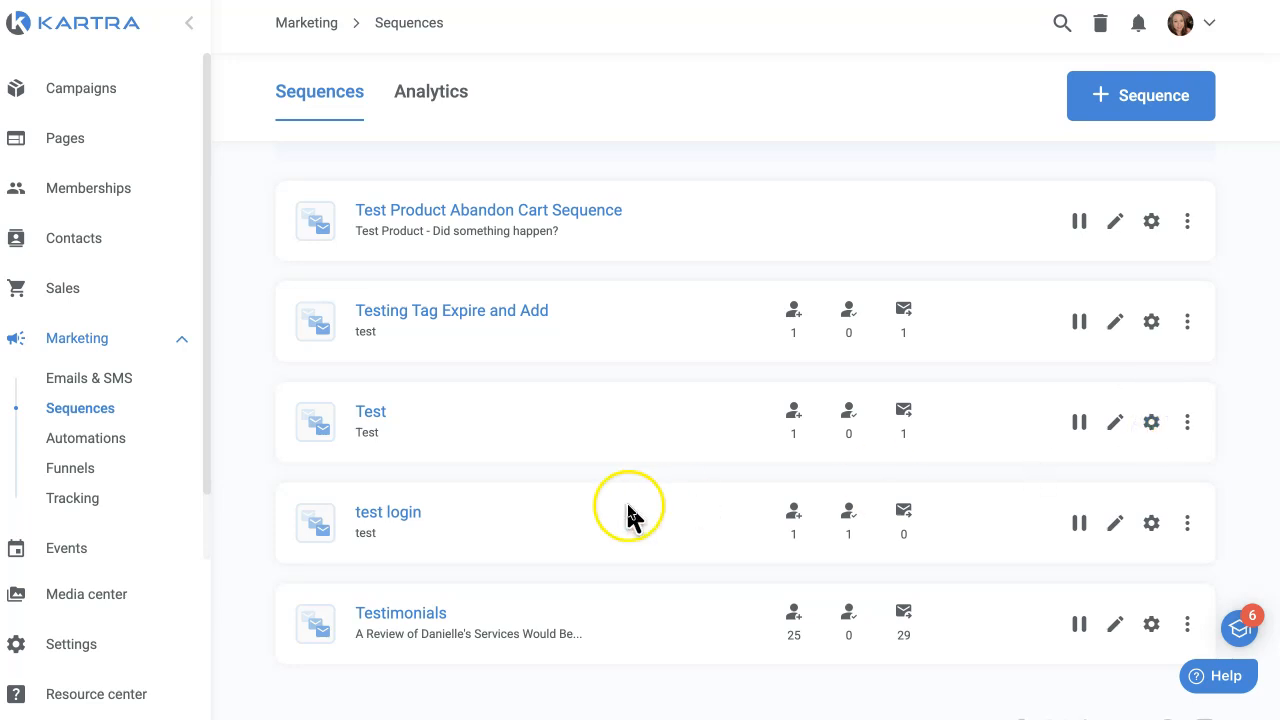
{"action": "left_click", "coordinate": [1151, 422]}
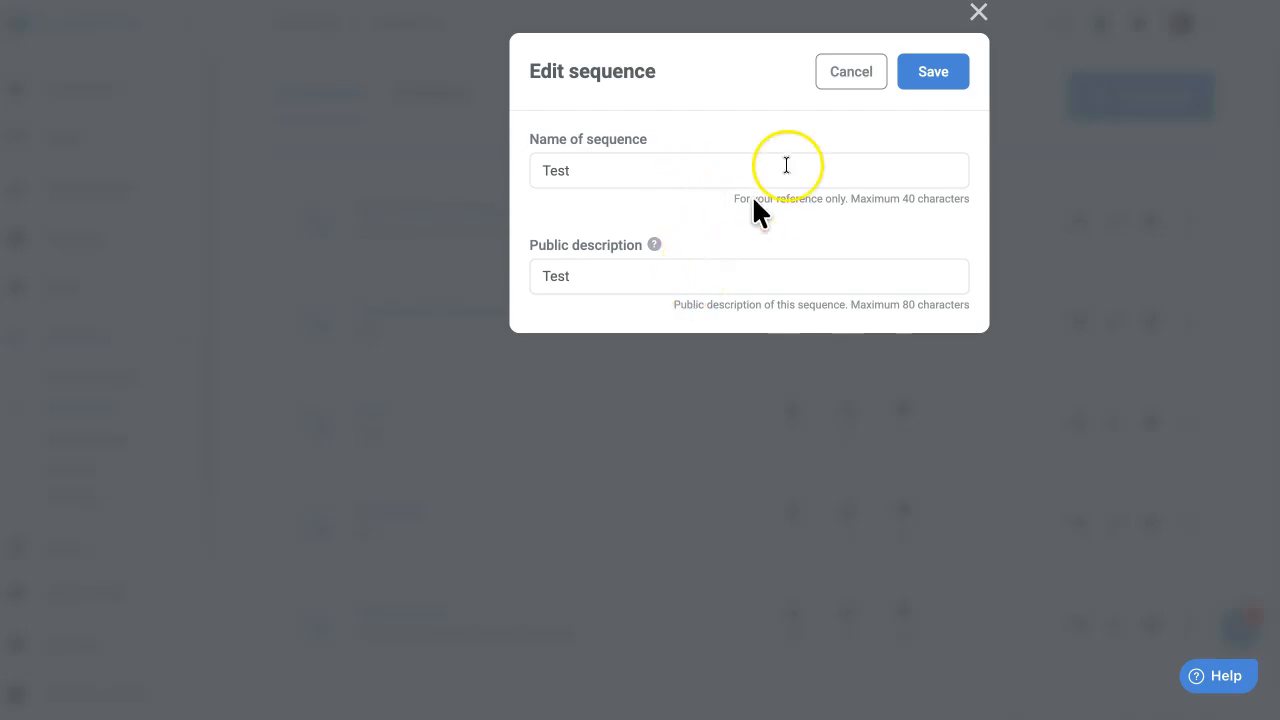
{"action": "left_click", "coordinate": [932, 80]}
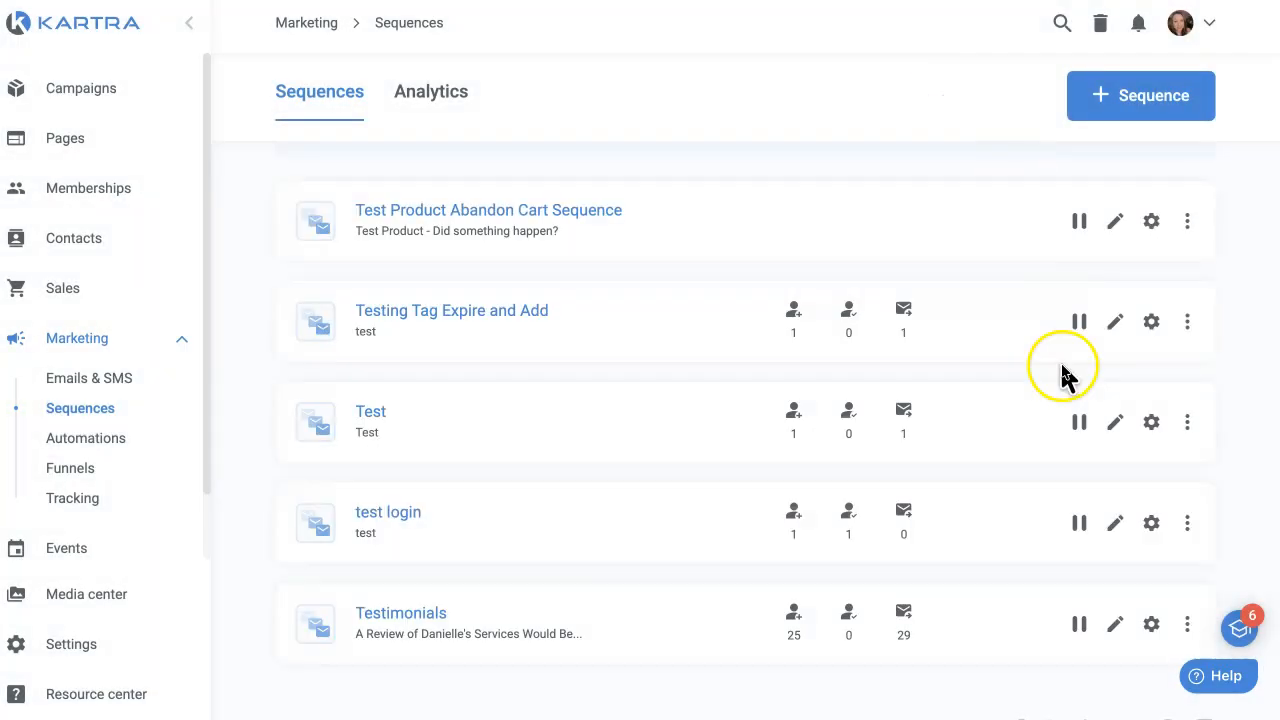
{"action": "left_click", "coordinate": [1188, 428]}
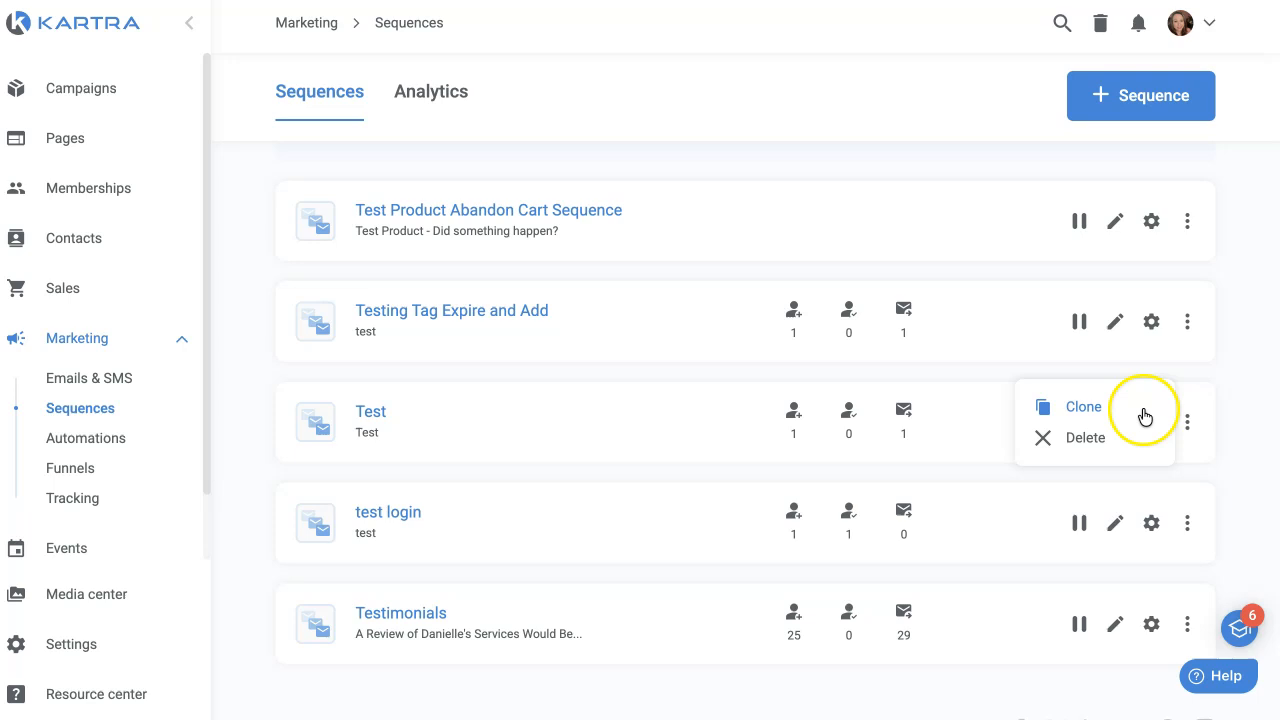
{"action": "left_click", "coordinate": [1190, 460]}
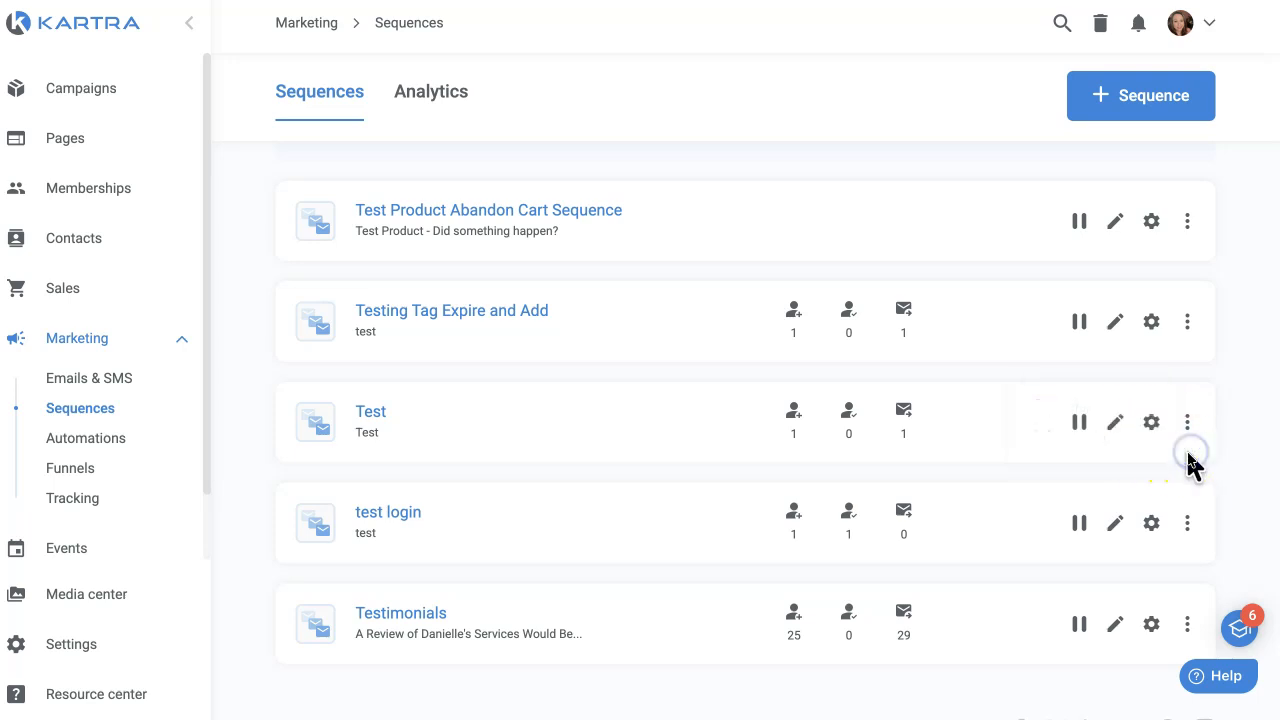
- Open the Test sequence in the sequence editor
{"action": "left_click", "coordinate": [1116, 424]}
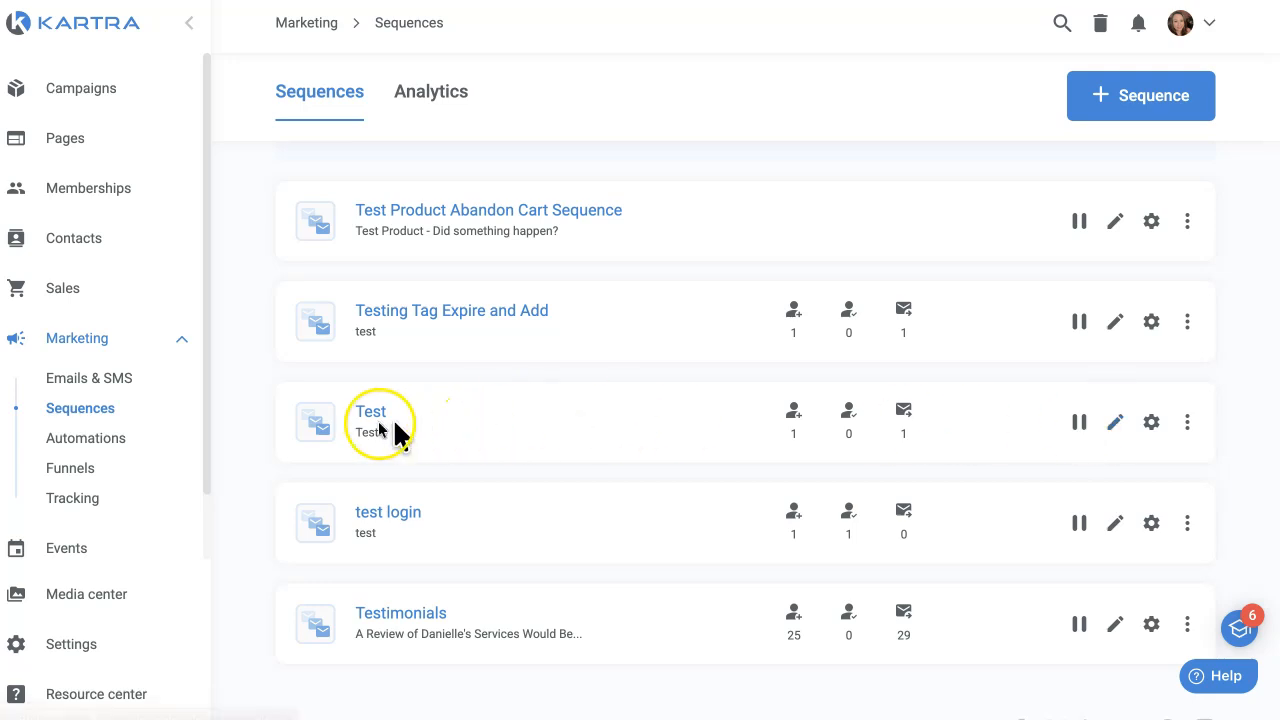
{"action": "left_click", "coordinate": [605, 437]}
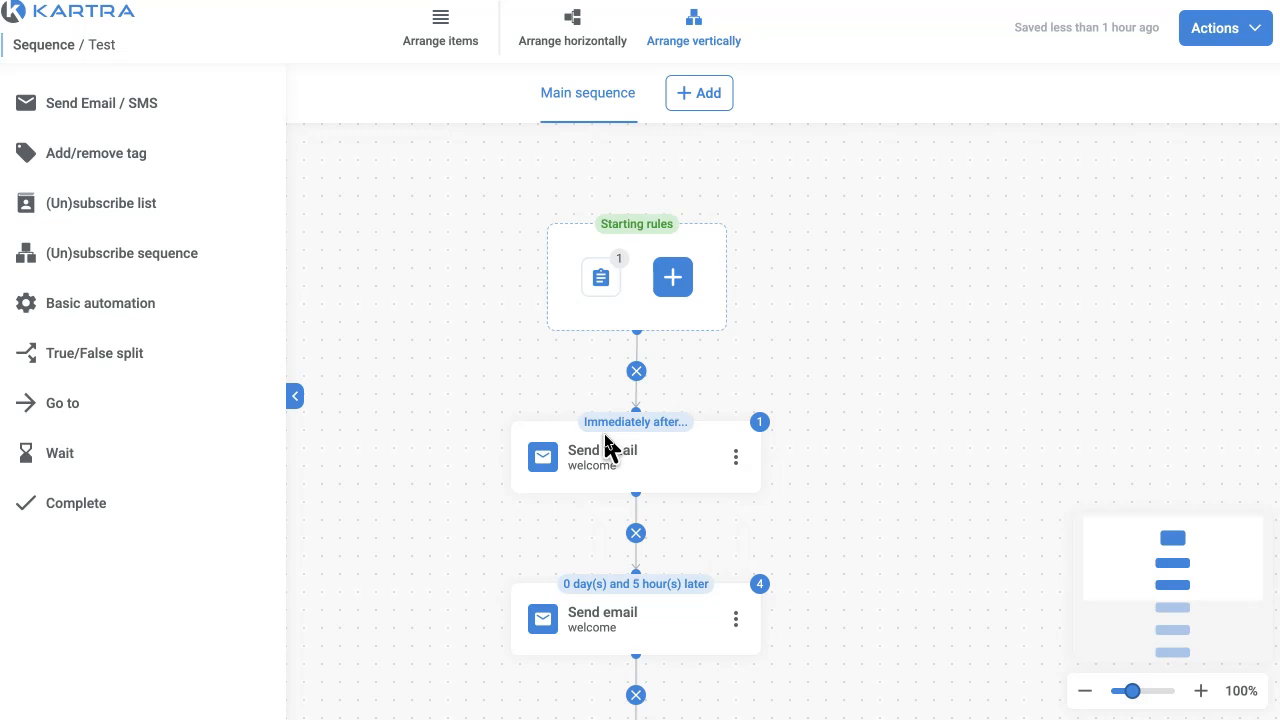
{"action": "left_click", "coordinate": [980, 350]}
- Remove the connection between the starting rules and the first Send email step, and link them again
{"action": "scroll", "coordinate": [926, 348], "scroll_direction": "down", "scroll_amount": 1}
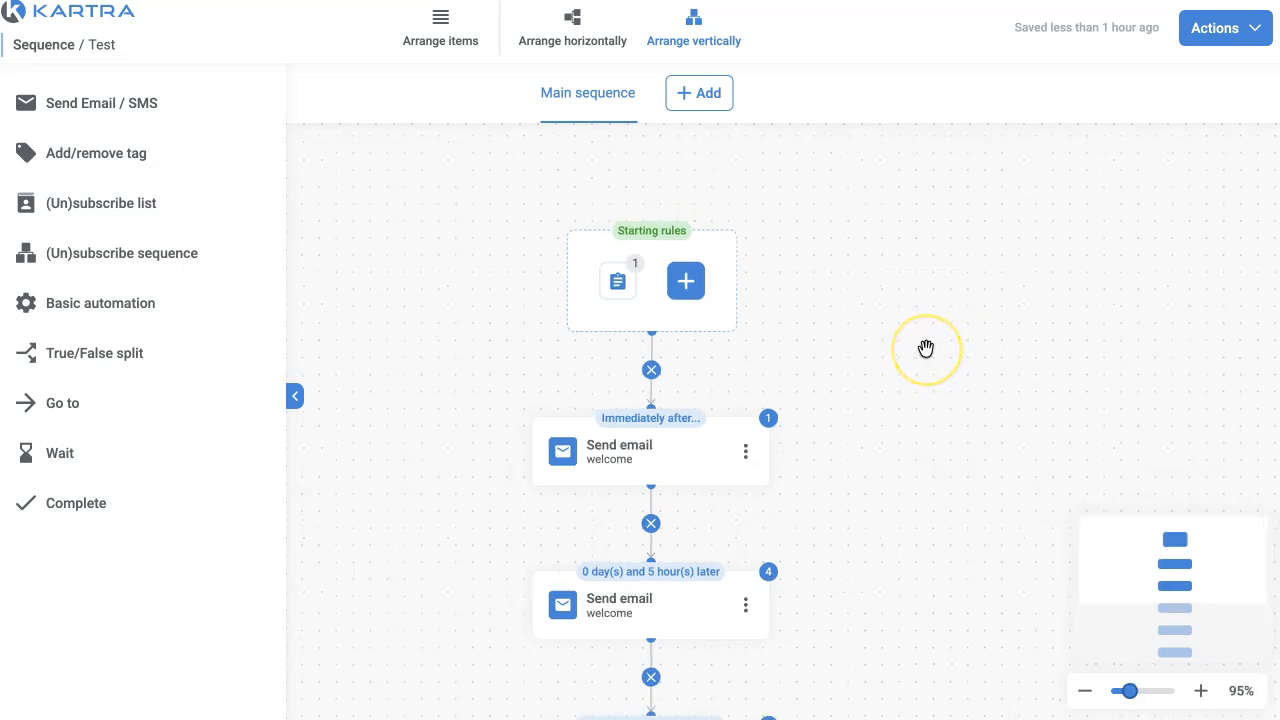
{"action": "scroll", "coordinate": [926, 348], "scroll_direction": "up", "scroll_amount": 3}
{"action": "left_click_drag", "start_coordinate": [857, 356], "coordinate": [901, 307]}
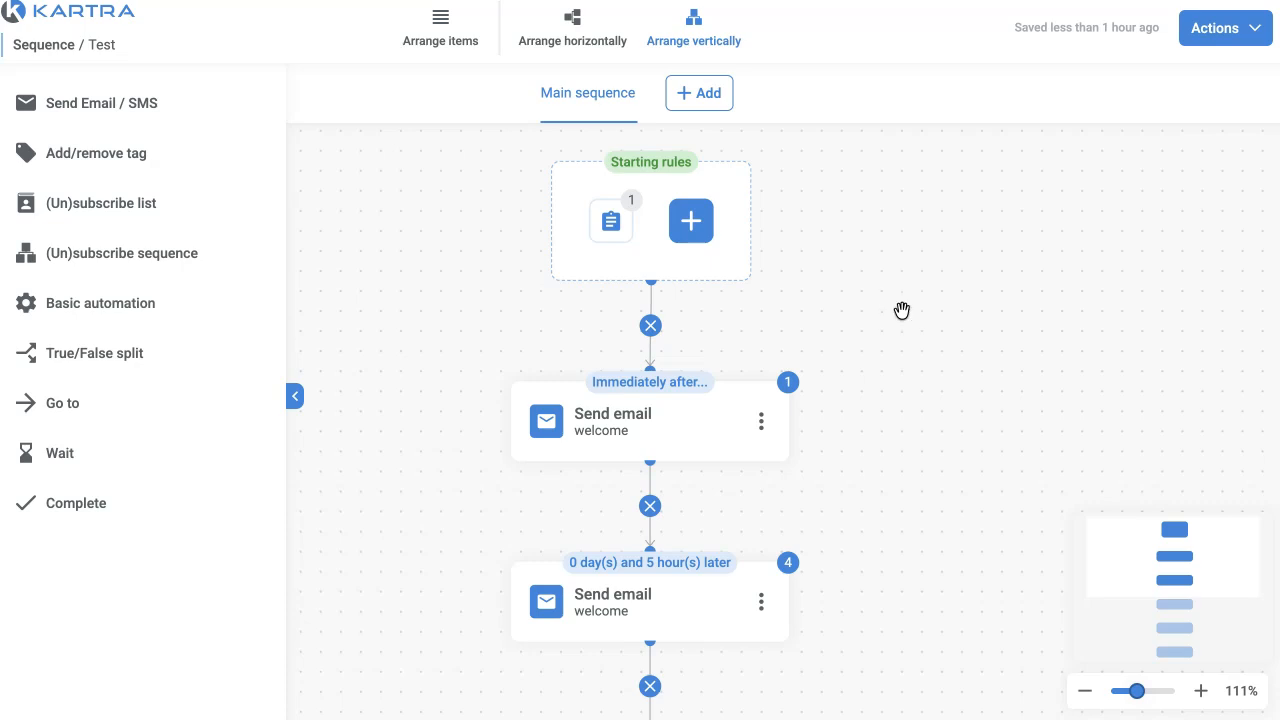
{"action": "left_click", "coordinate": [650, 325]}
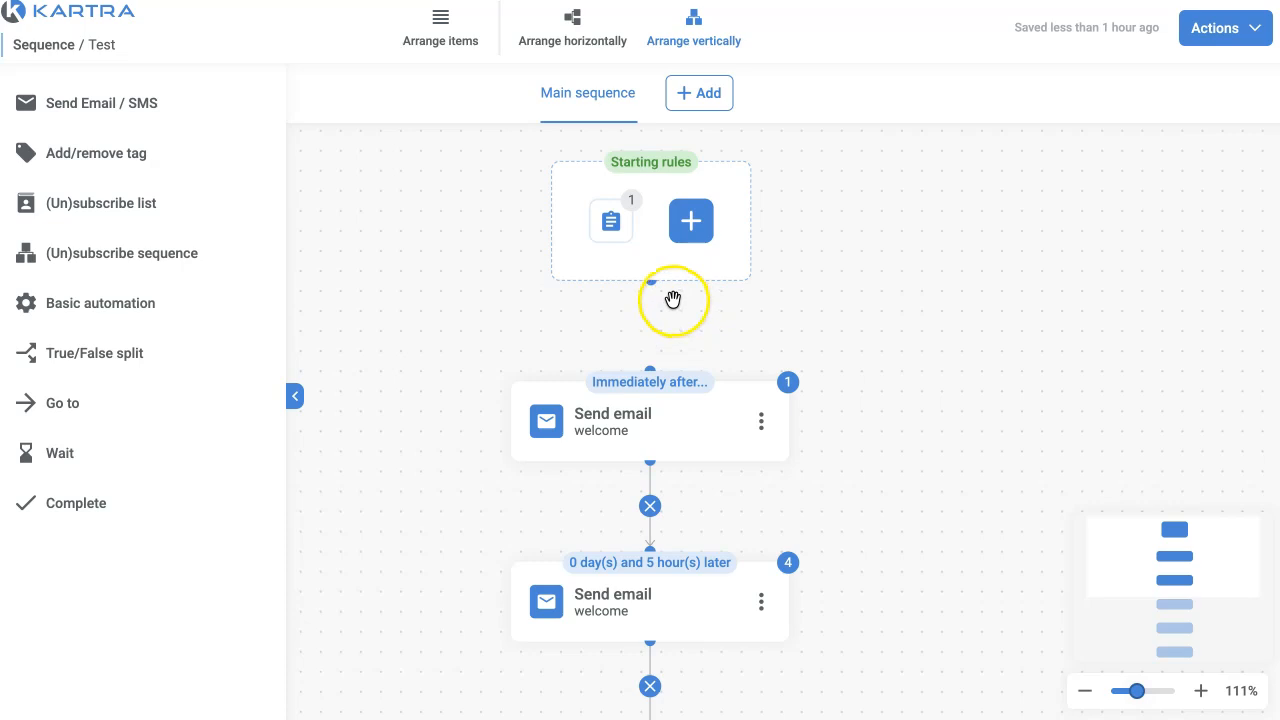
{"action": "left_click_drag", "start_coordinate": [651, 285], "coordinate": [656, 368]}
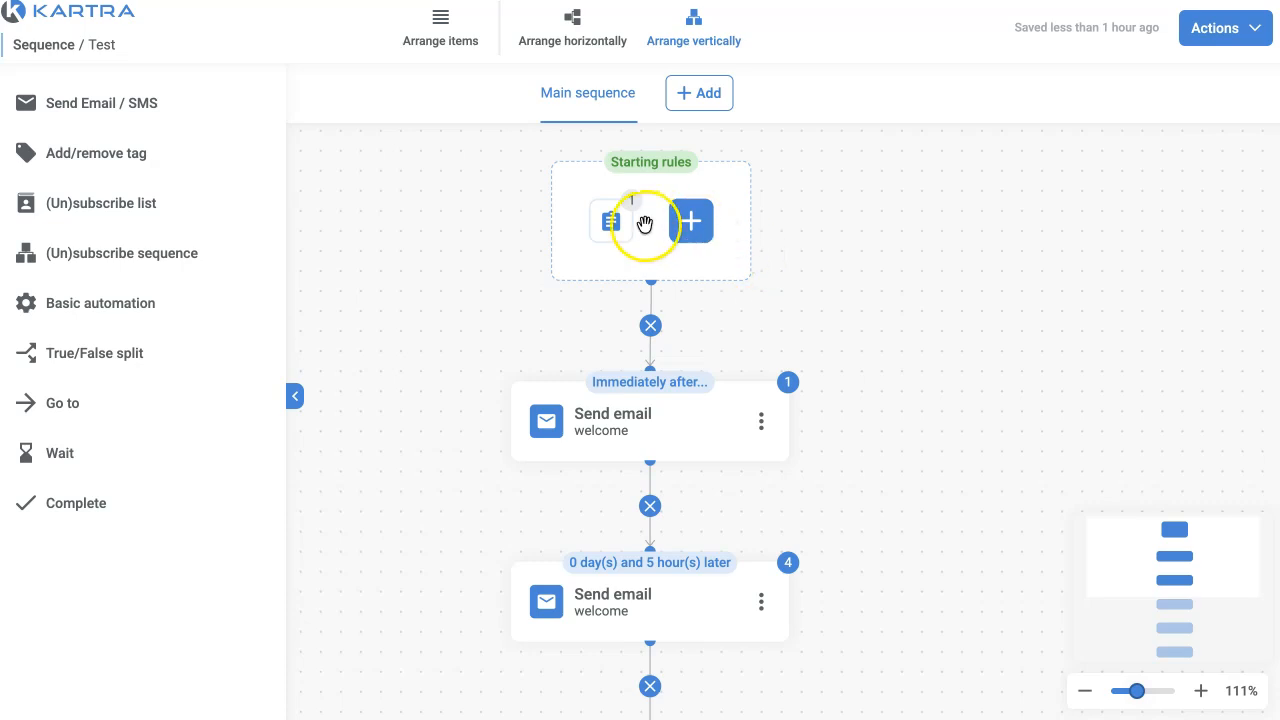
- Open the sequence's starting rules, view the Order rule's fields, and start a basic automation rule
{"action": "mouse_move", "coordinate": [614, 232]}
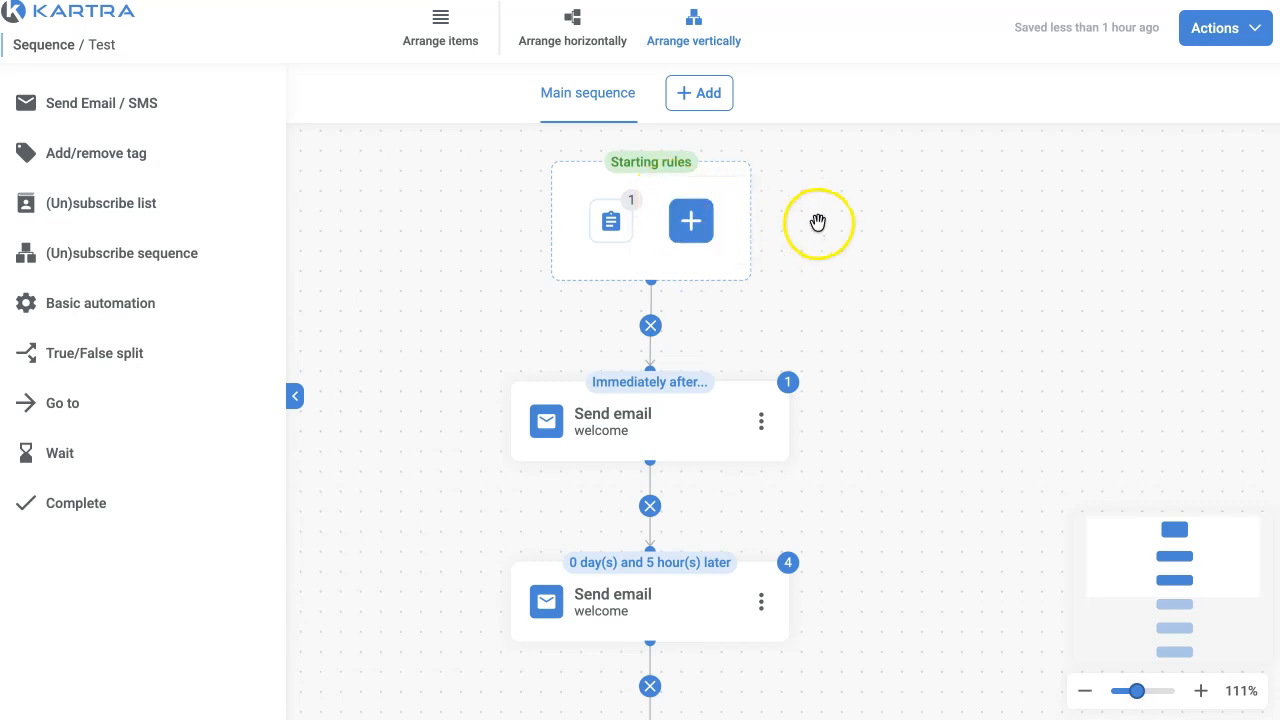
{"action": "left_click", "coordinate": [691, 228]}
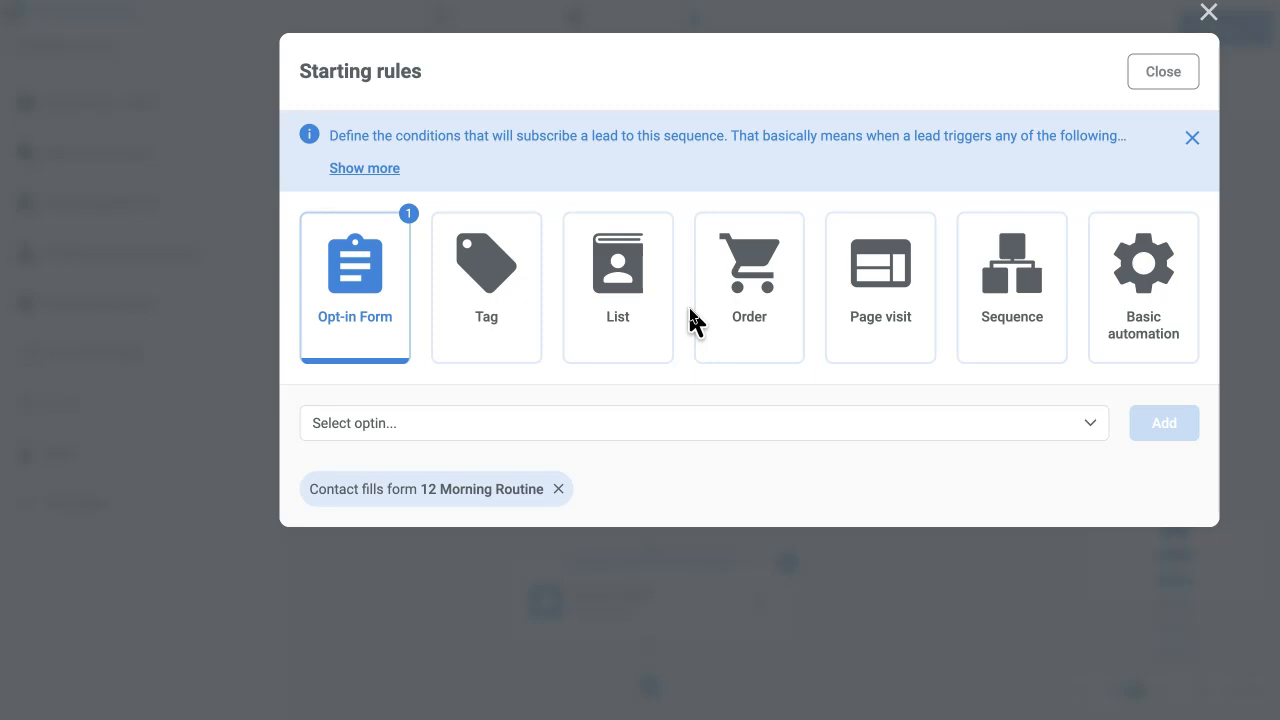
{"action": "left_click", "coordinate": [666, 347]}
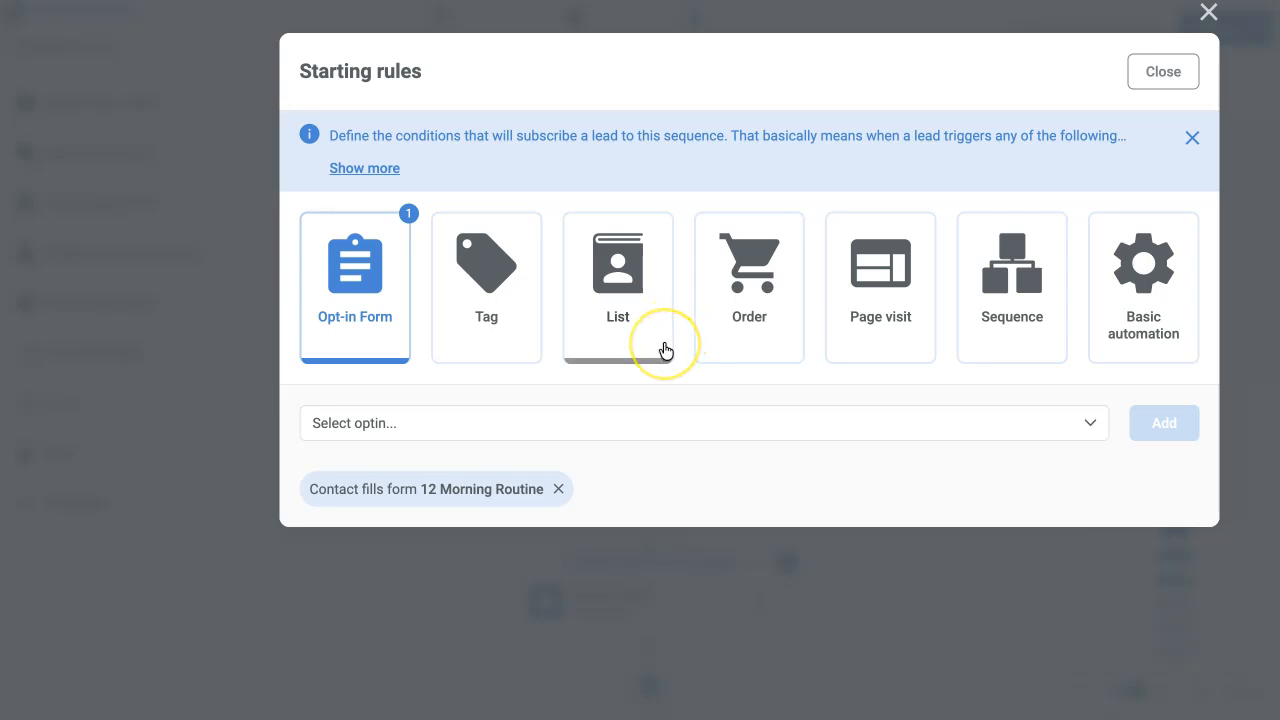
{"action": "left_click", "coordinate": [366, 336]}
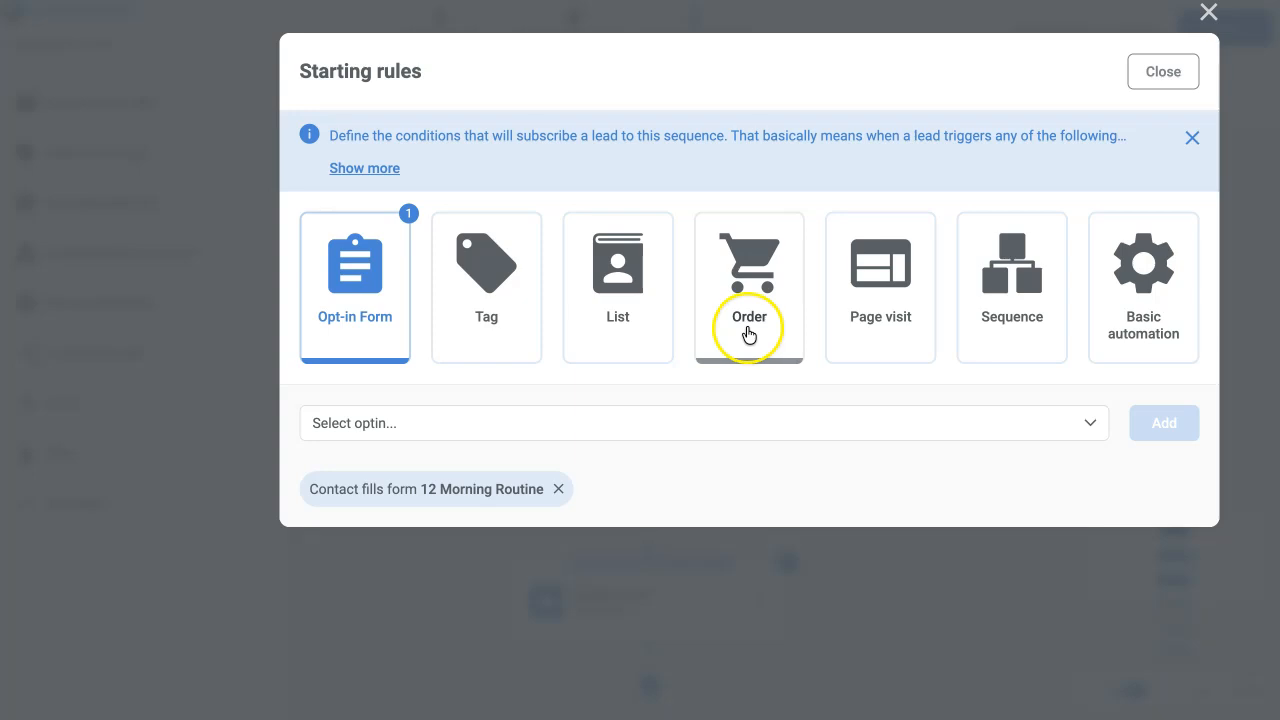
{"action": "left_click", "coordinate": [350, 330]}
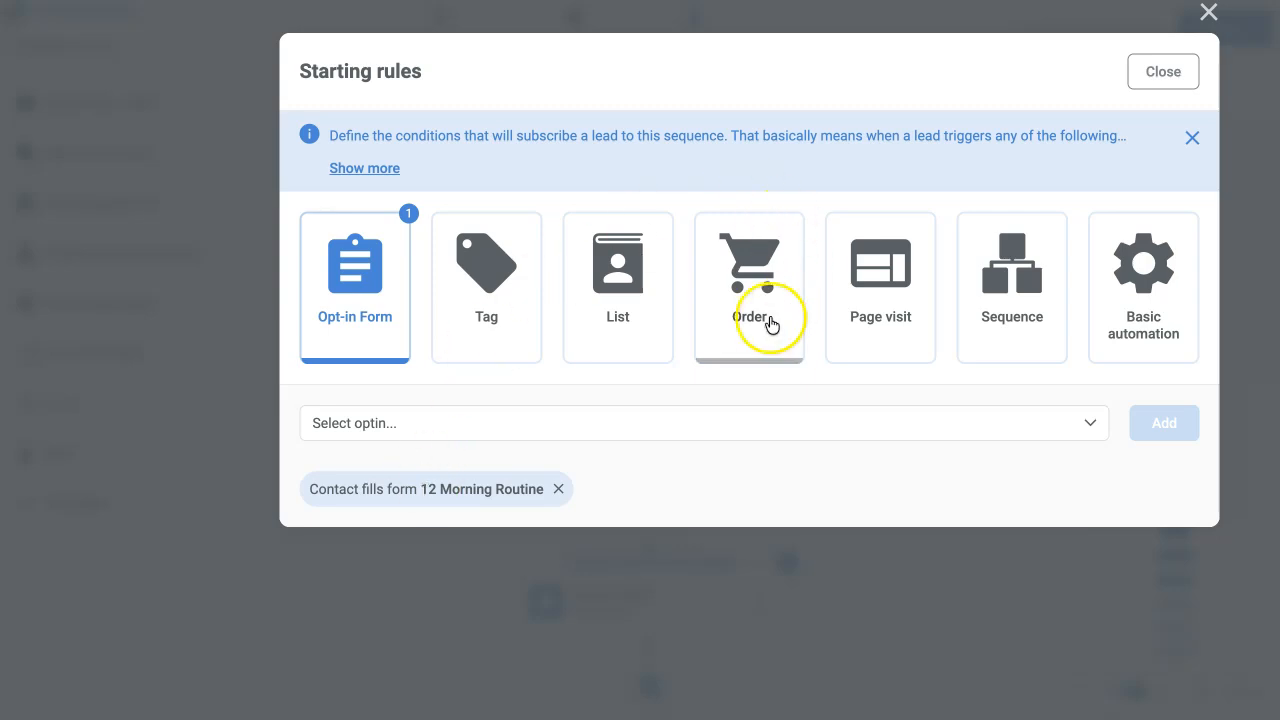
{"action": "left_click", "coordinate": [766, 320]}
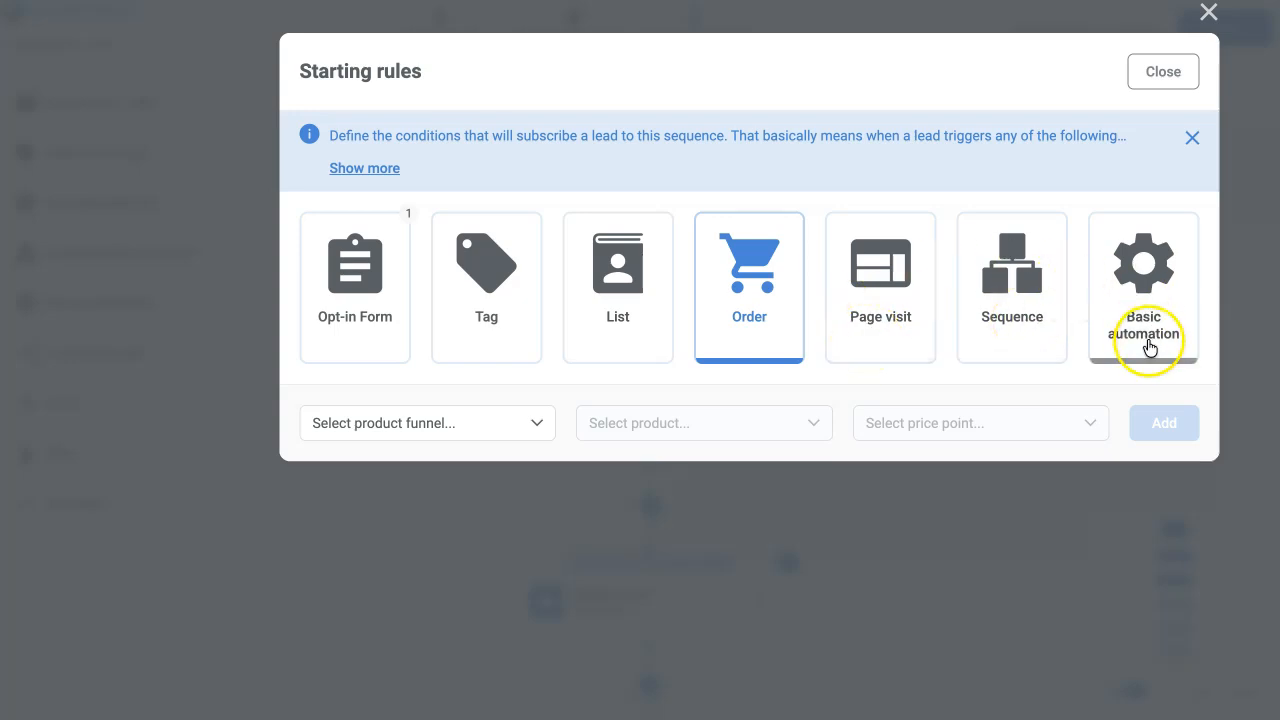
{"action": "left_click", "coordinate": [1146, 340]}
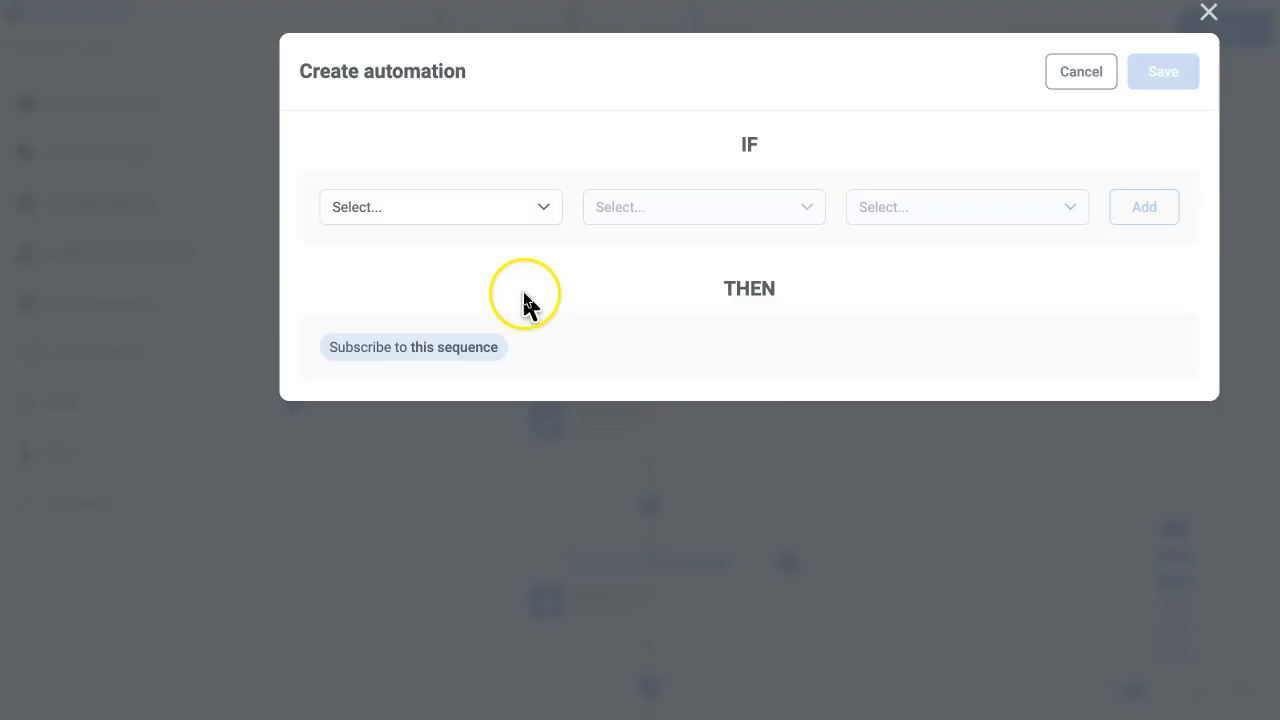
- Add the IF trigger "Contact completes survey" with FINADV Retirement Ready Score Quiz to the automation
{"action": "left_click", "coordinate": [466, 207]}
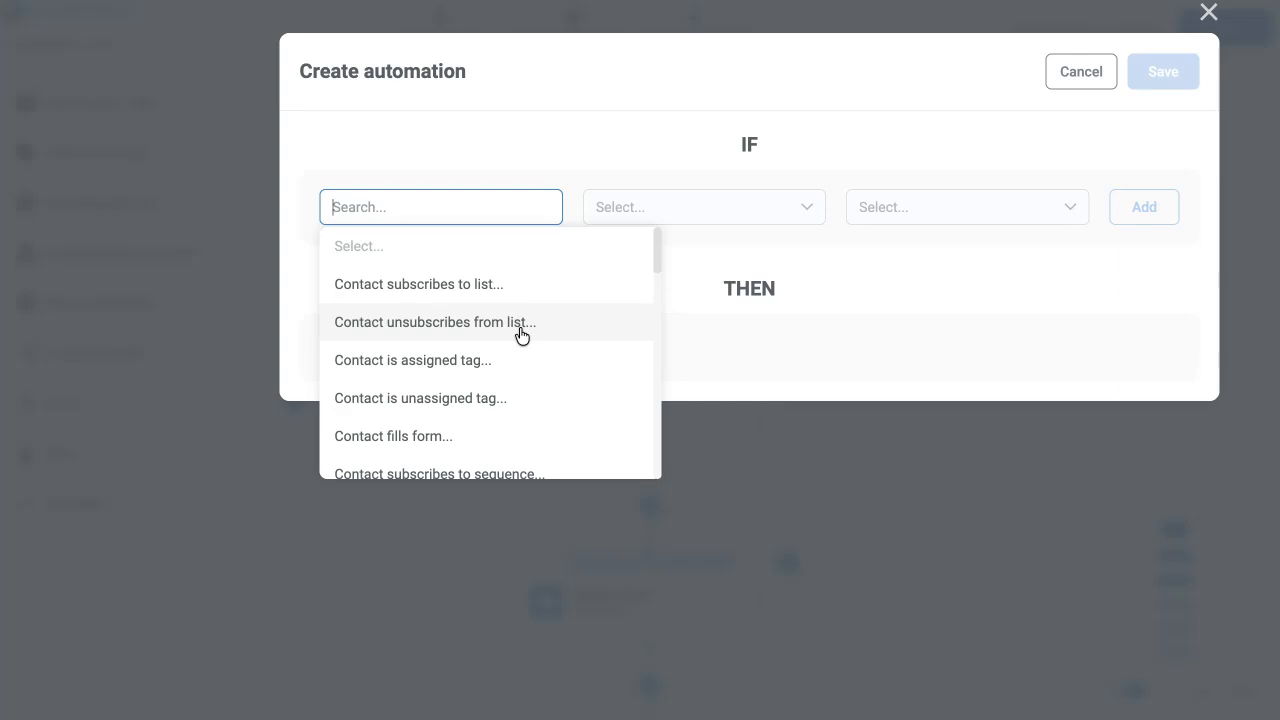
{"action": "type", "text": "survey"}
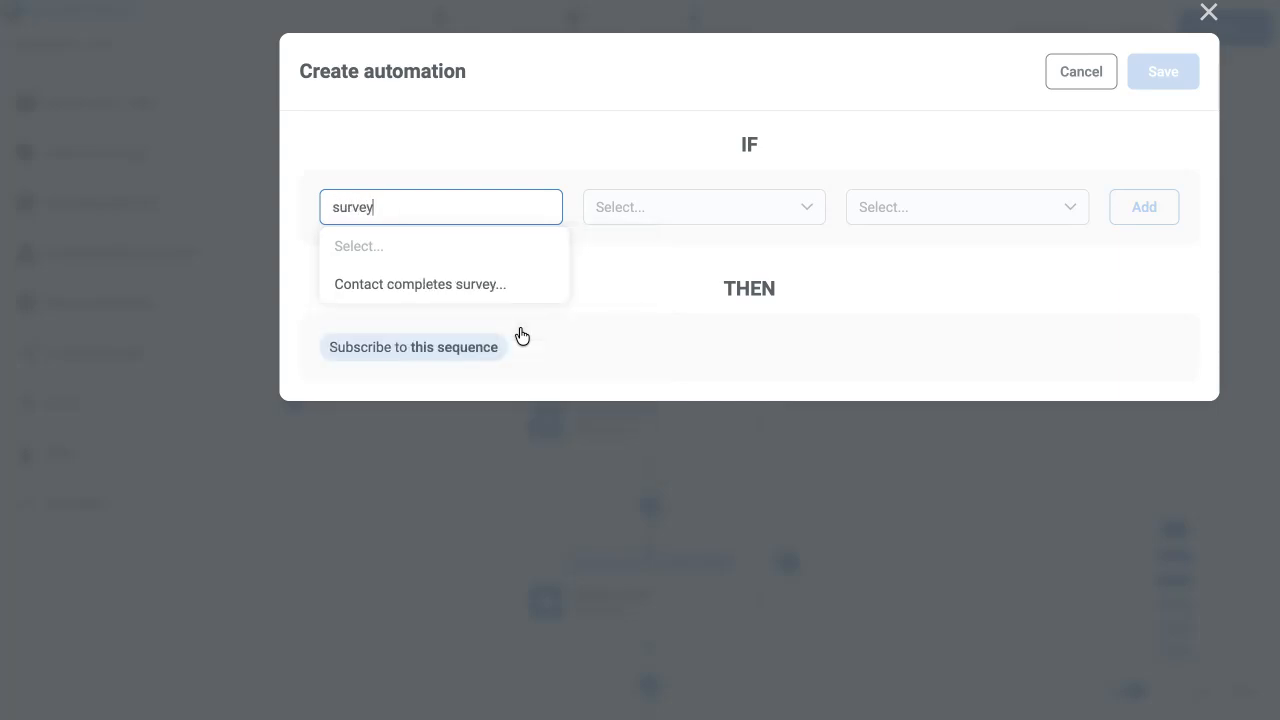
{"action": "left_click", "coordinate": [510, 300]}
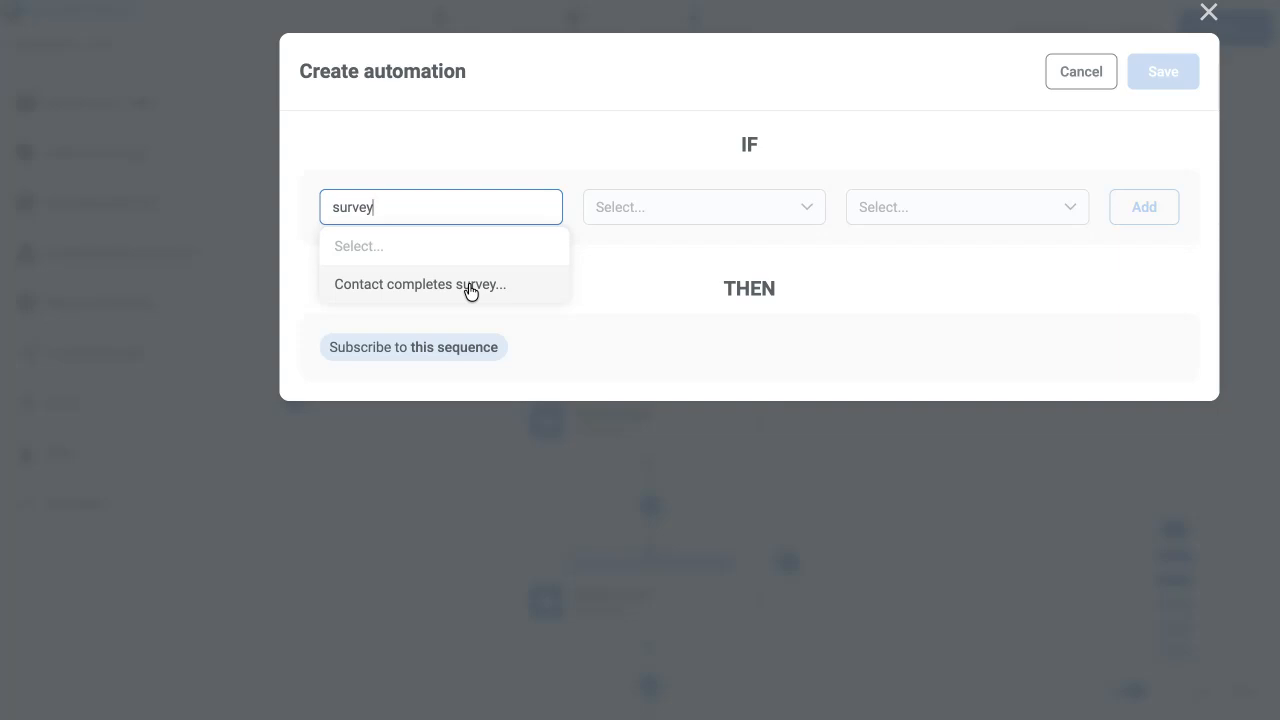
{"action": "left_click", "coordinate": [470, 288]}
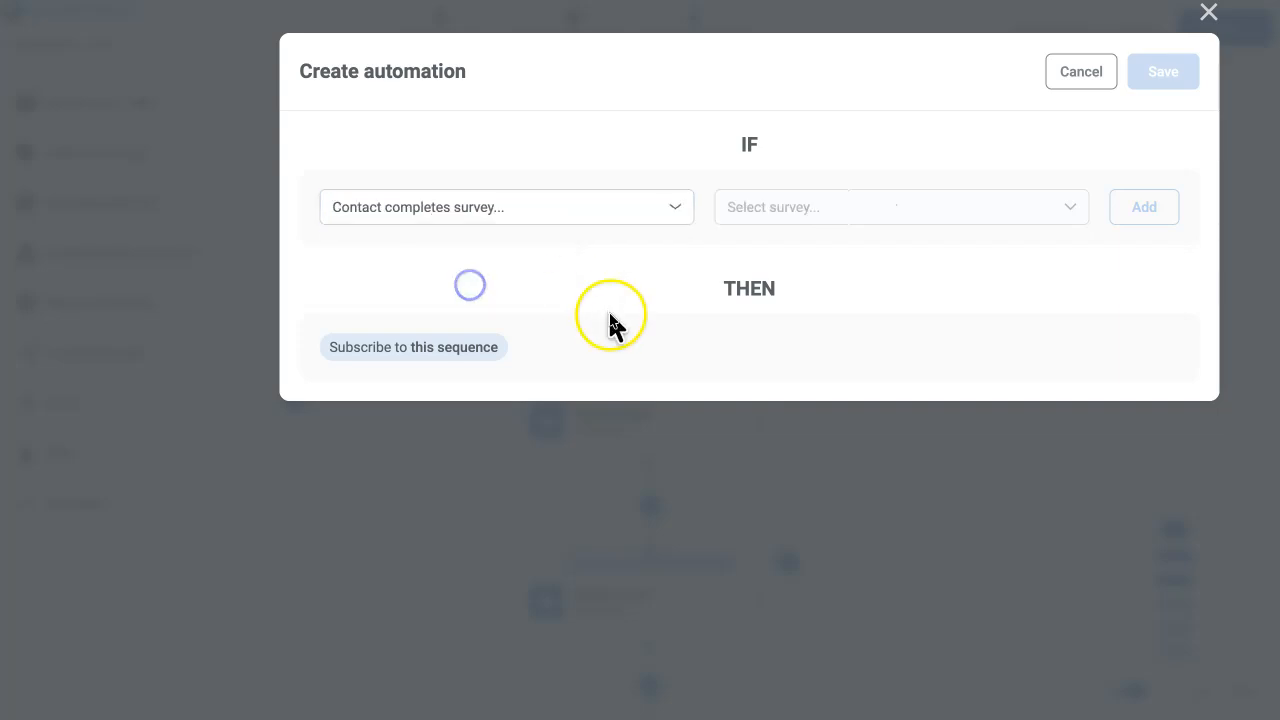
{"action": "left_click", "coordinate": [773, 210]}
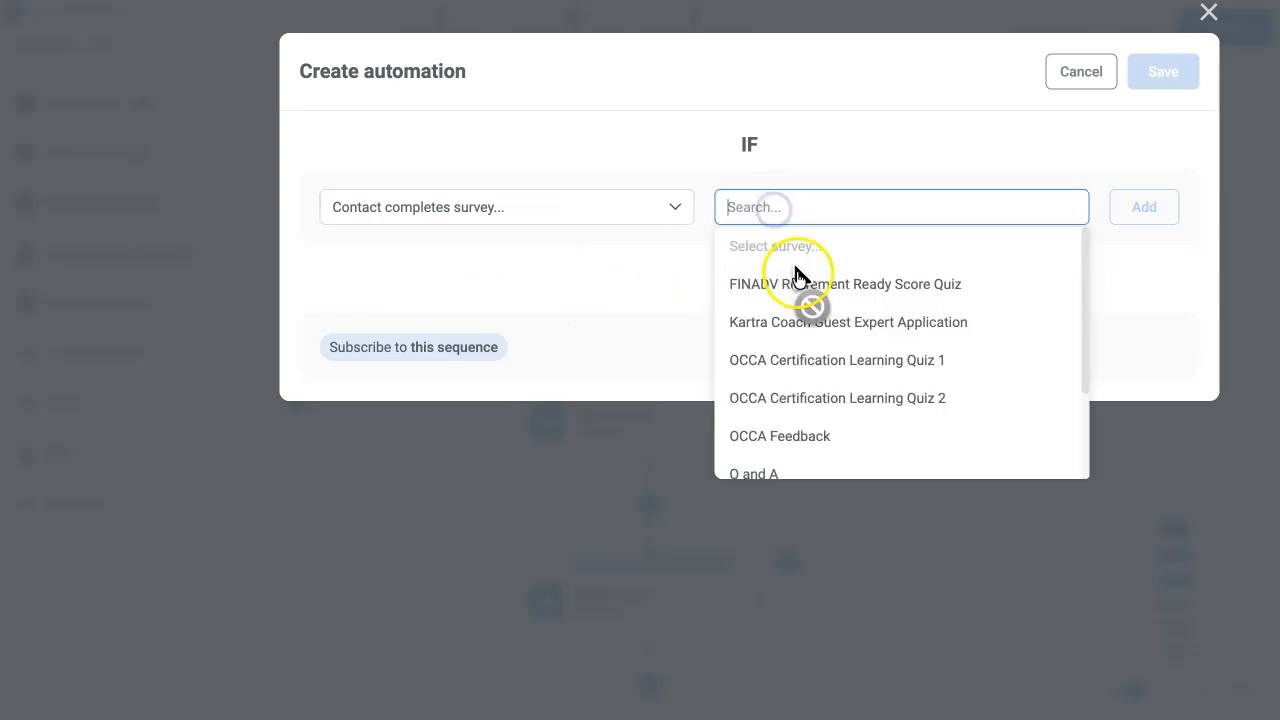
{"action": "left_click", "coordinate": [800, 283]}
{"action": "left_click", "coordinate": [1132, 207]}
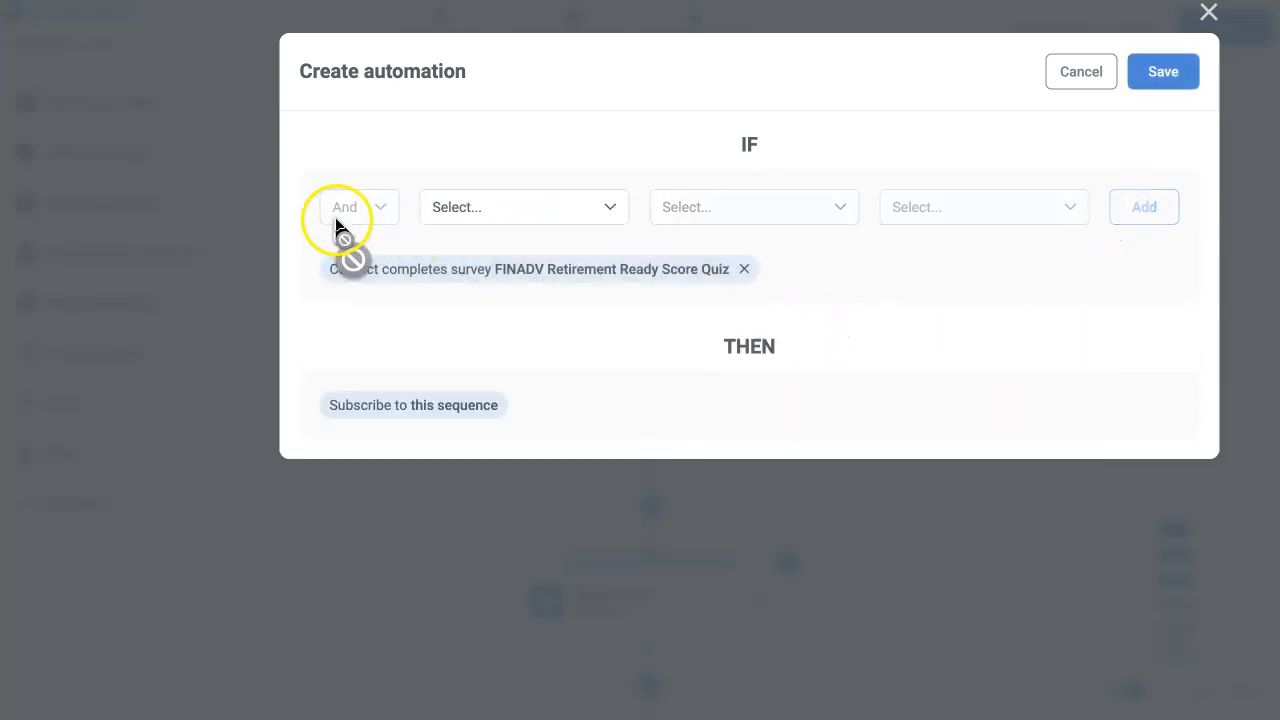
- Choose "Contact's survey score is" as the And condition, view its comparison options, and remove the completed-survey trigger
{"action": "left_click", "coordinate": [503, 203]}
{"action": "type", "text": "ru"}
{"action": "key", "text": "BackSpace"}
{"action": "key", "text": "BackSpace"}
{"action": "type", "text": "sur"}
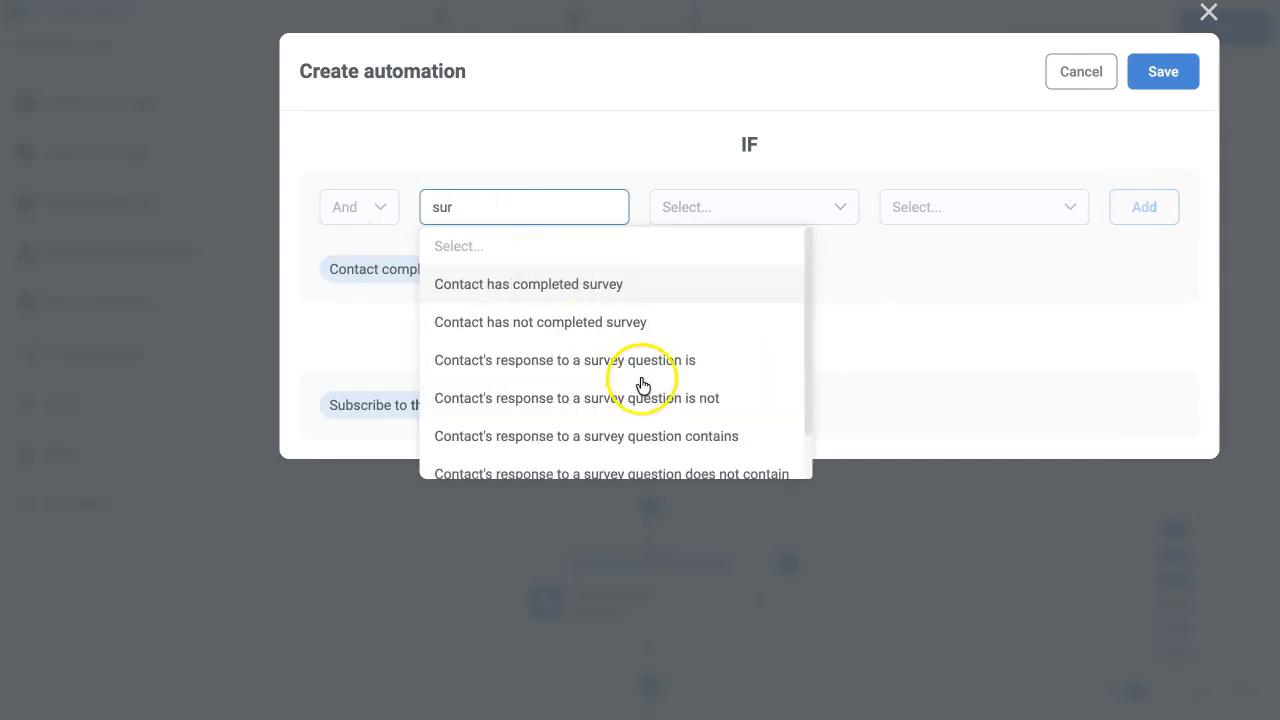
{"action": "scroll", "coordinate": [577, 410], "scroll_direction": "down", "scroll_amount": 1}
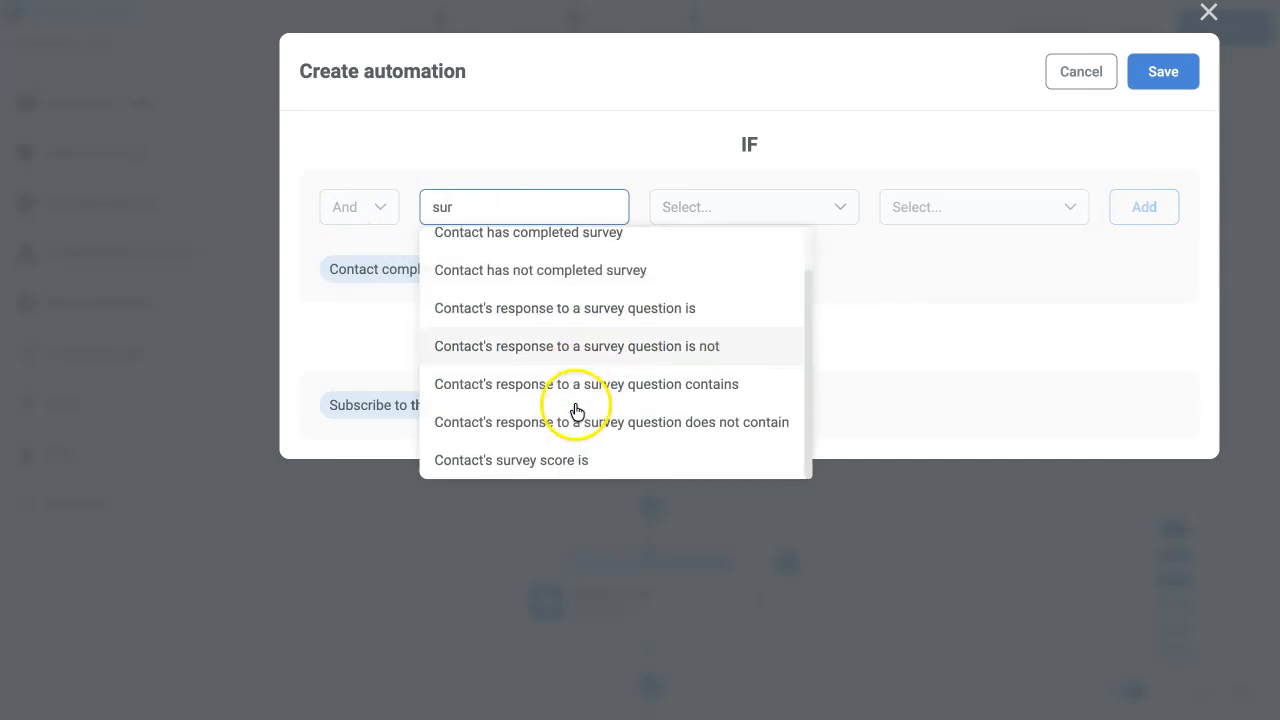
{"action": "left_click", "coordinate": [551, 457]}
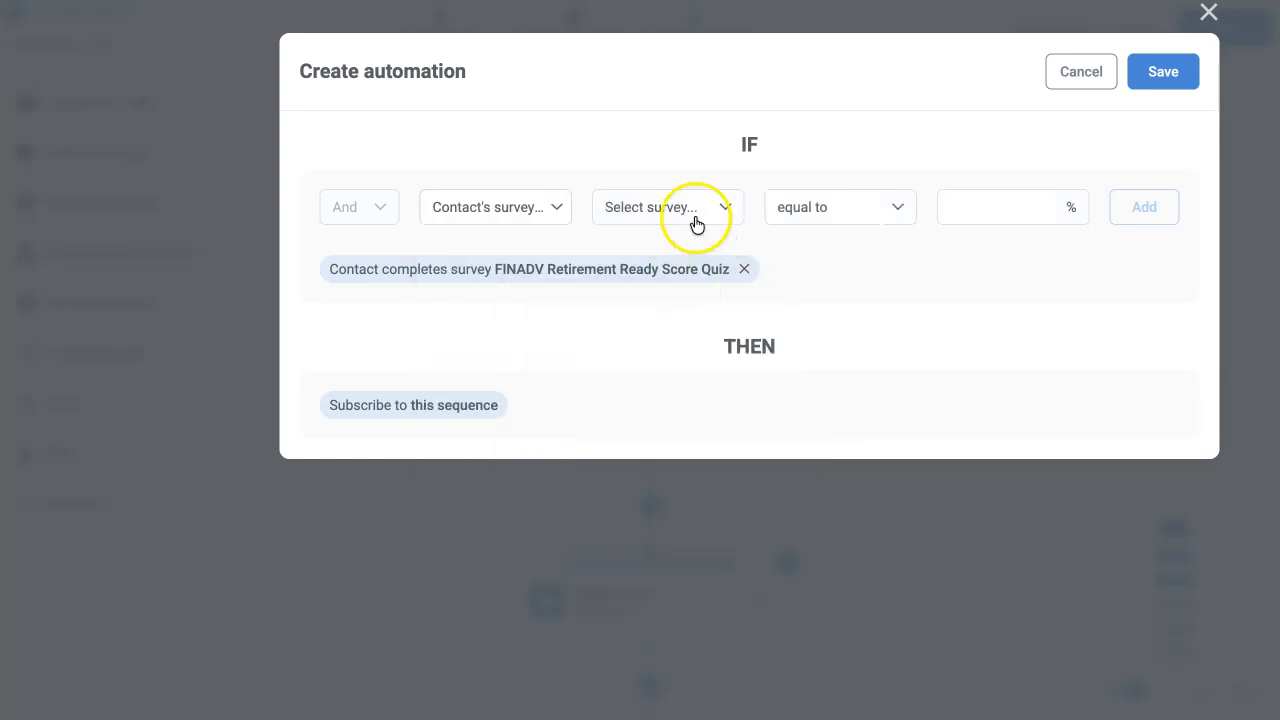
{"action": "left_click", "coordinate": [826, 212]}
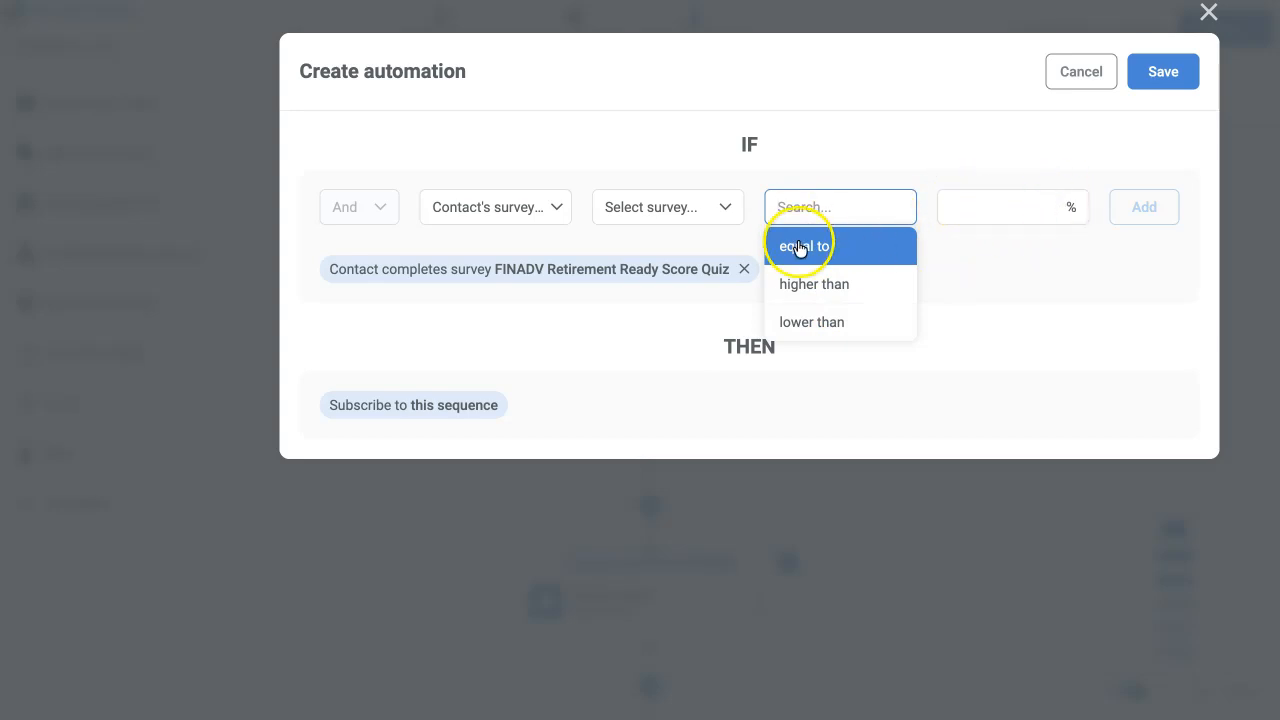
{"action": "left_click", "coordinate": [744, 269]}
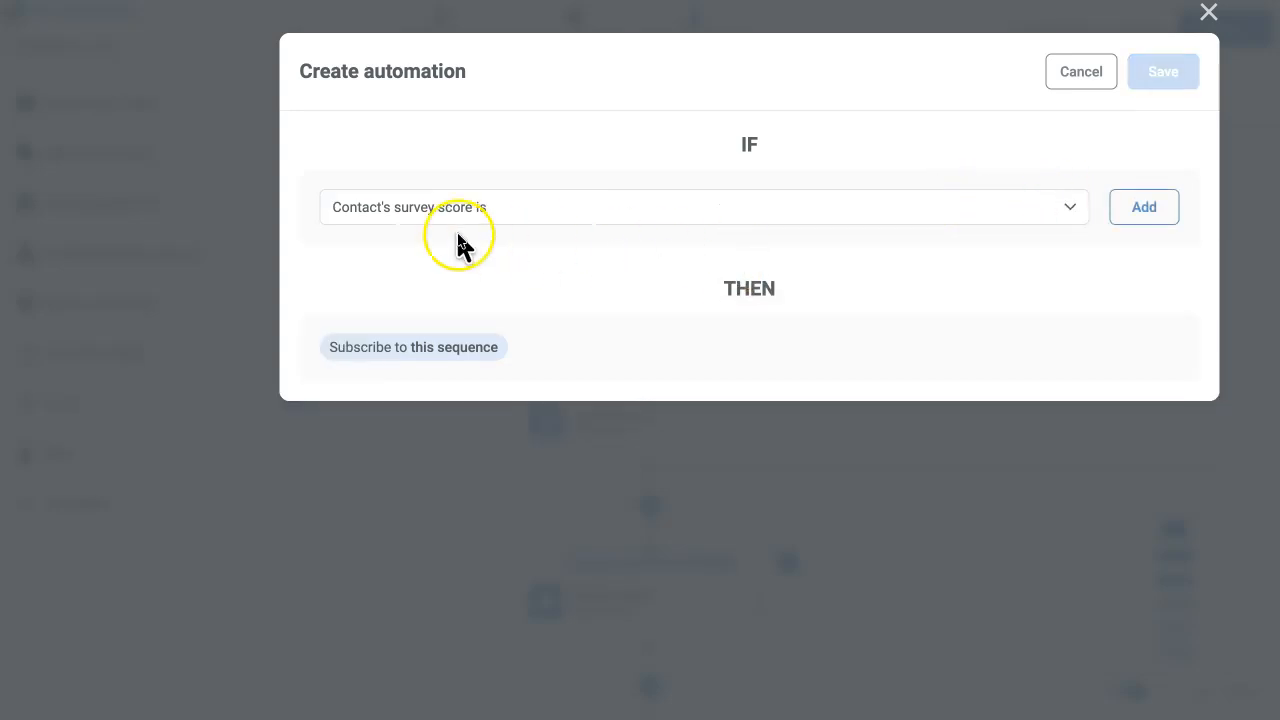
- Examine the list of IF triggers available for a basic automation, and cancel creating the automation
{"action": "left_click", "coordinate": [502, 208]}
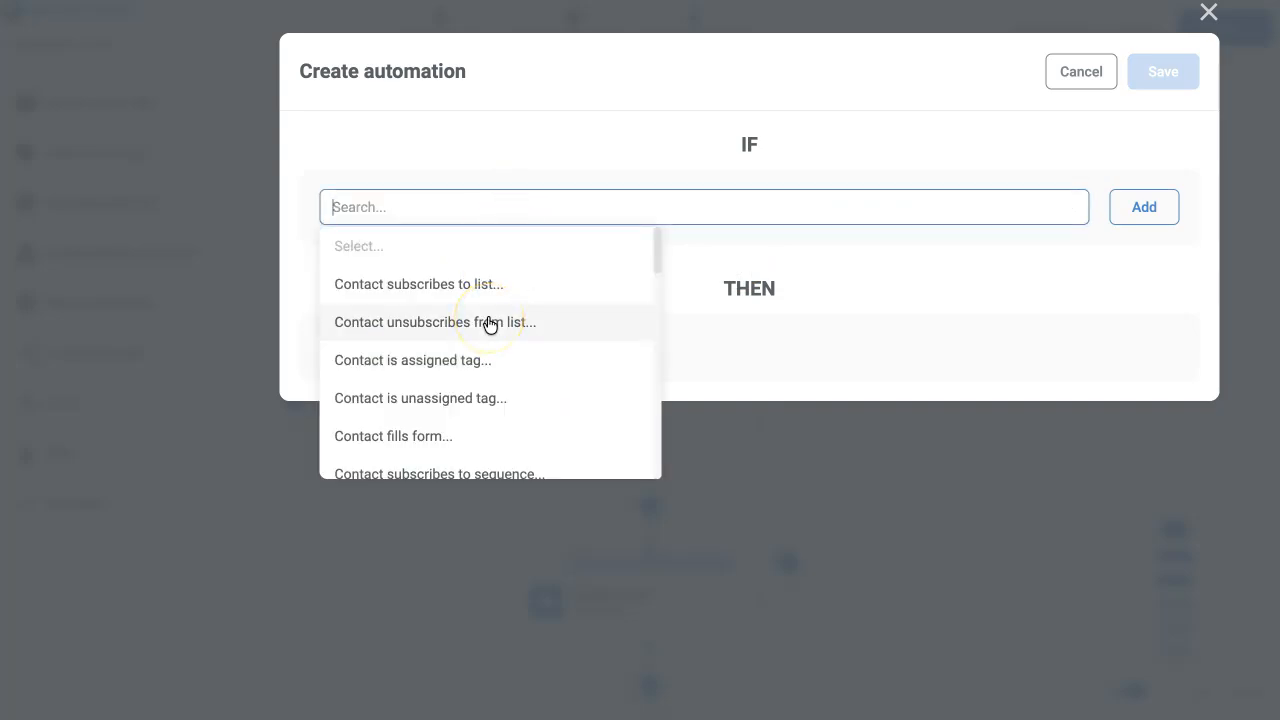
{"action": "scroll", "coordinate": [490, 325], "scroll_direction": "down", "scroll_amount": 5}
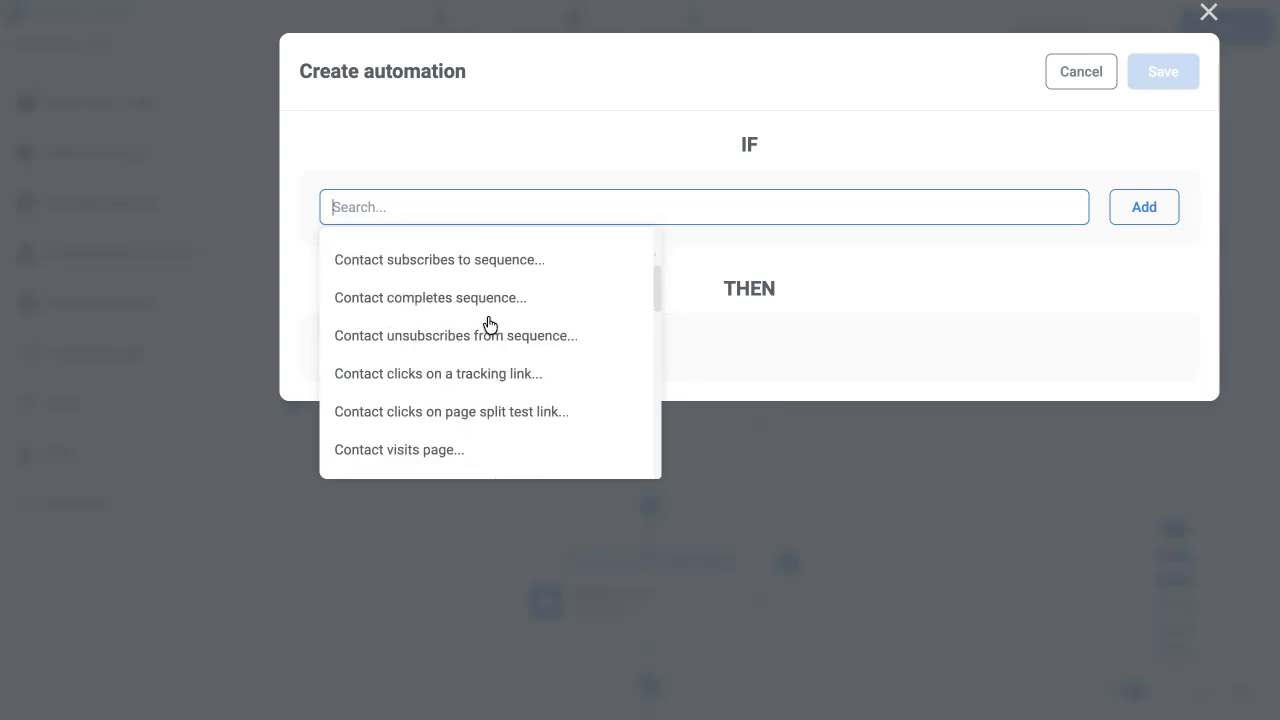
{"action": "scroll", "coordinate": [490, 325], "scroll_direction": "down", "scroll_amount": 2}
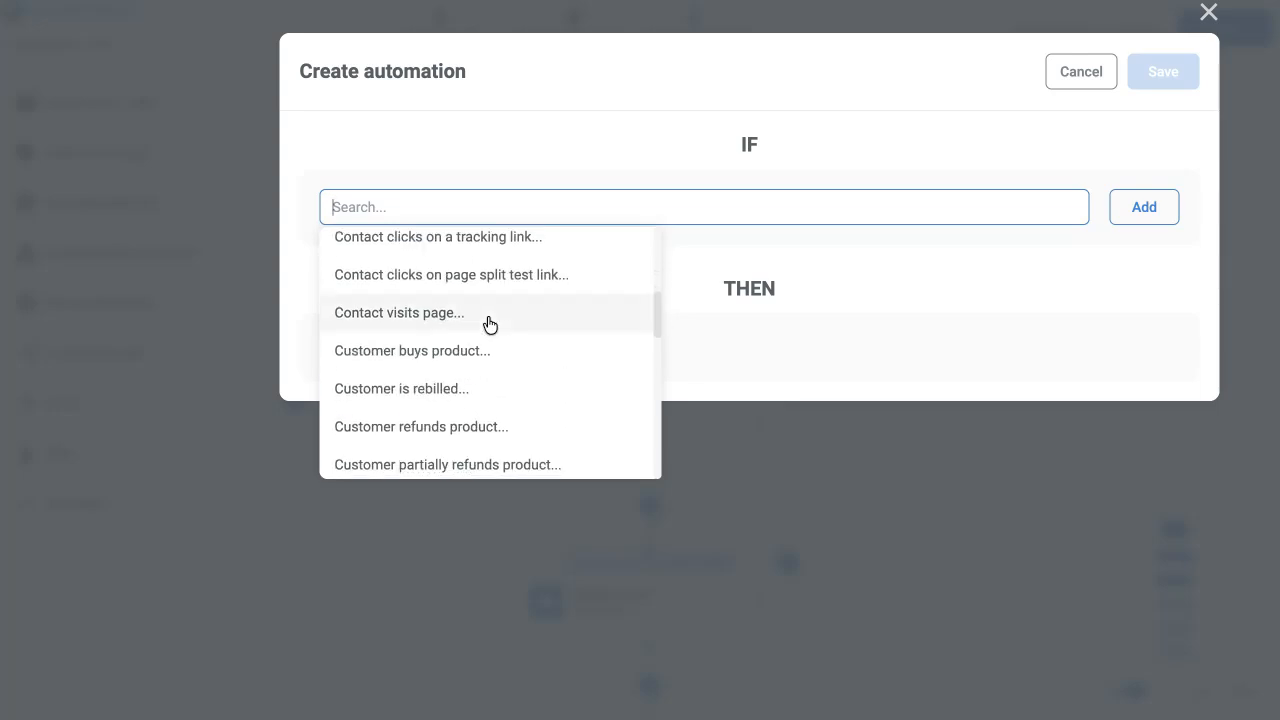
{"action": "scroll", "coordinate": [490, 325], "scroll_direction": "down", "scroll_amount": 3}
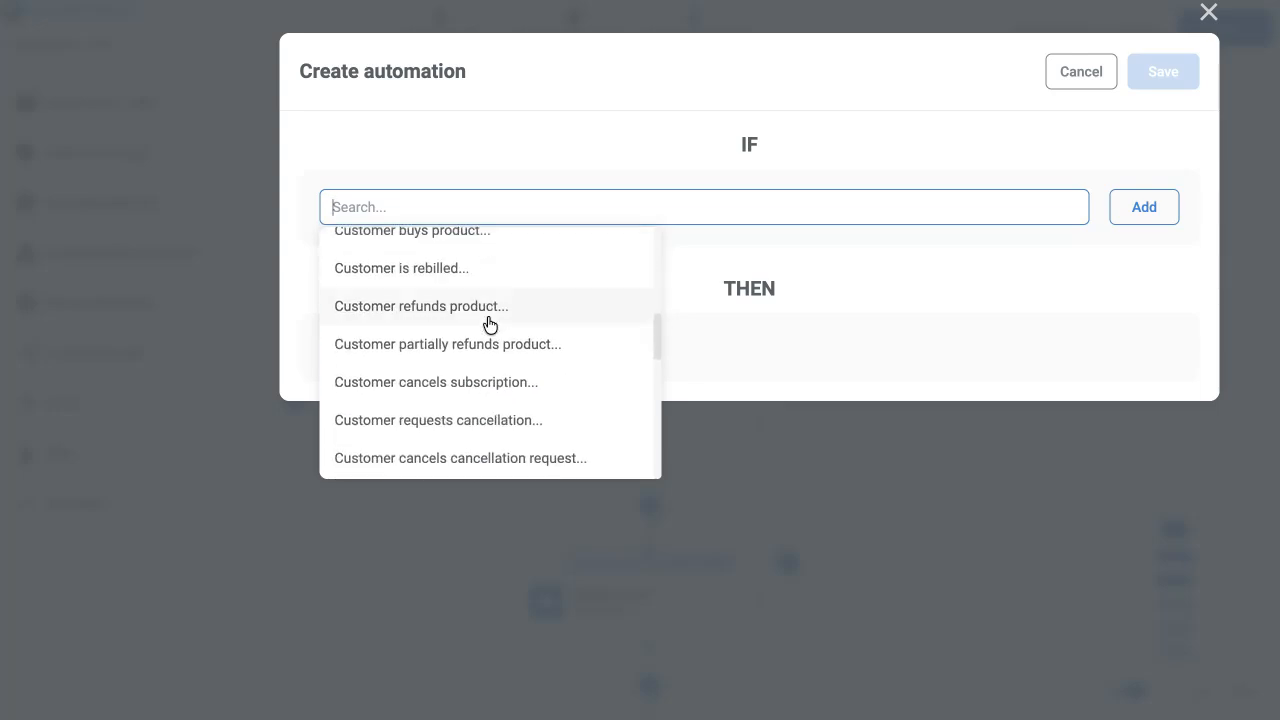
{"action": "scroll", "coordinate": [490, 323], "scroll_direction": "up", "scroll_amount": 3}
{"action": "left_click", "coordinate": [481, 332]}
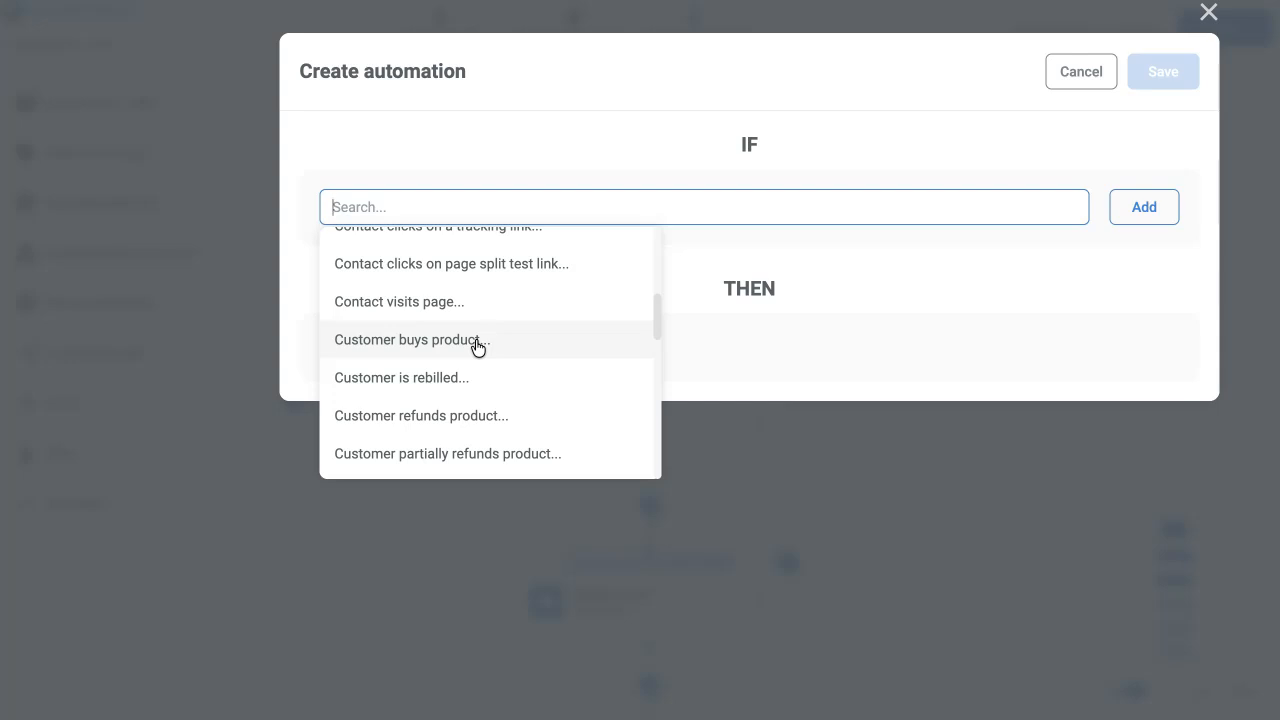
{"action": "scroll", "coordinate": [477, 347], "scroll_direction": "down", "scroll_amount": 3}
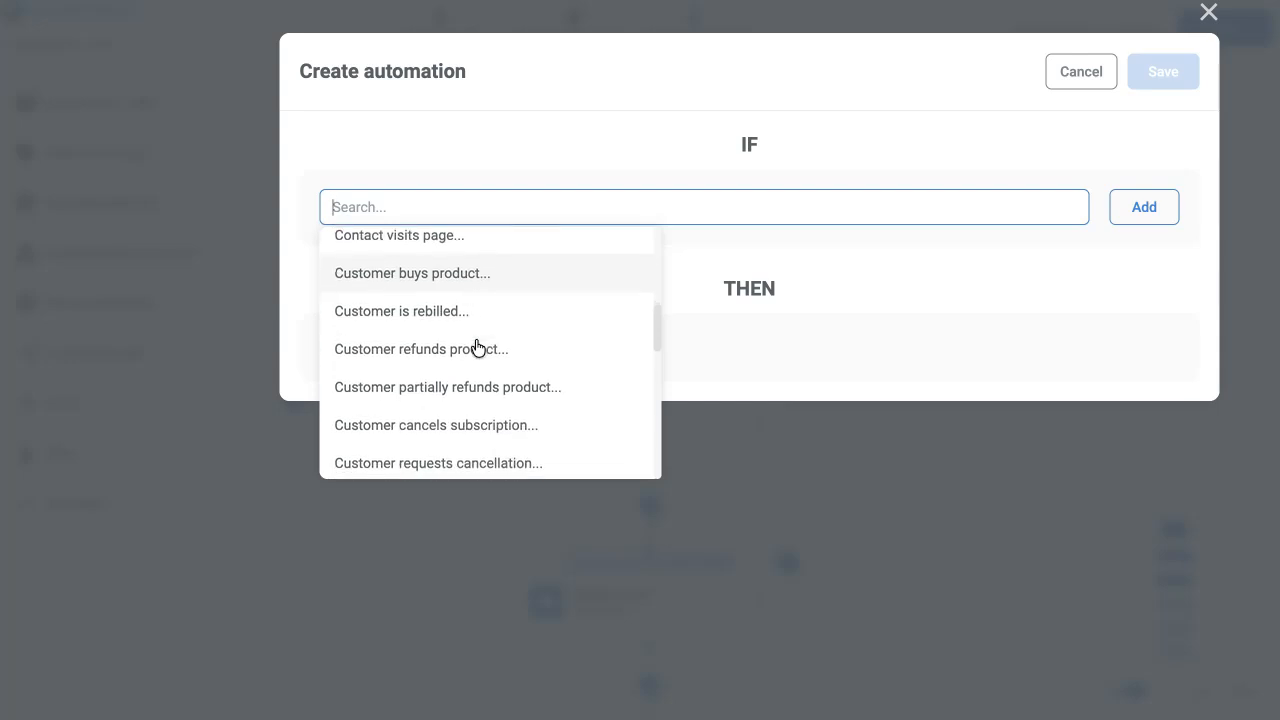
{"action": "scroll", "coordinate": [477, 347], "scroll_direction": "down", "scroll_amount": 1}
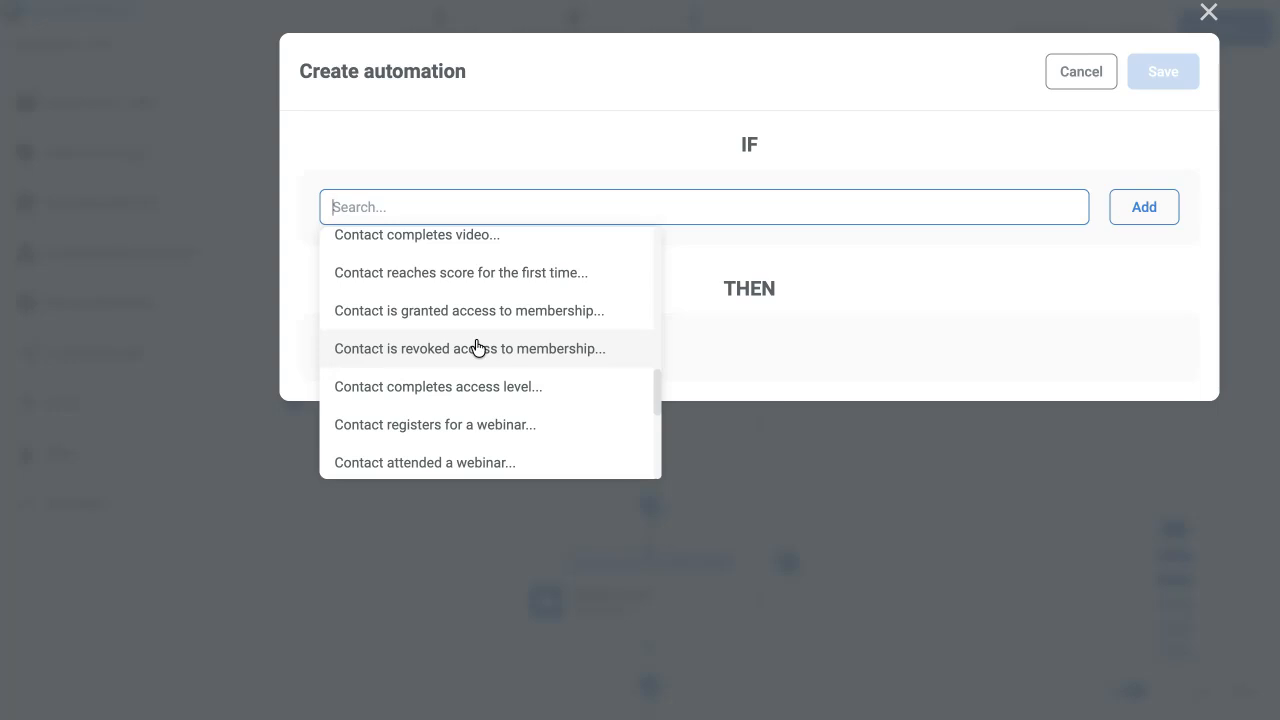
{"action": "scroll", "coordinate": [477, 347], "scroll_direction": "down", "scroll_amount": 3}
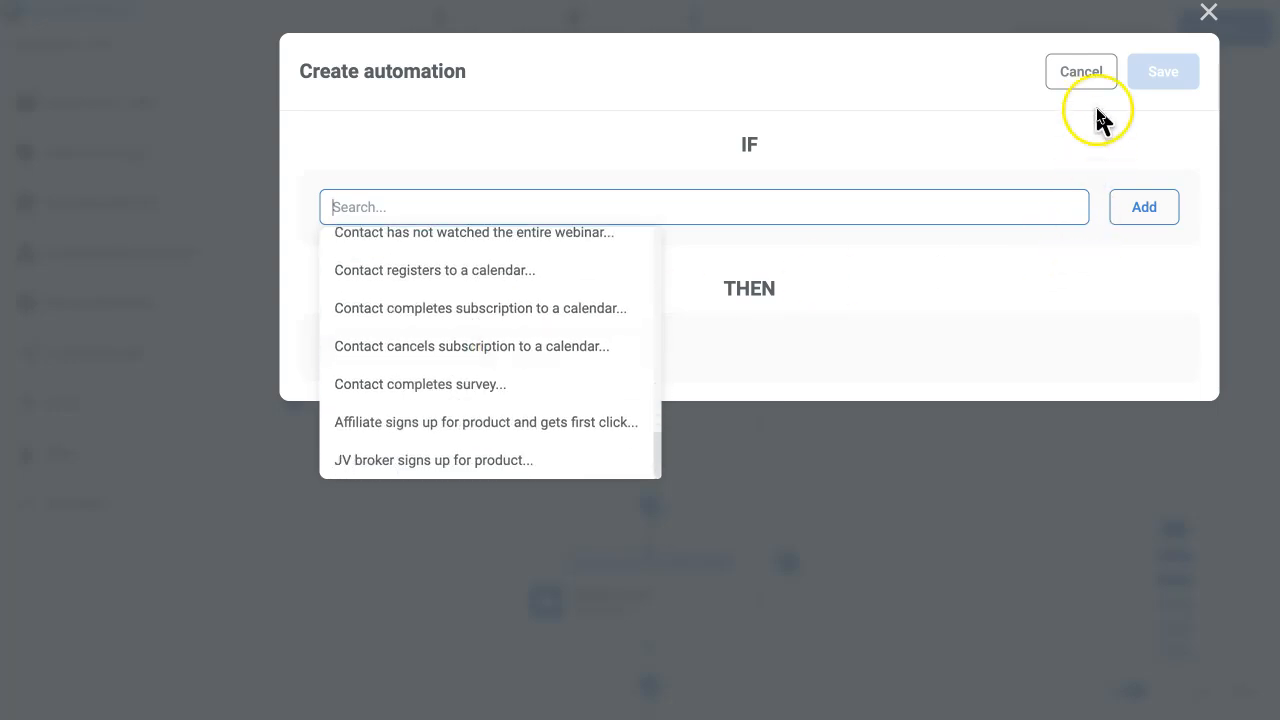
{"action": "left_click", "coordinate": [1079, 71]}
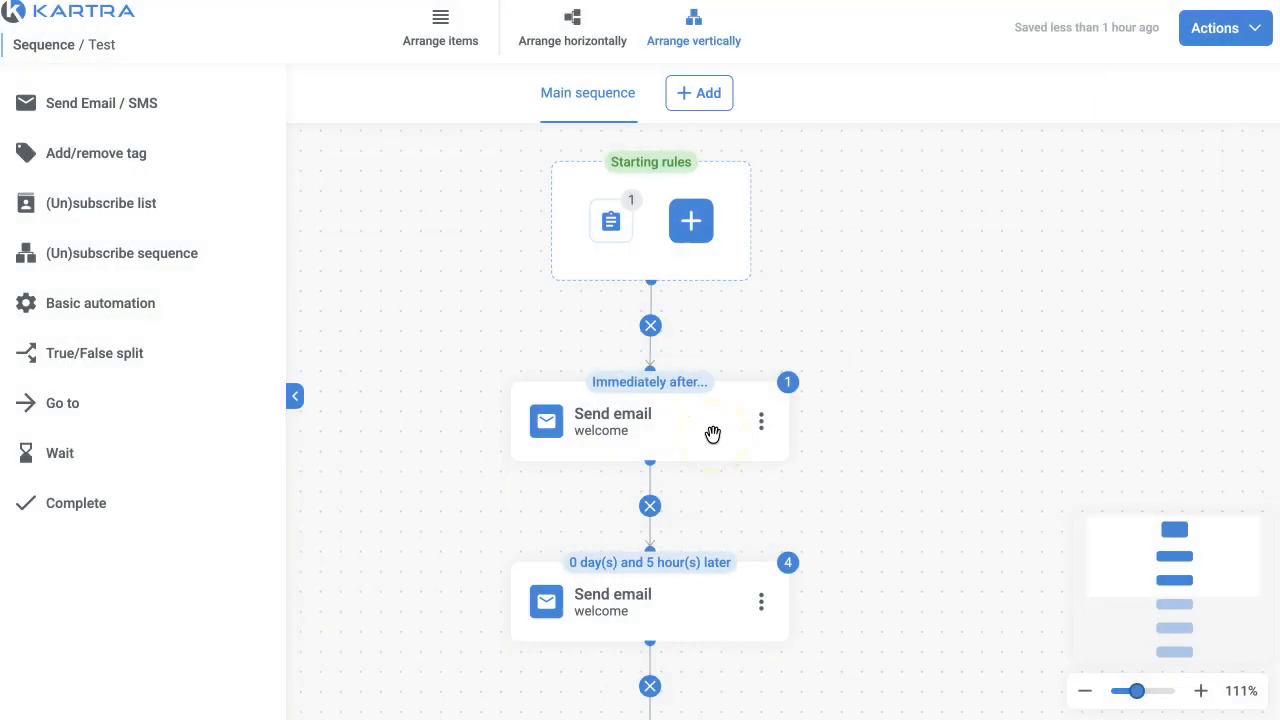
- Deactivate the first Send email step below the starting rules, and activate it again
{"action": "left_click", "coordinate": [761, 421]}
{"action": "left_click", "coordinate": [830, 439]}
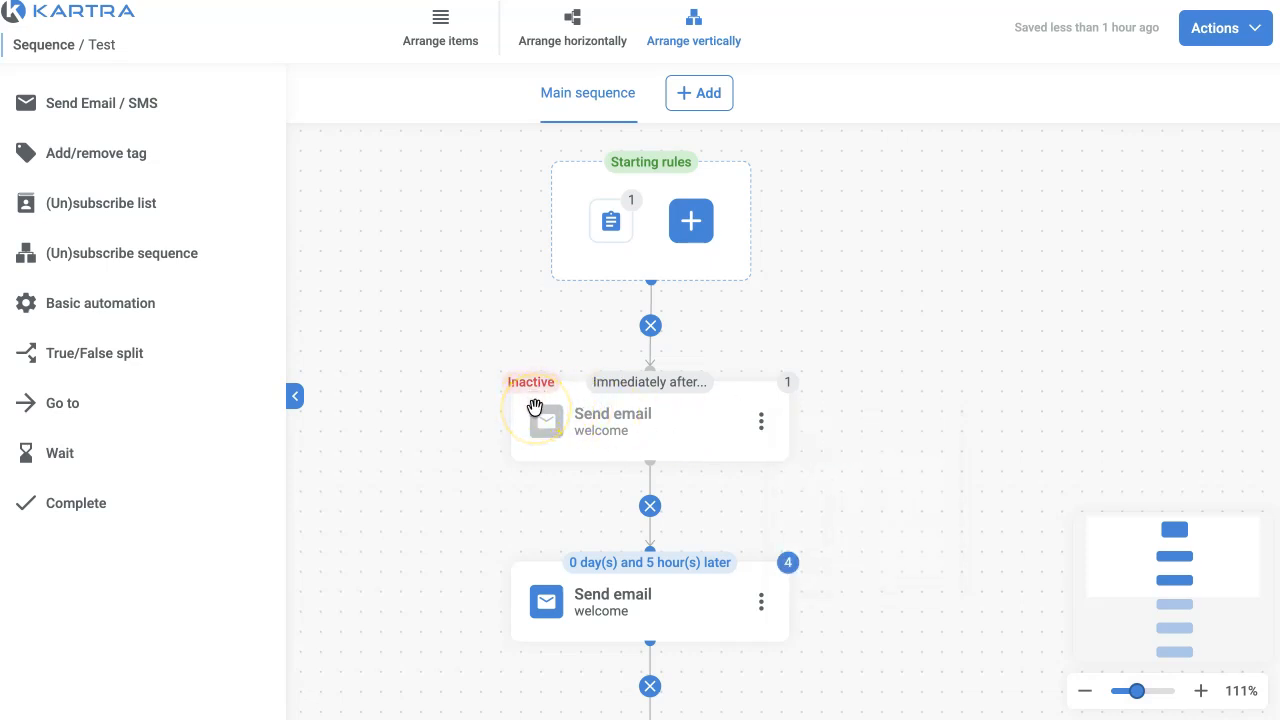
{"action": "left_click", "coordinate": [761, 424]}
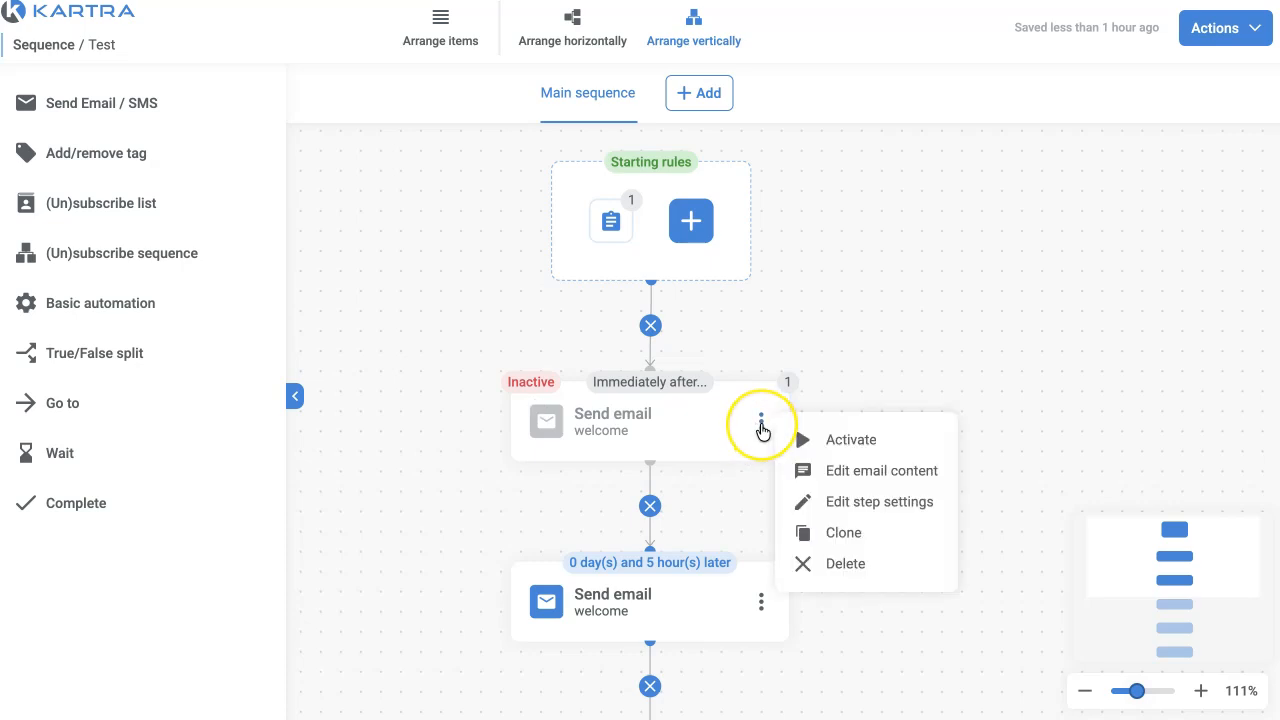
{"action": "left_click", "coordinate": [851, 438]}
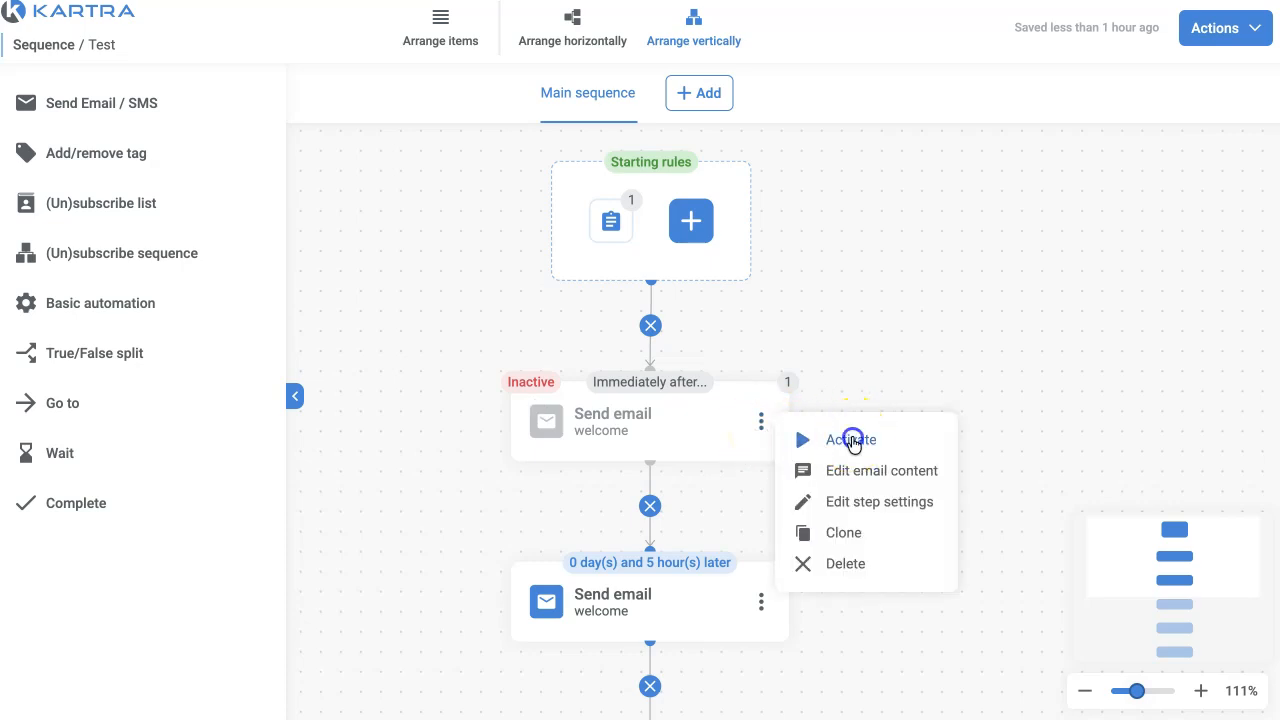
- View the first Send email step's gateway and email content, and close it
{"action": "left_click", "coordinate": [761, 422]}
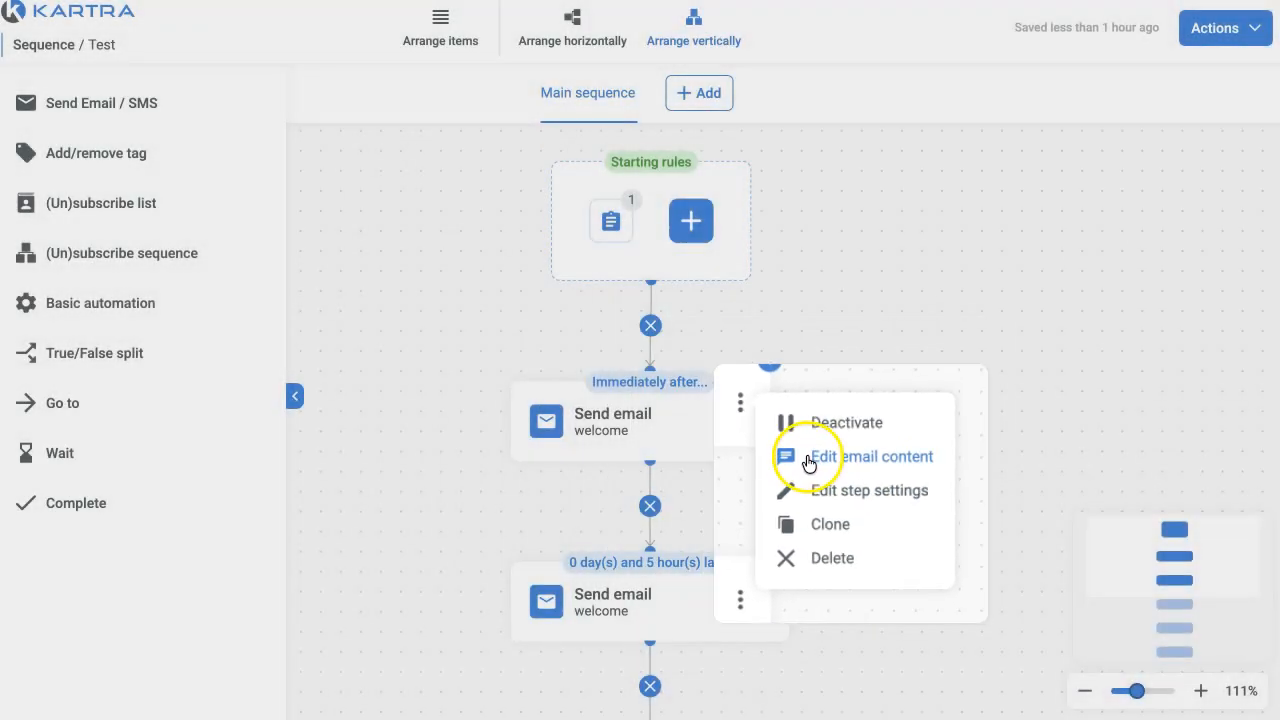
{"action": "left_click", "coordinate": [620, 294]}
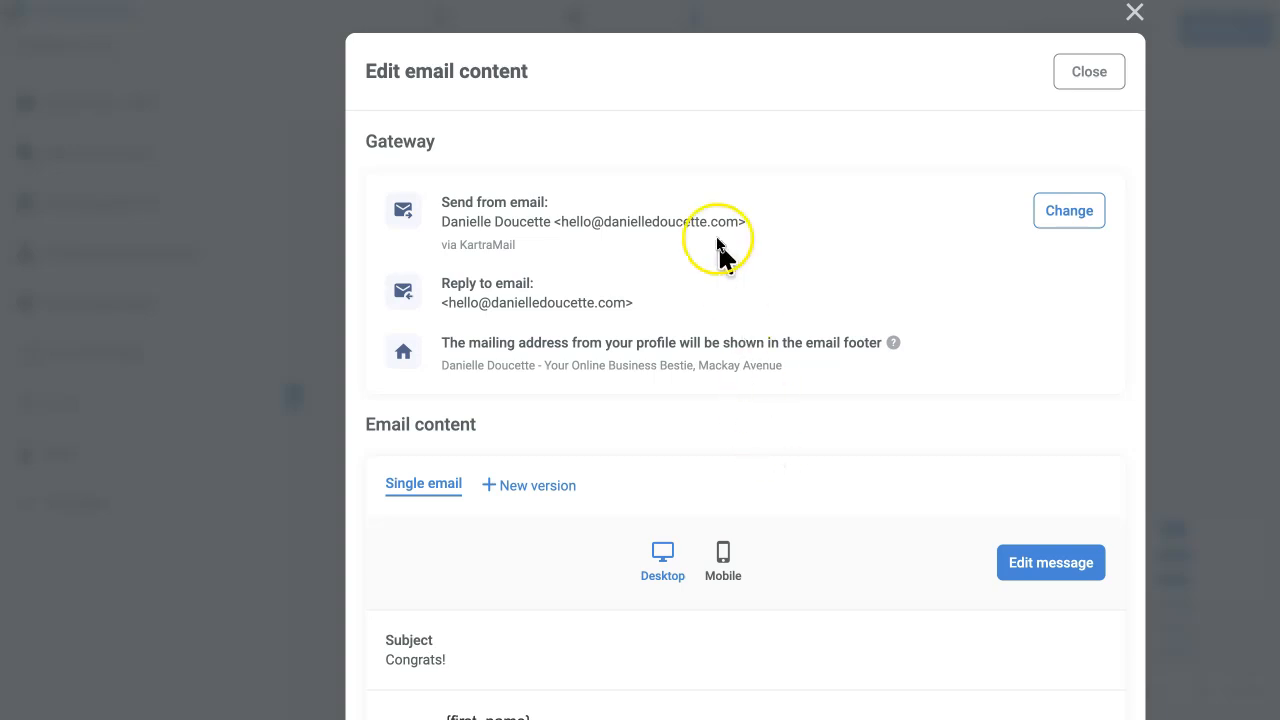
{"action": "scroll", "coordinate": [716, 255], "scroll_direction": "down", "scroll_amount": 2}
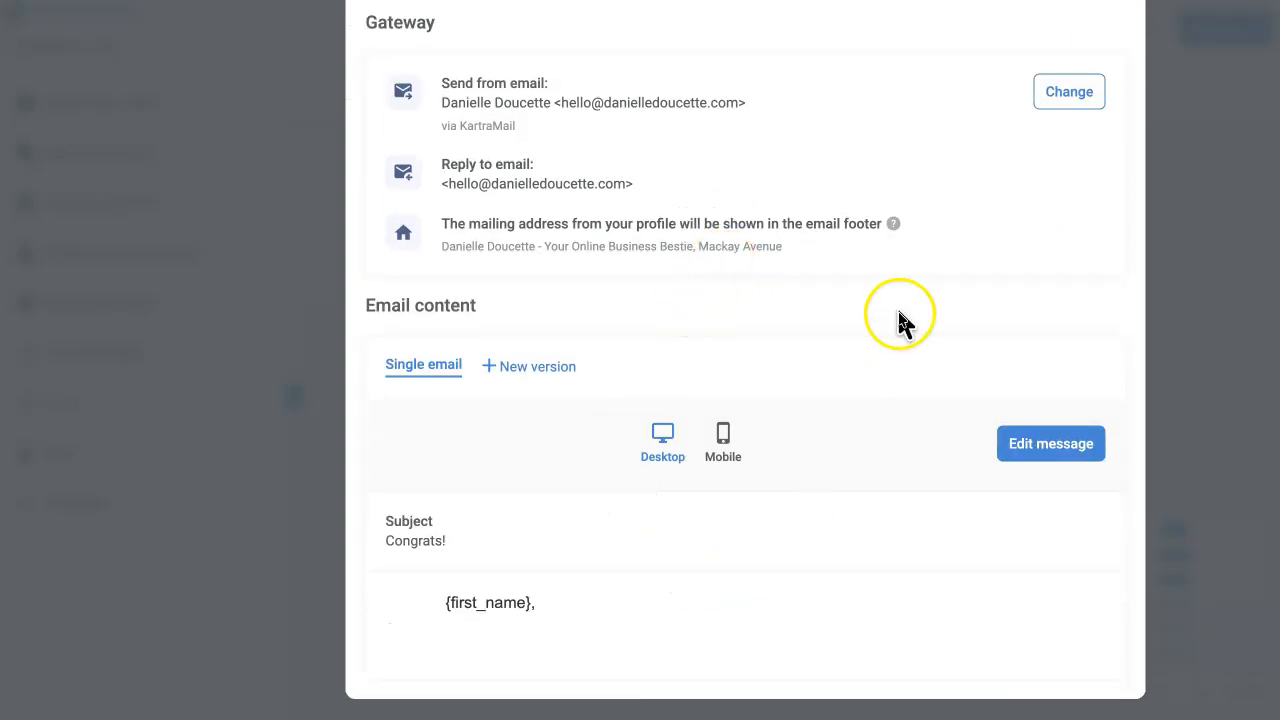
{"action": "scroll", "coordinate": [894, 323], "scroll_direction": "up", "scroll_amount": 2}
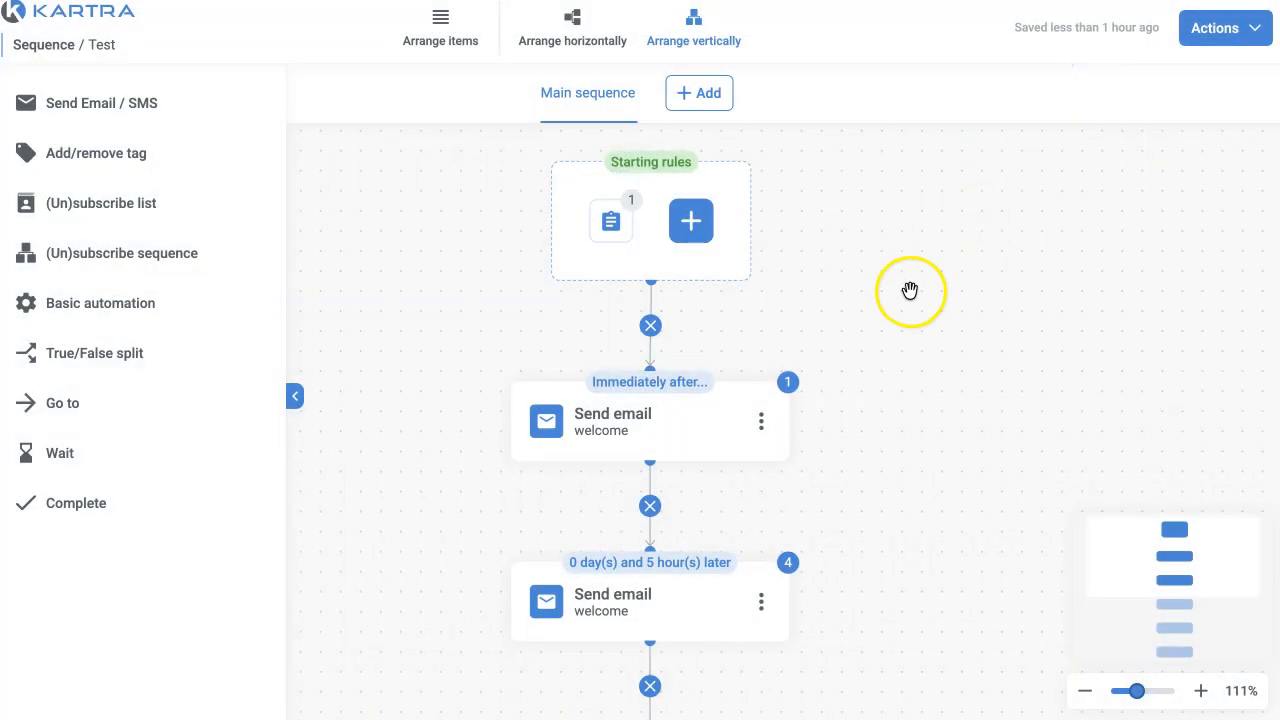
- Examine the first Send email step's settings, from email name and recipients through automation and delay to allowed days and times
{"action": "left_click", "coordinate": [759, 425]}
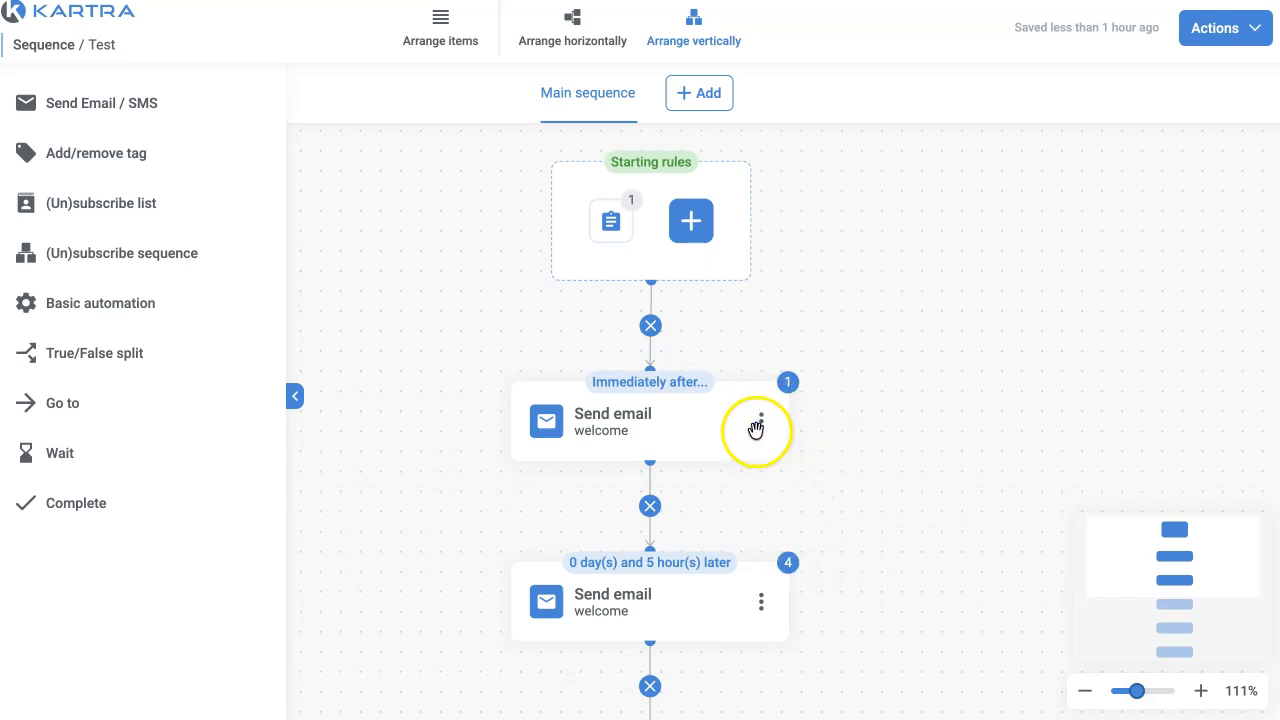
{"action": "mouse_move", "coordinate": [758, 430]}
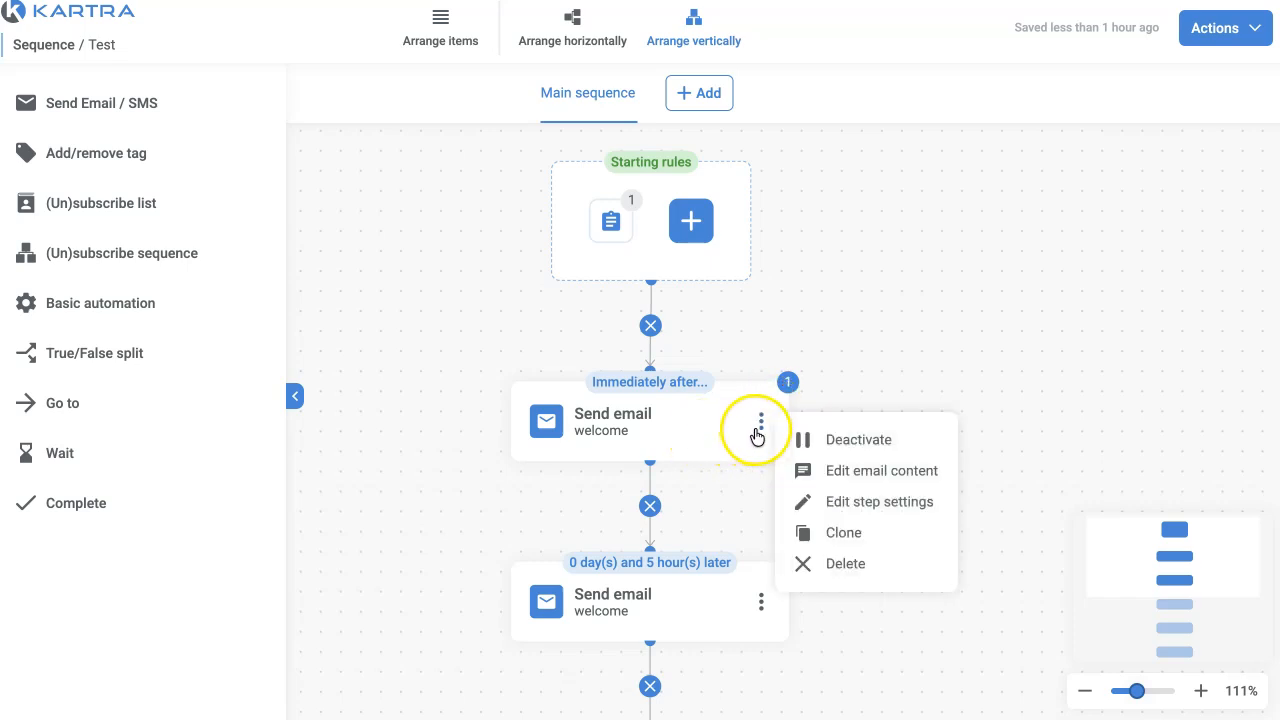
{"action": "left_click", "coordinate": [845, 505]}
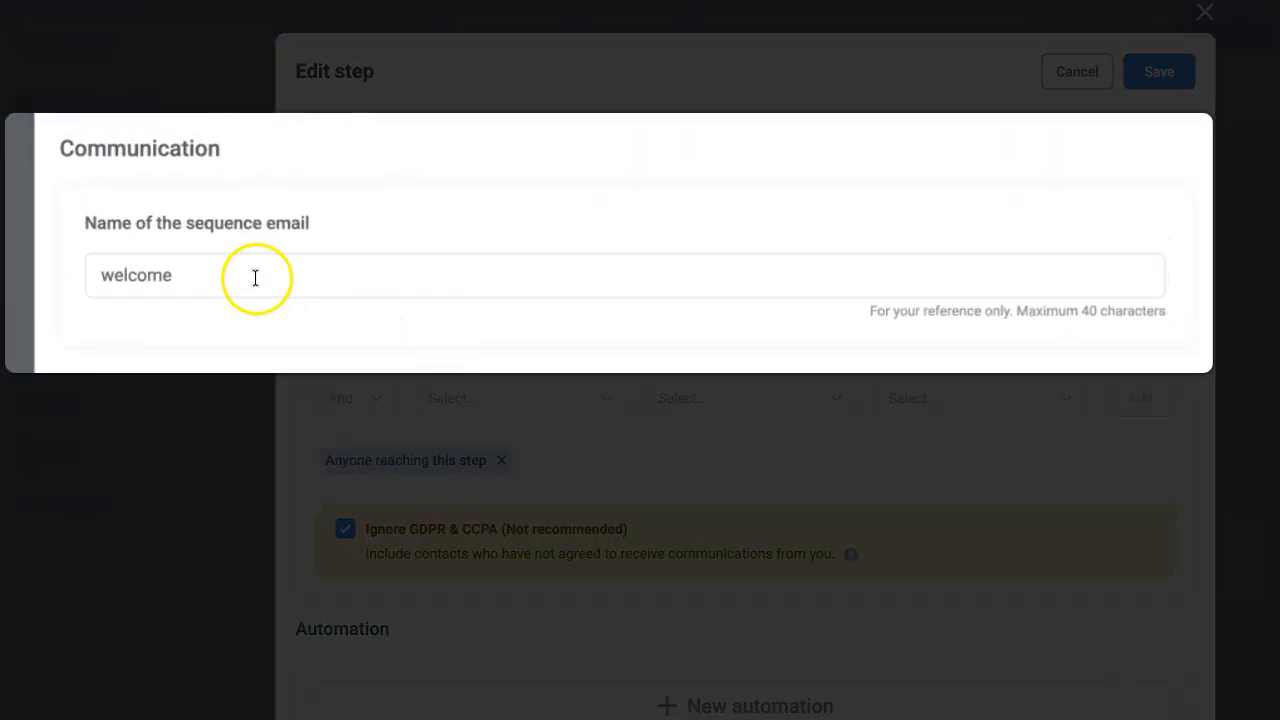
{"action": "left_click_drag", "start_coordinate": [254, 277], "coordinate": [100, 274]}
{"action": "left_click", "coordinate": [80, 306]}
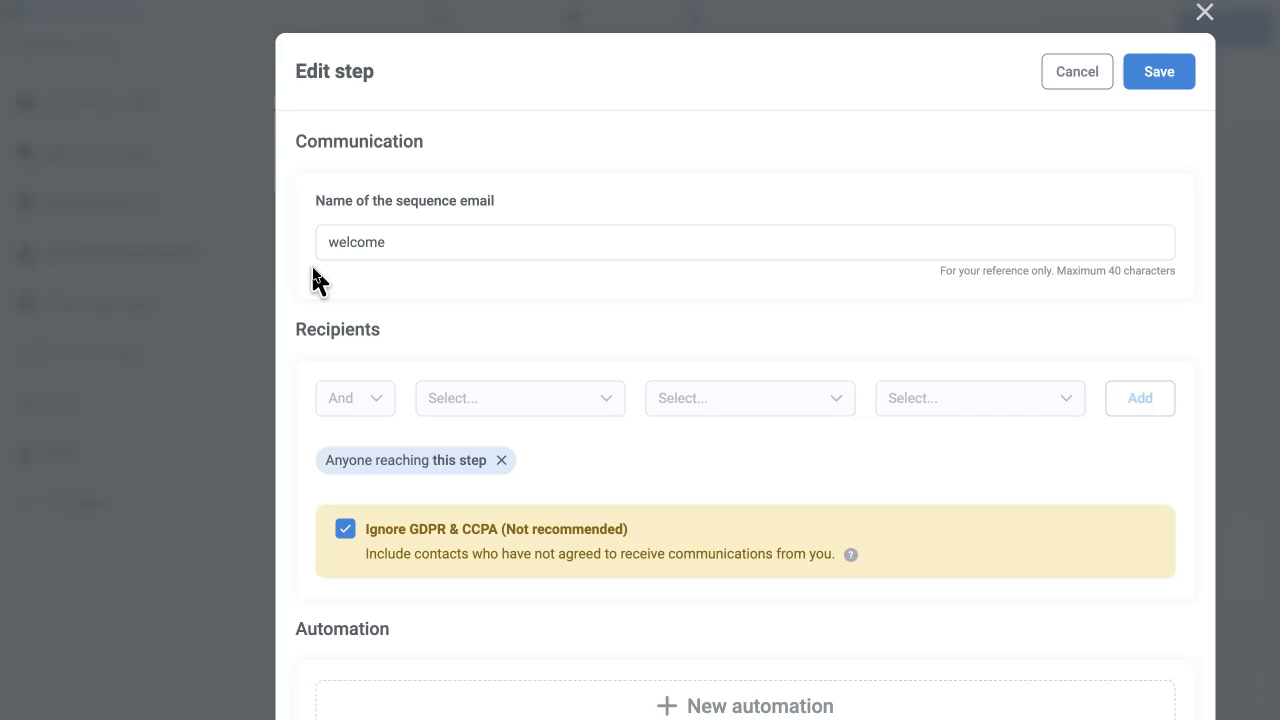
{"action": "scroll", "coordinate": [609, 409], "scroll_direction": "down", "scroll_amount": 2}
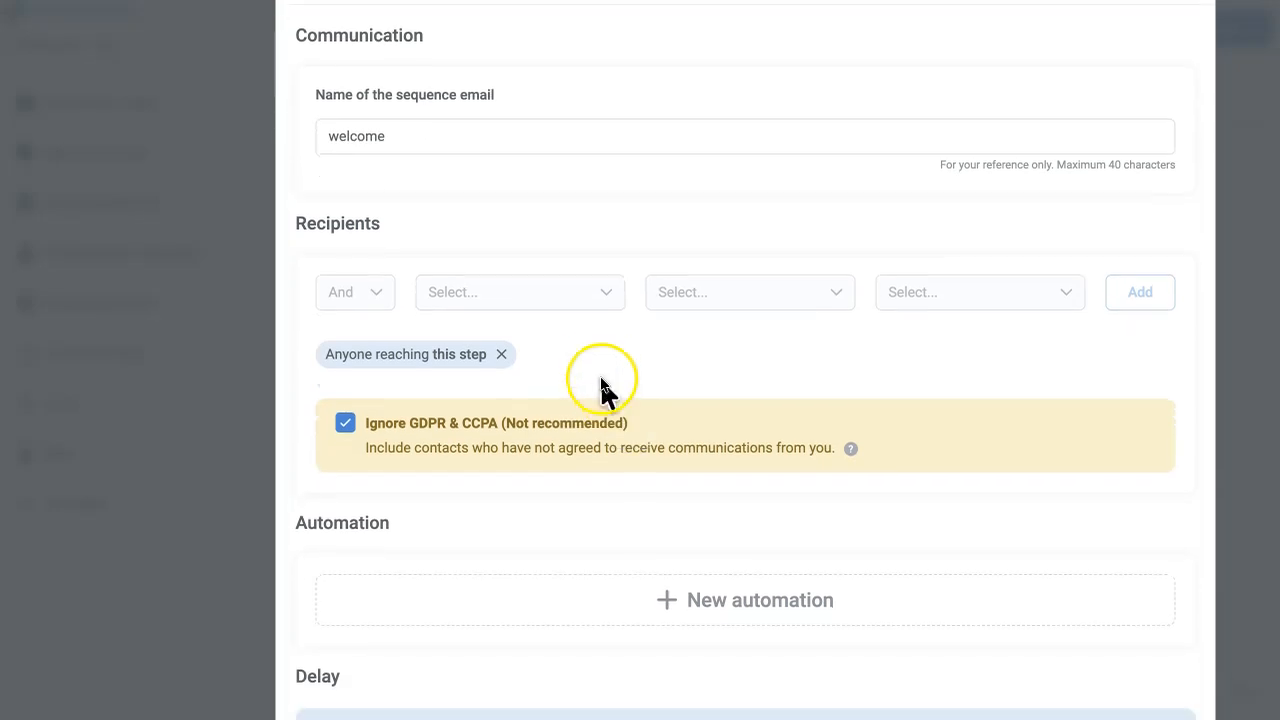
{"action": "scroll", "coordinate": [417, 406], "scroll_direction": "down", "scroll_amount": 1}
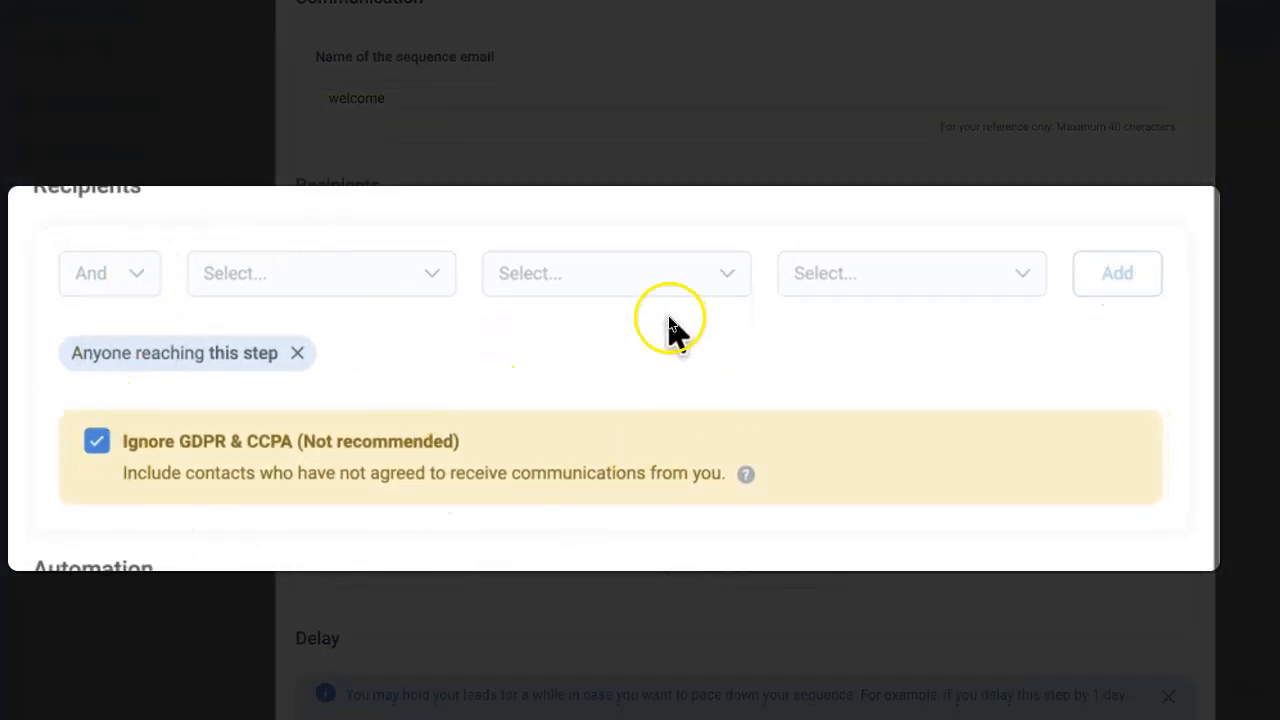
{"action": "scroll", "coordinate": [420, 375], "scroll_direction": "down", "scroll_amount": 2}
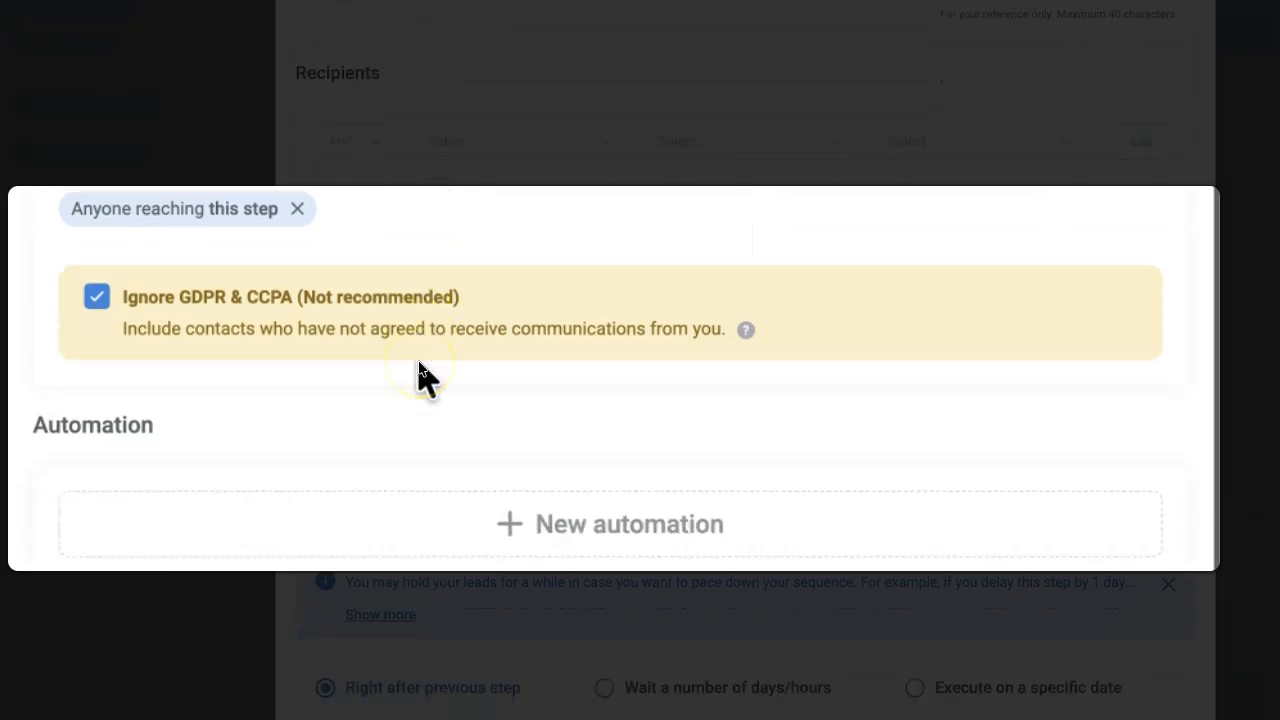
{"action": "scroll", "coordinate": [420, 375], "scroll_direction": "down", "scroll_amount": 3}
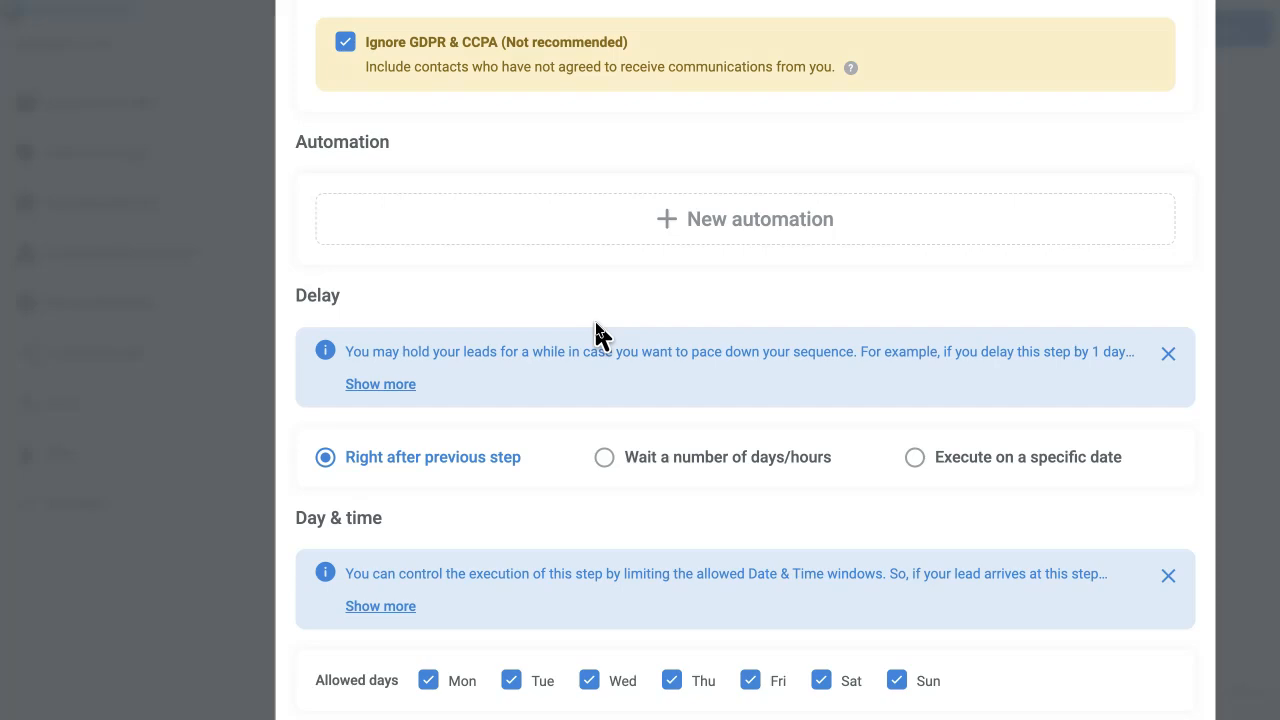
{"action": "scroll", "coordinate": [595, 320], "scroll_direction": "down", "scroll_amount": 2}
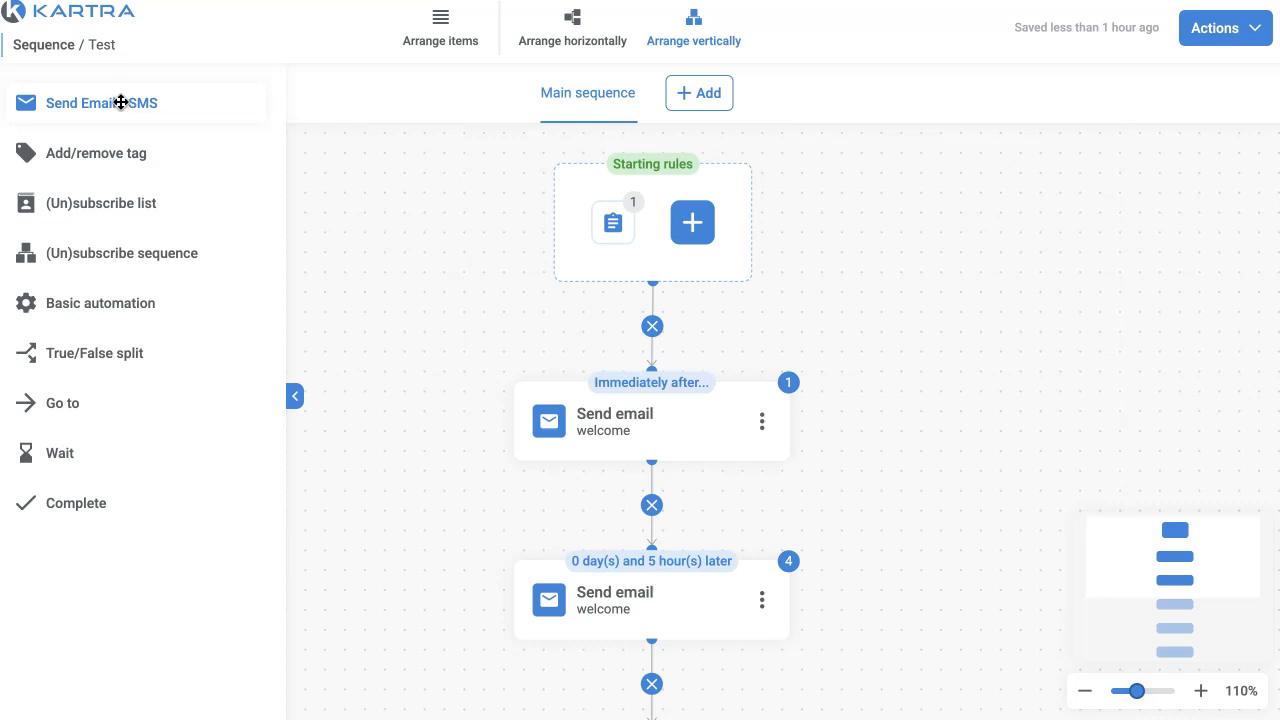
- Start a new Send Email / SMS step beside the starting rules, as an email named New Email using the first Kartra template
{"action": "left_click_drag", "start_coordinate": [121, 102], "coordinate": [1027, 337]}
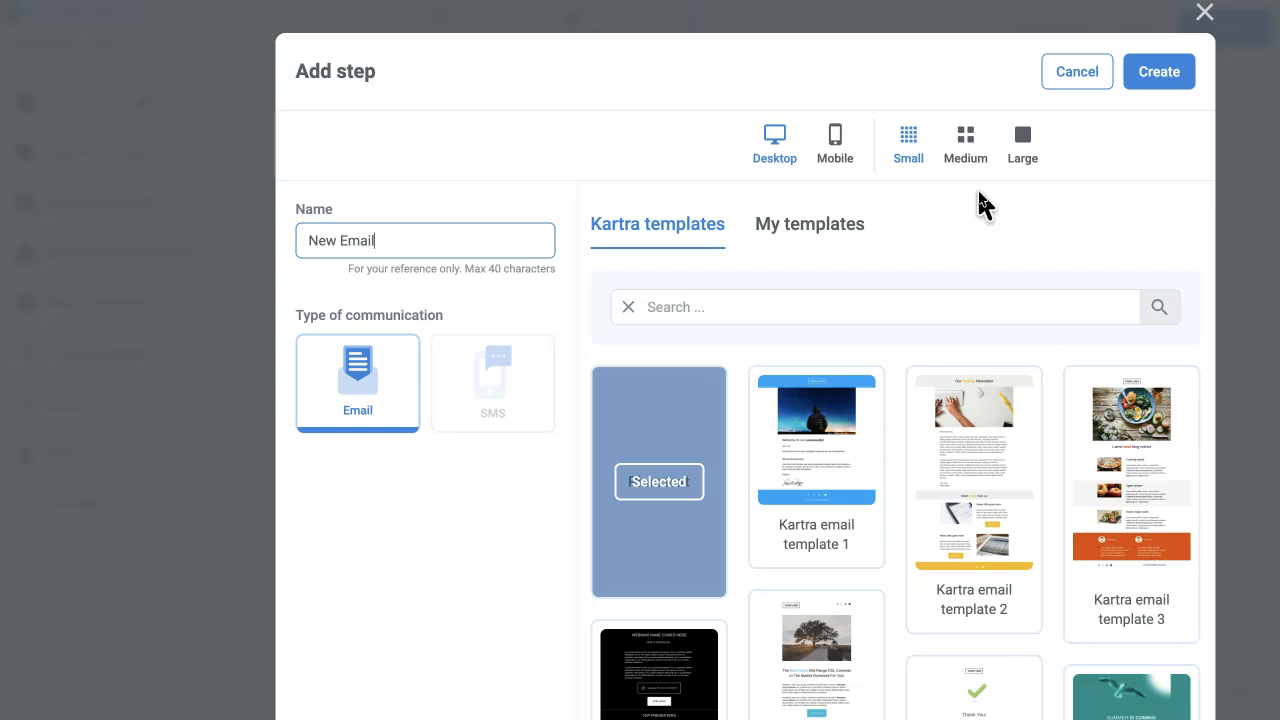
{"action": "left_click", "coordinate": [541, 521]}
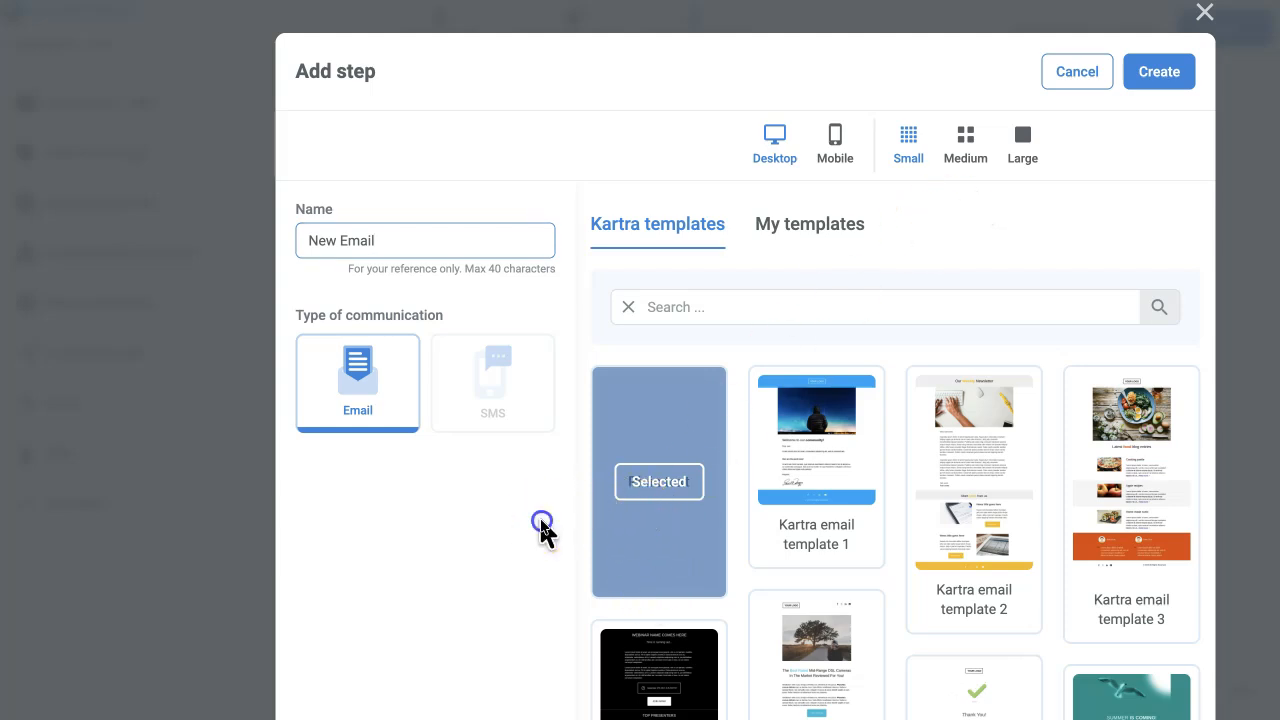
{"action": "left_click", "coordinate": [651, 522]}
{"action": "left_click", "coordinate": [648, 479]}
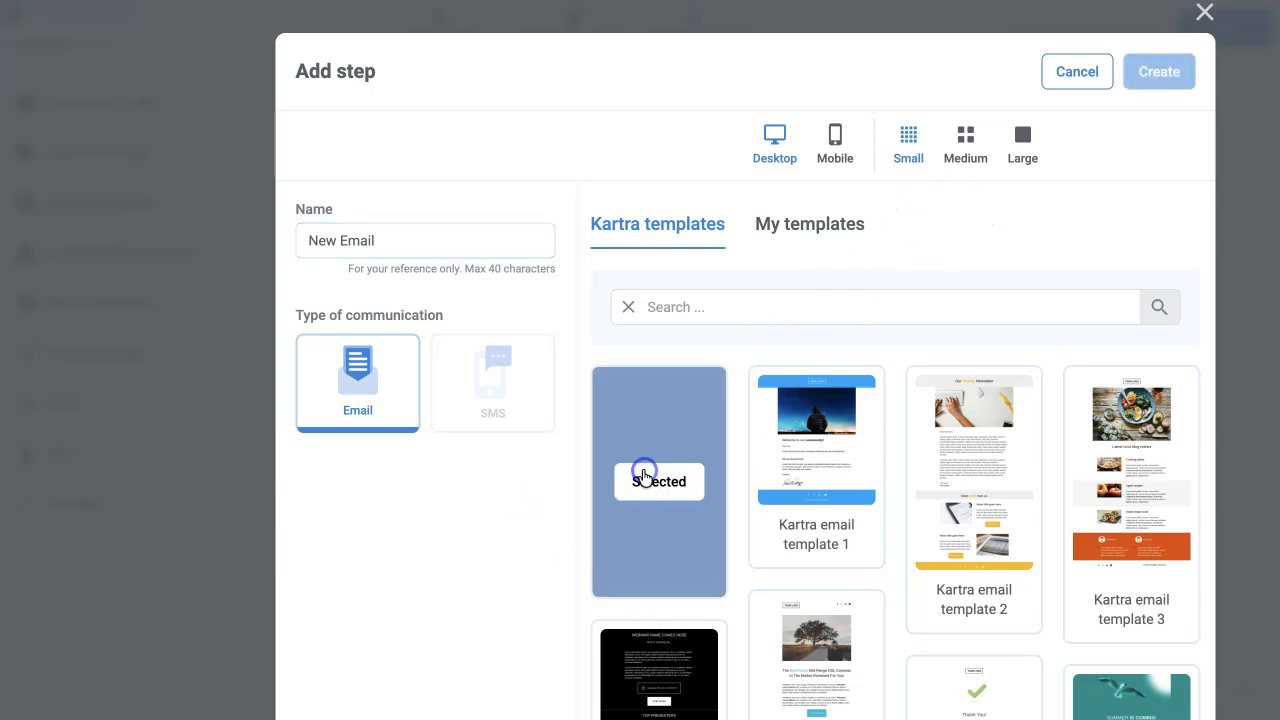
- Browse the Kartra email templates, keep the first one selected, and create the New Email step
{"action": "mouse_move", "coordinate": [987, 473]}
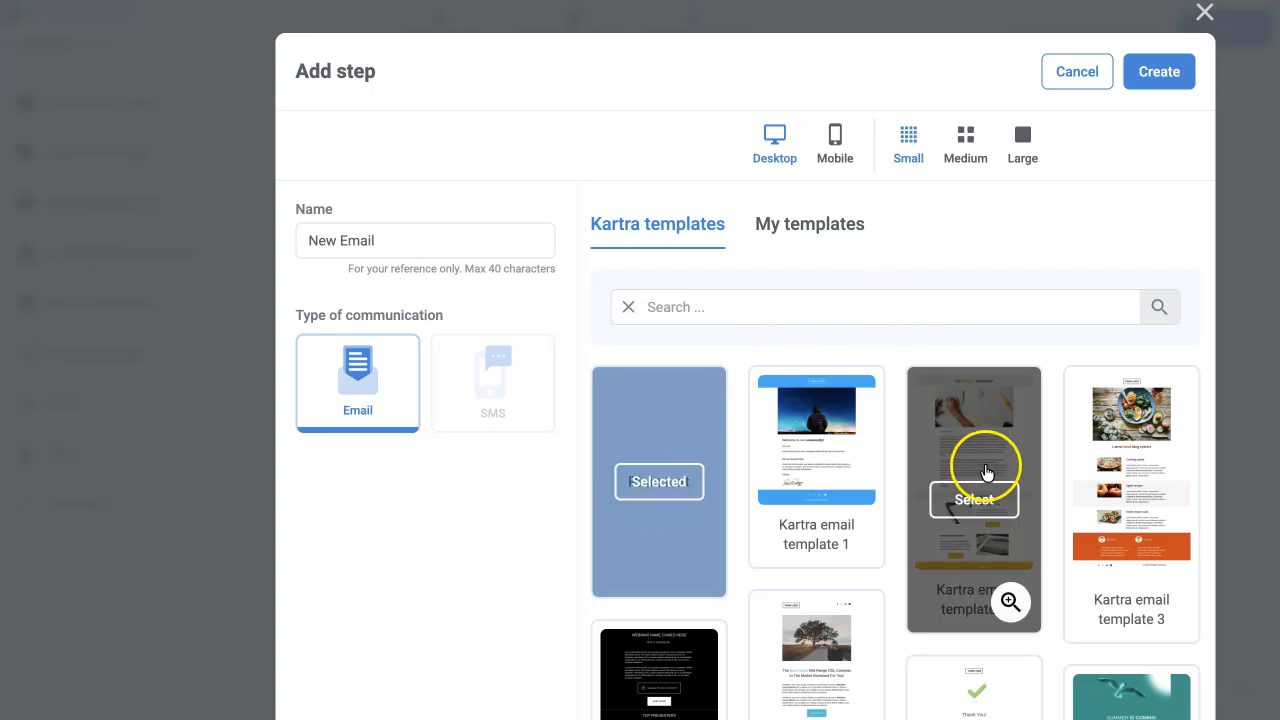
{"action": "scroll", "coordinate": [987, 473], "scroll_direction": "down", "scroll_amount": 10}
{"action": "scroll", "coordinate": [987, 473], "scroll_direction": "down", "scroll_amount": 8}
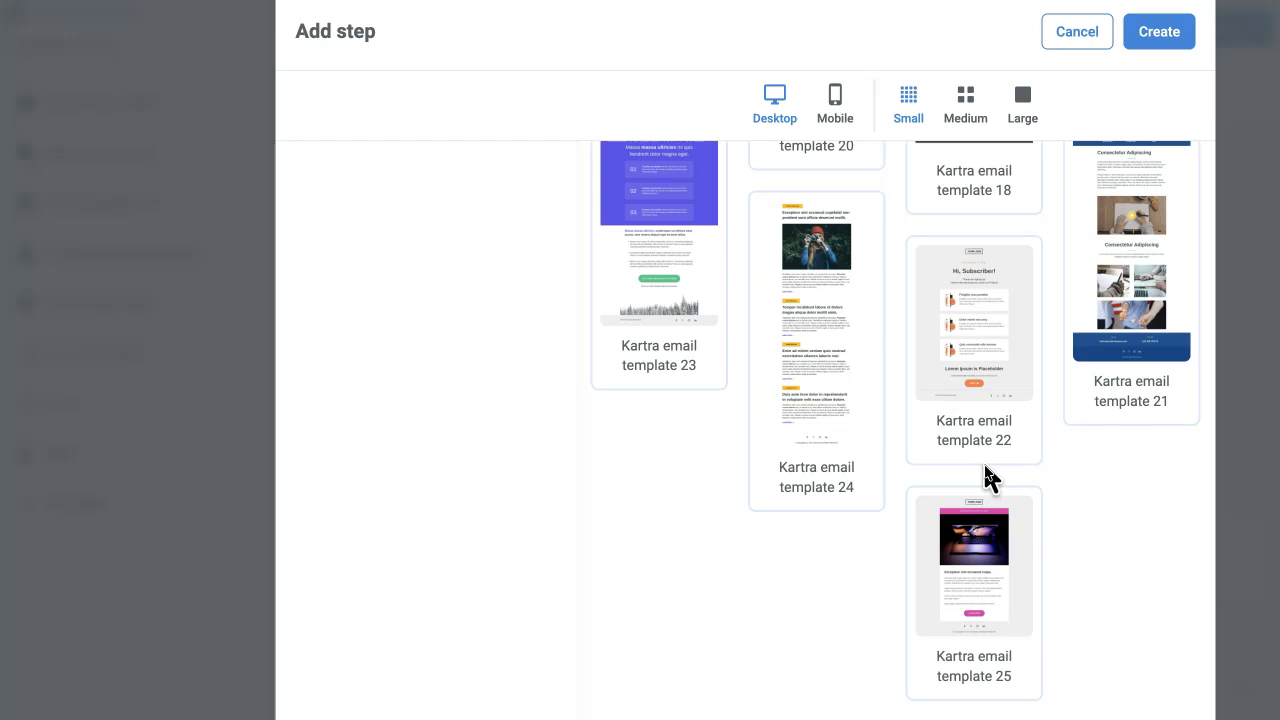
{"action": "scroll", "coordinate": [983, 465], "scroll_direction": "up", "scroll_amount": 10}
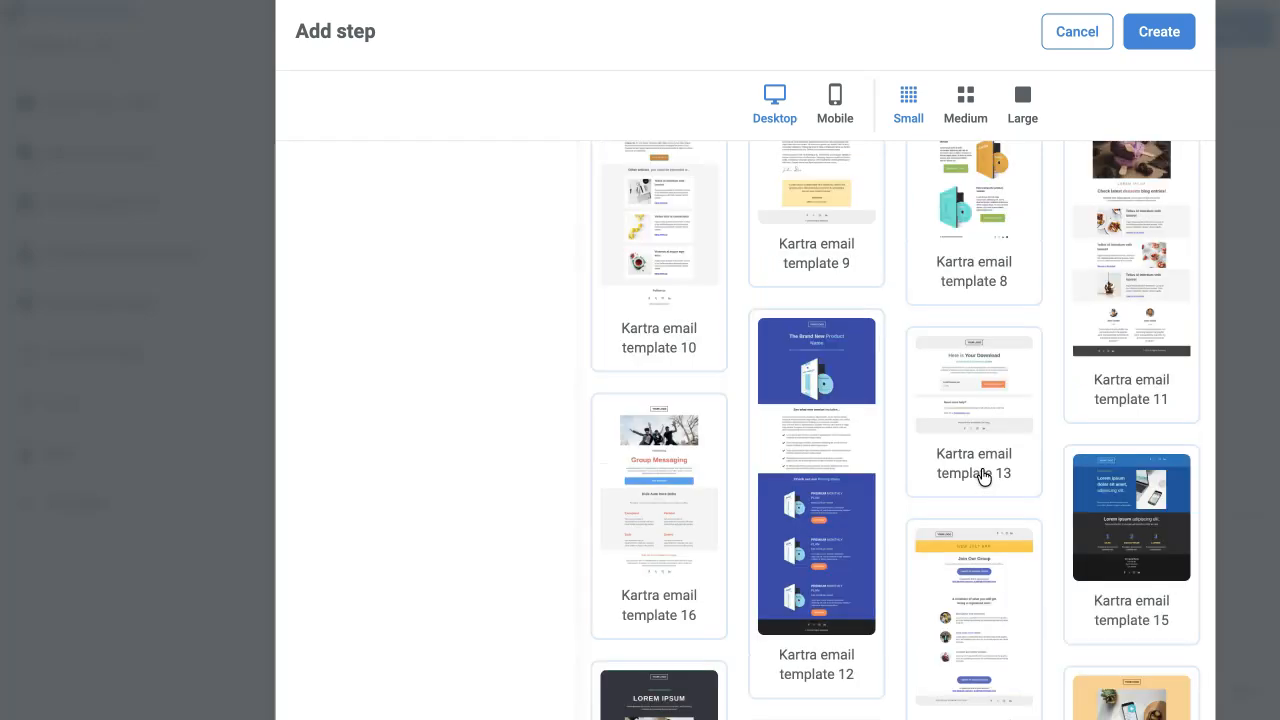
{"action": "scroll", "coordinate": [983, 477], "scroll_direction": "up", "scroll_amount": 10}
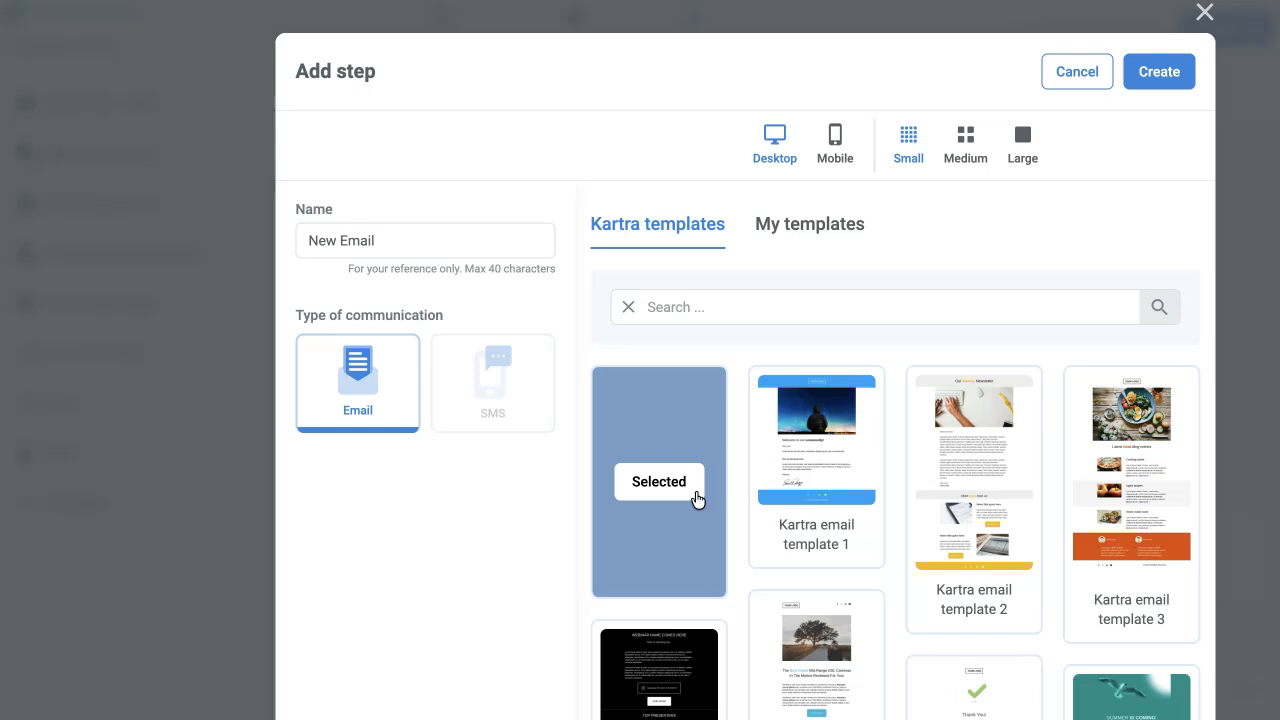
{"action": "left_click", "coordinate": [658, 483]}
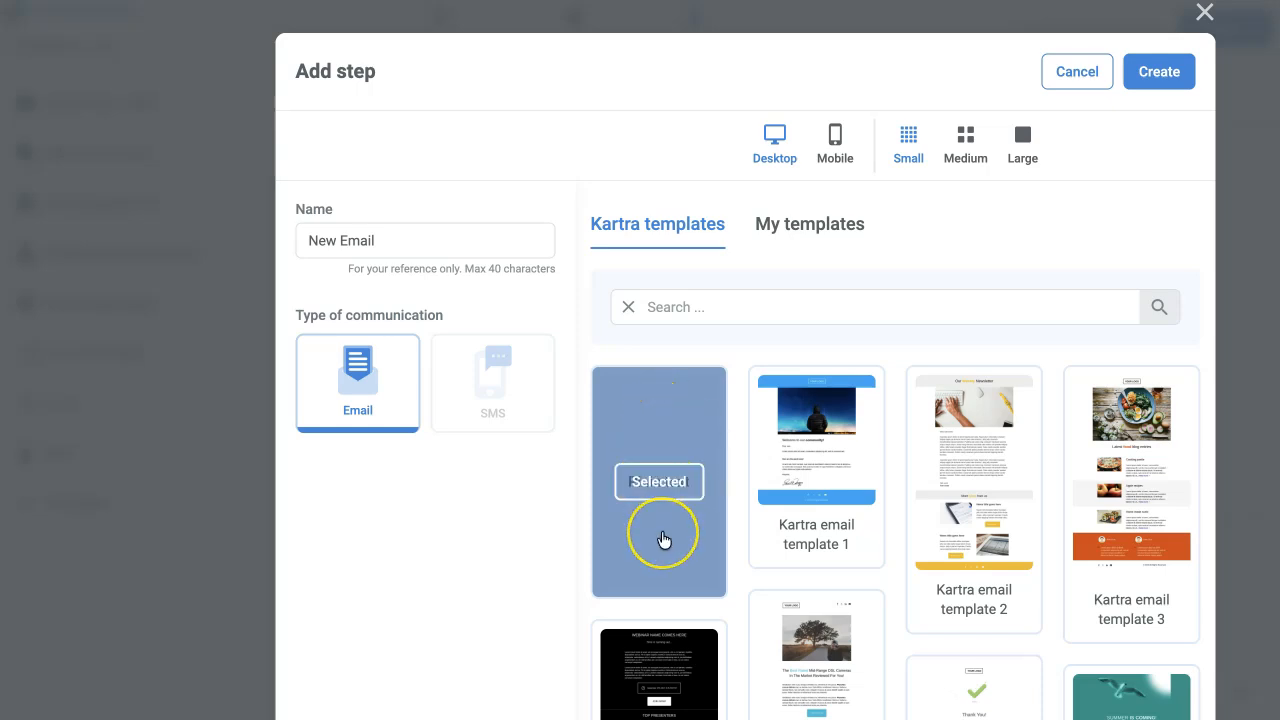
{"action": "left_click", "coordinate": [1150, 72]}
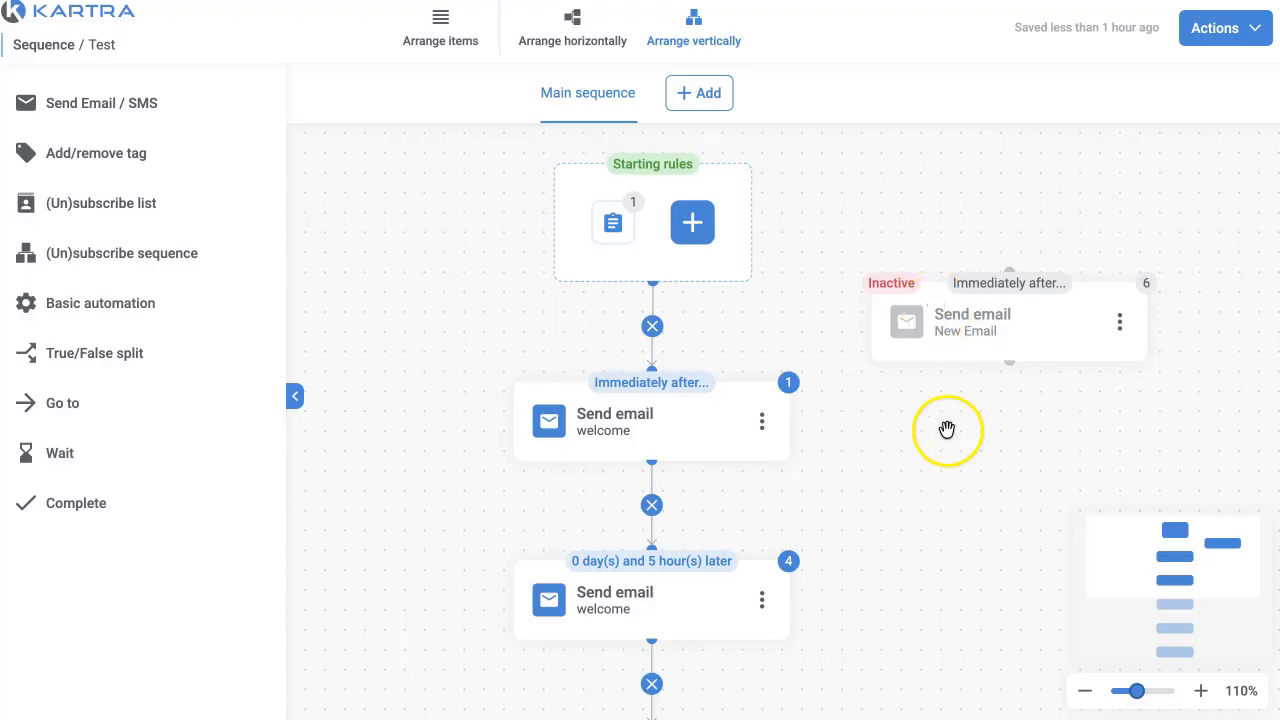
{"action": "left_click", "coordinate": [931, 320]}
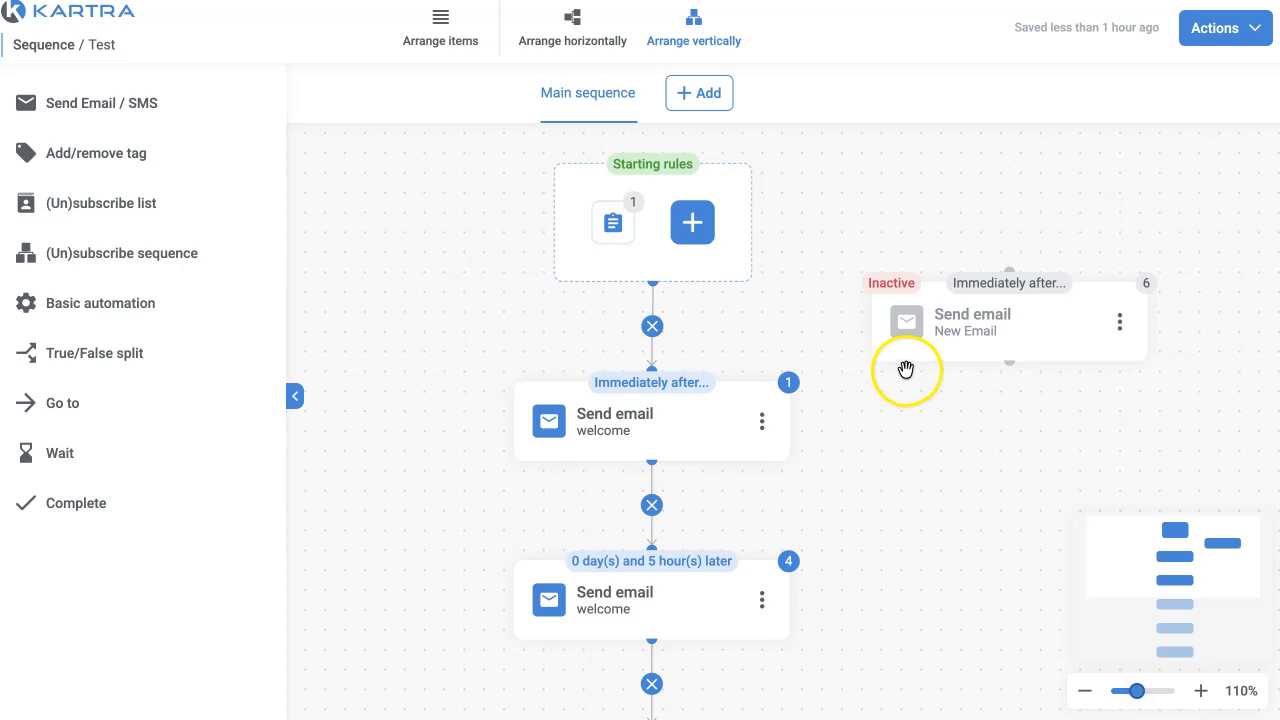
- Open the New Email step's settings and review its name, recipients, automation, delay and allowed-time sections
{"action": "left_click", "coordinate": [982, 320]}
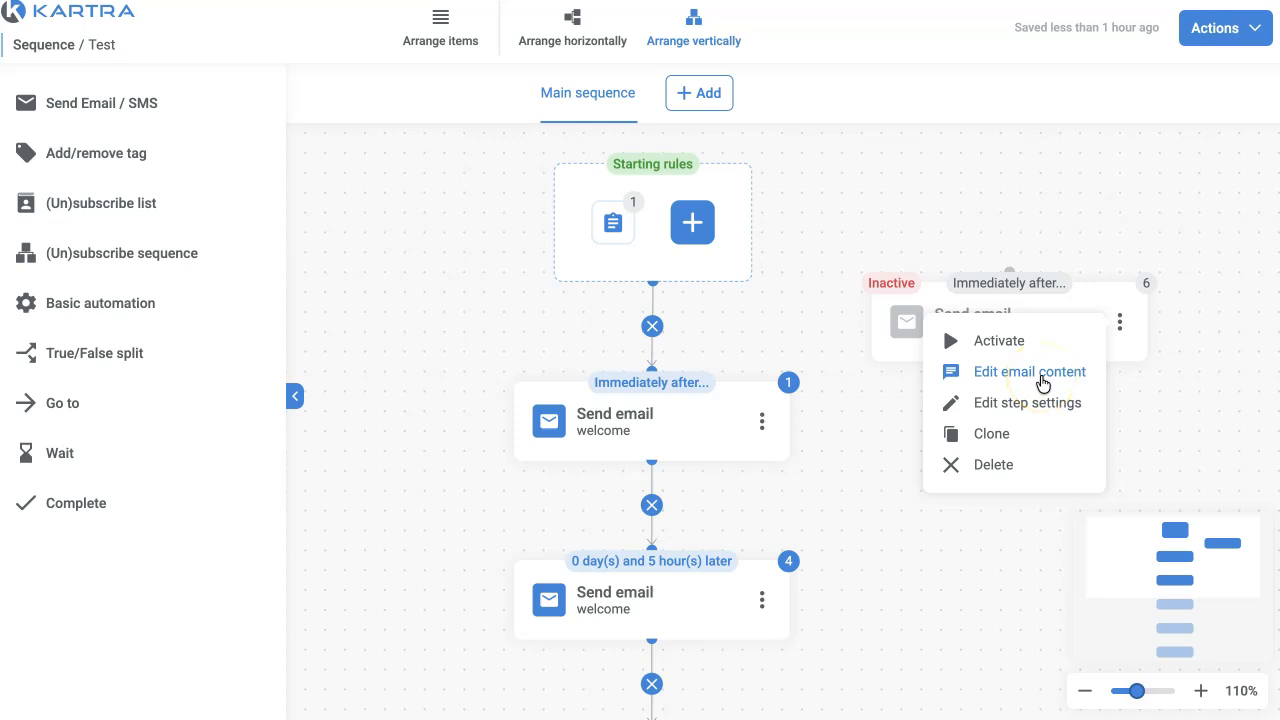
{"action": "left_click", "coordinate": [1020, 405]}
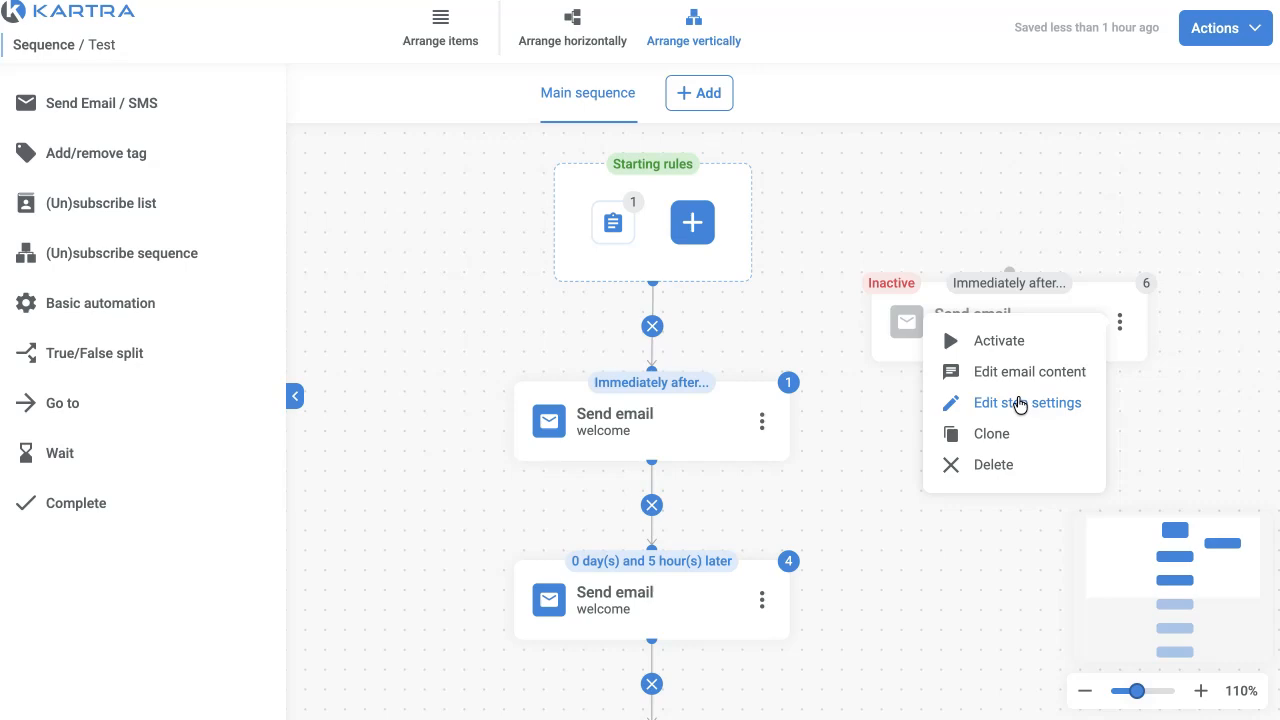
{"action": "left_click", "coordinate": [1020, 405]}
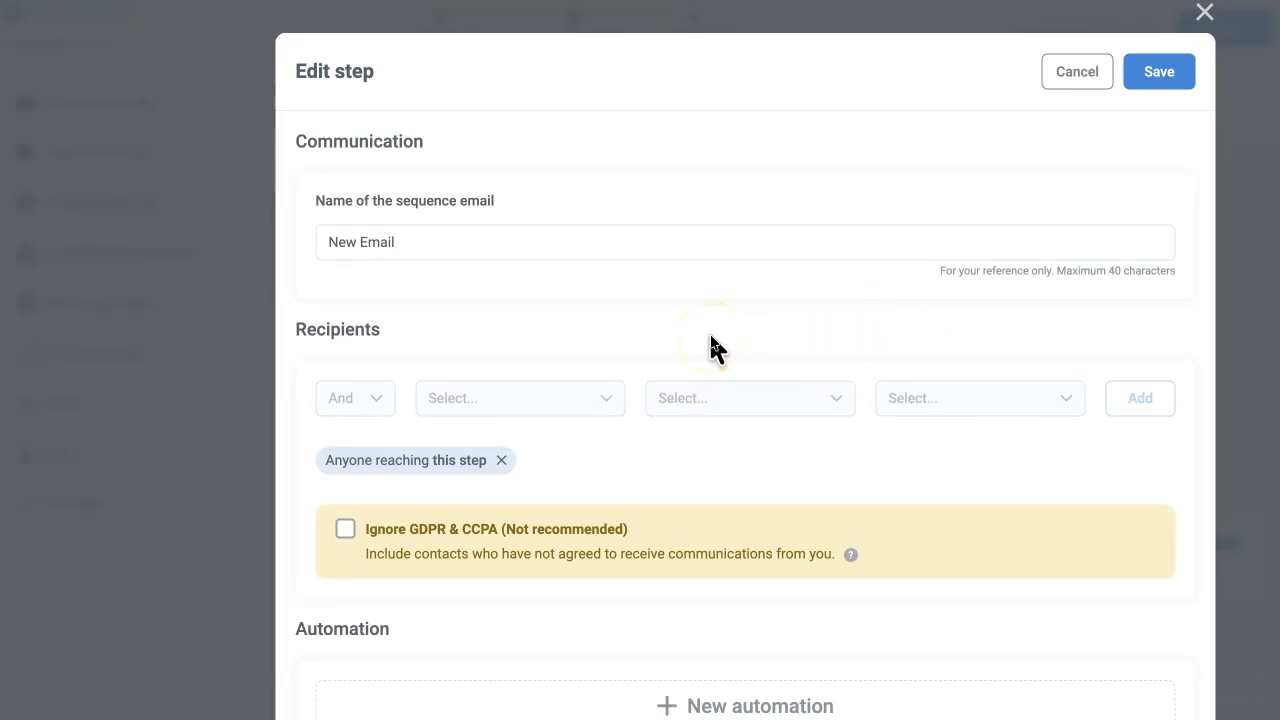
{"action": "scroll", "coordinate": [711, 340], "scroll_direction": "down", "scroll_amount": 6}
{"action": "scroll", "coordinate": [711, 343], "scroll_direction": "down", "scroll_amount": 1}
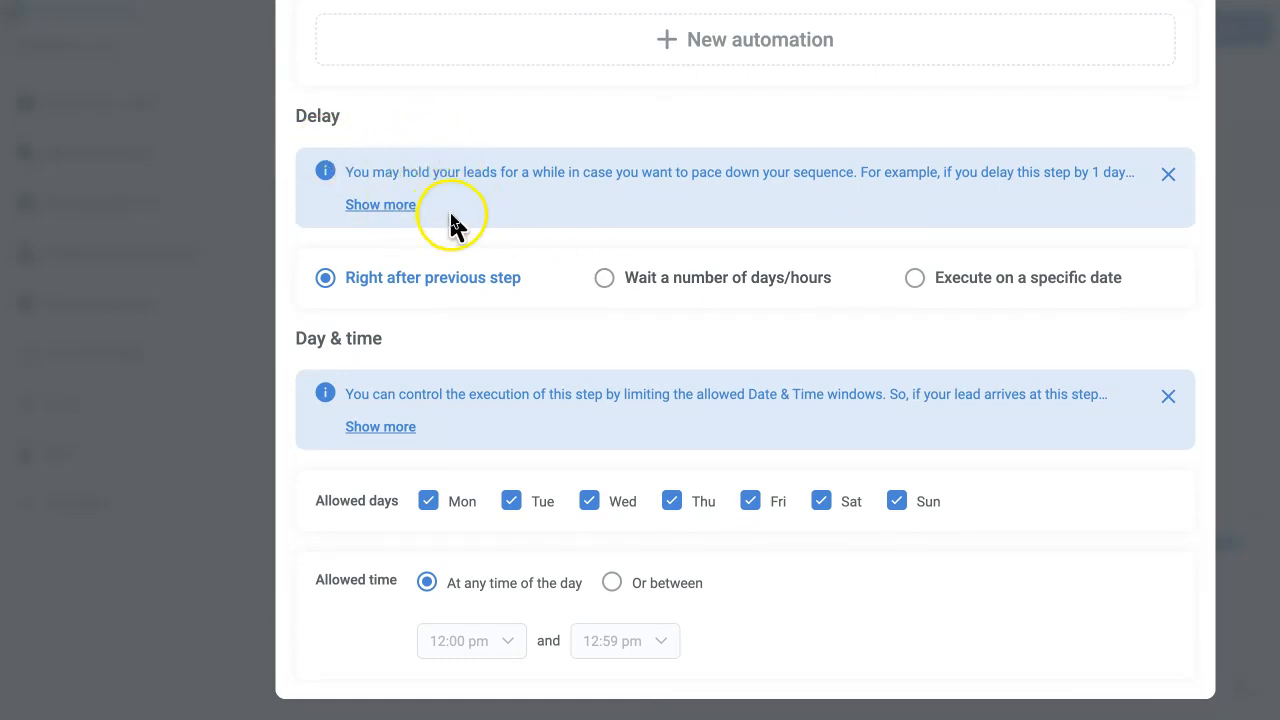
{"action": "scroll", "coordinate": [450, 220], "scroll_direction": "up", "scroll_amount": 7}
{"action": "scroll", "coordinate": [450, 220], "scroll_direction": "down", "scroll_amount": 7}
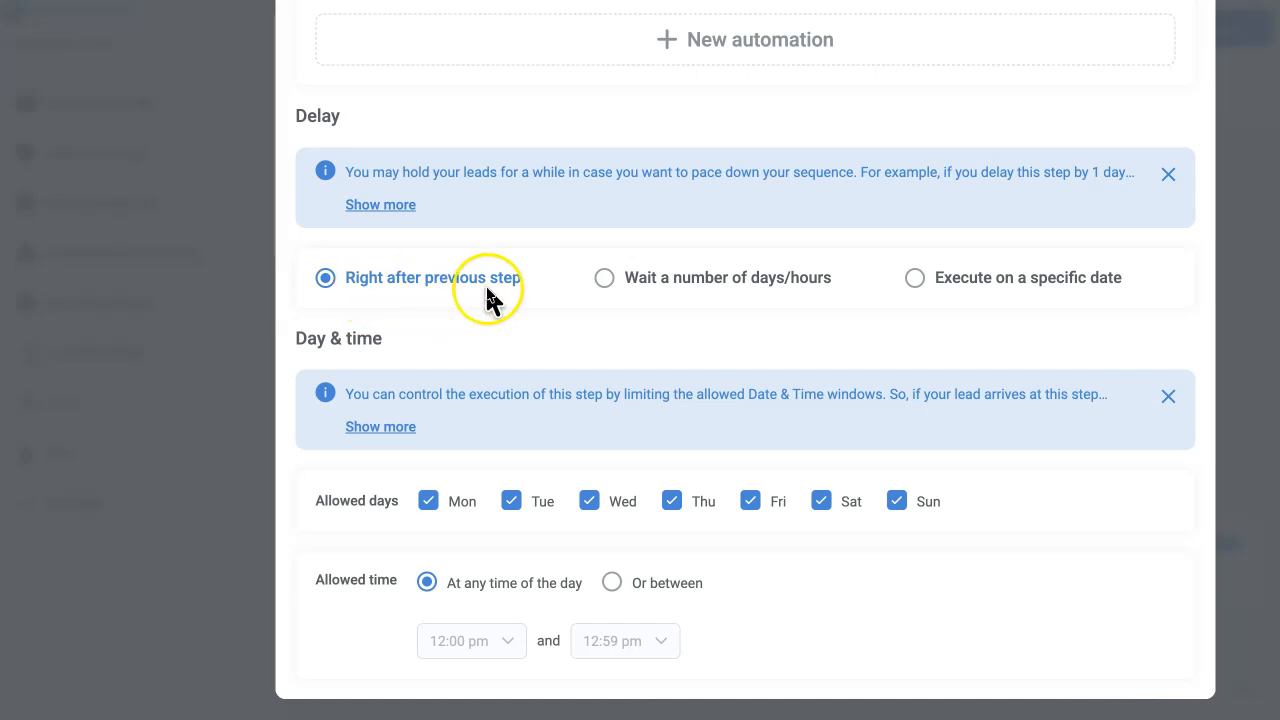
- Set the New Email step's delay to wait 1 day and 0 hours after the previous step
{"action": "left_click", "coordinate": [602, 283]}
{"action": "left_click_drag", "start_coordinate": [406, 352], "coordinate": [364, 356]}
{"action": "left_click", "coordinate": [395, 344]}
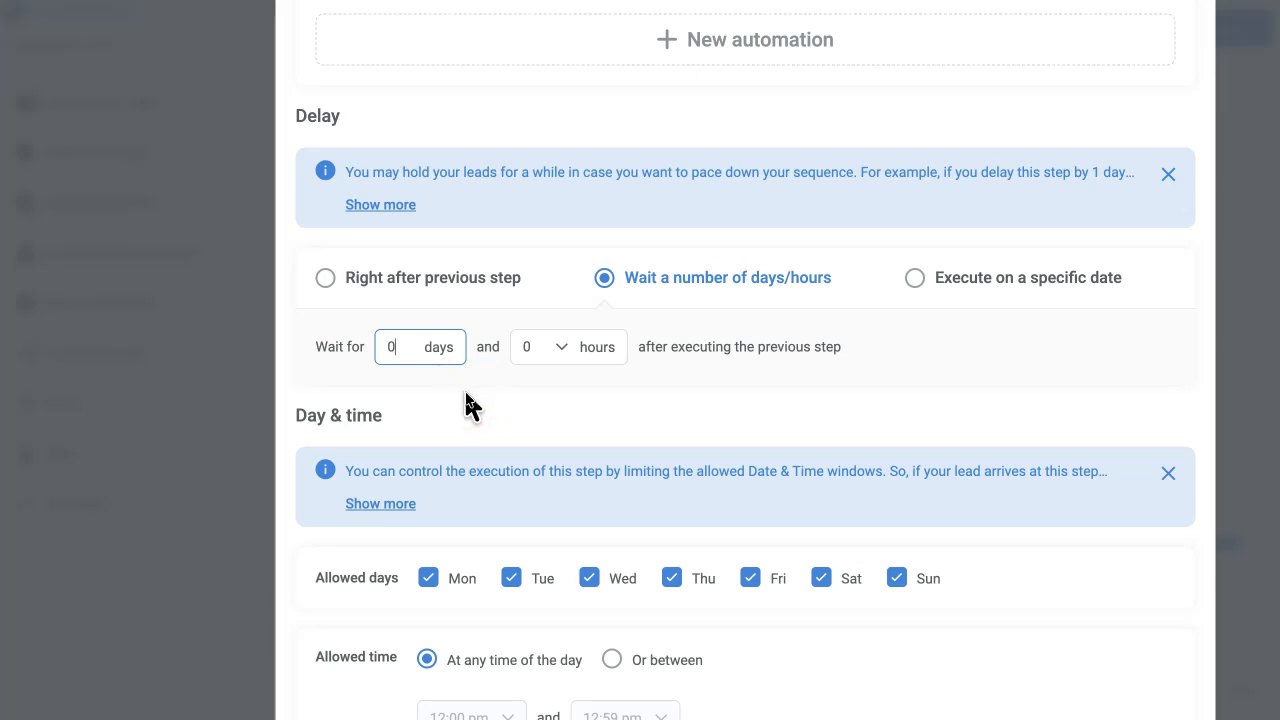
{"action": "left_click", "coordinate": [611, 291]}
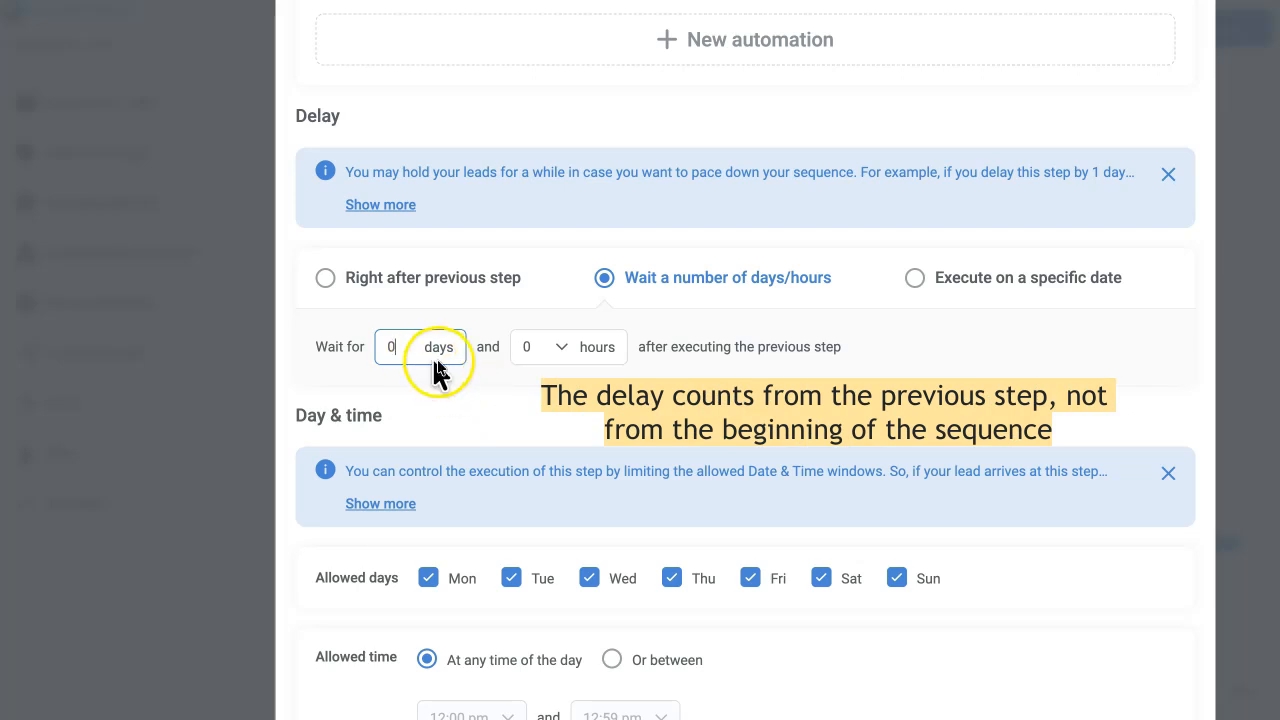
{"action": "type", "text": "1"}
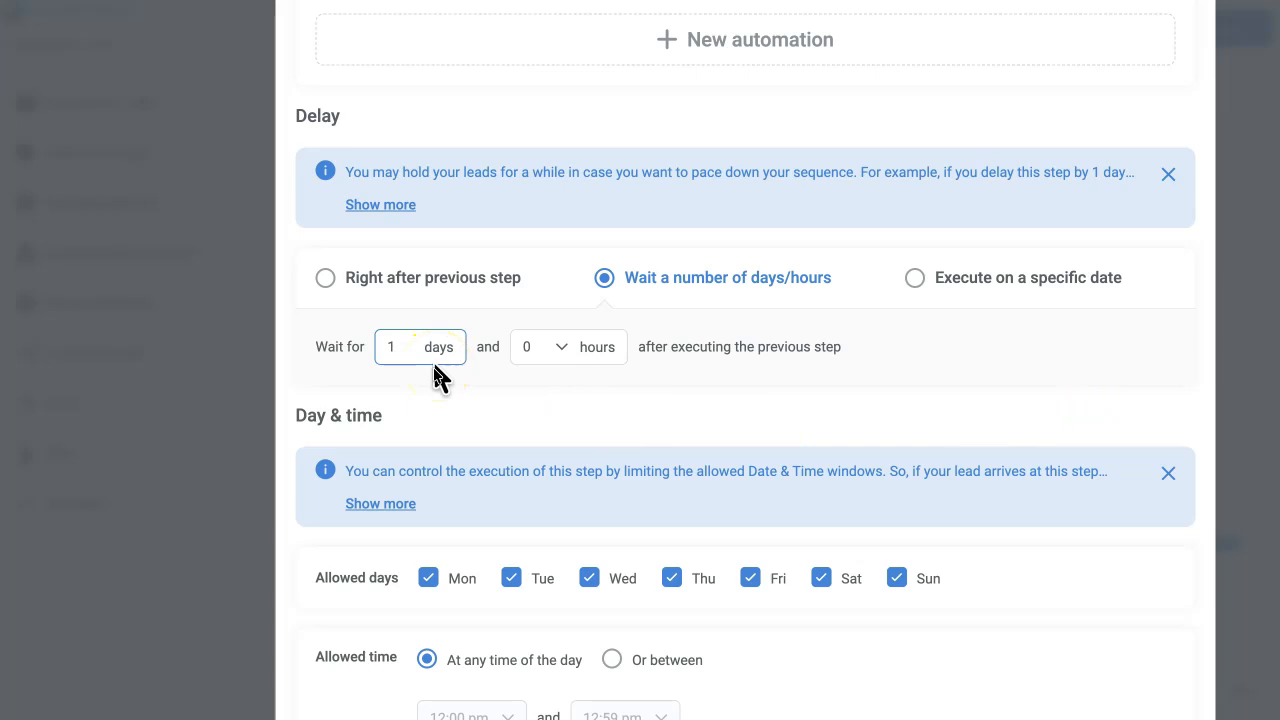
{"action": "left_click", "coordinate": [944, 362]}
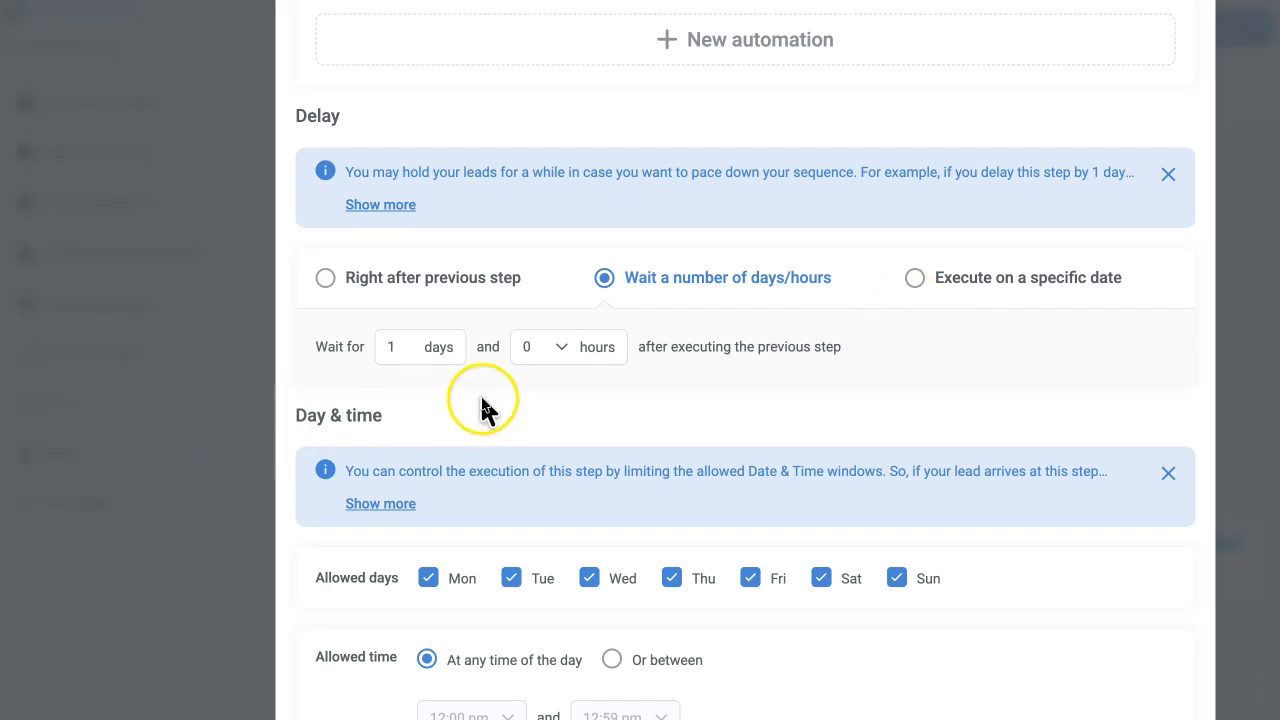
- Restrict the email's allowed days to Wednesday only by deselecting all the other days
{"action": "scroll", "coordinate": [480, 480], "scroll_direction": "down", "scroll_amount": 1}
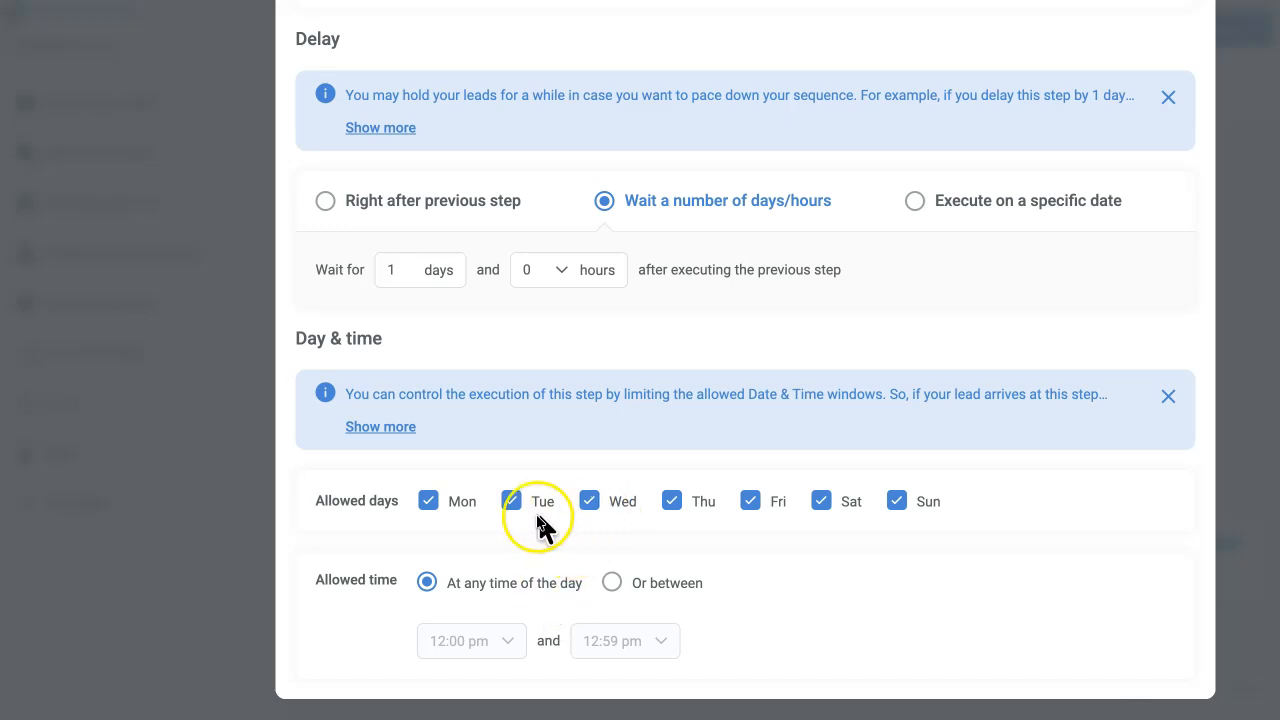
{"action": "left_click", "coordinate": [512, 502]}
{"action": "left_click", "coordinate": [428, 501]}
{"action": "left_click", "coordinate": [671, 501]}
{"action": "left_click", "coordinate": [748, 503]}
{"action": "left_click", "coordinate": [821, 501]}
{"action": "left_click", "coordinate": [896, 501]}
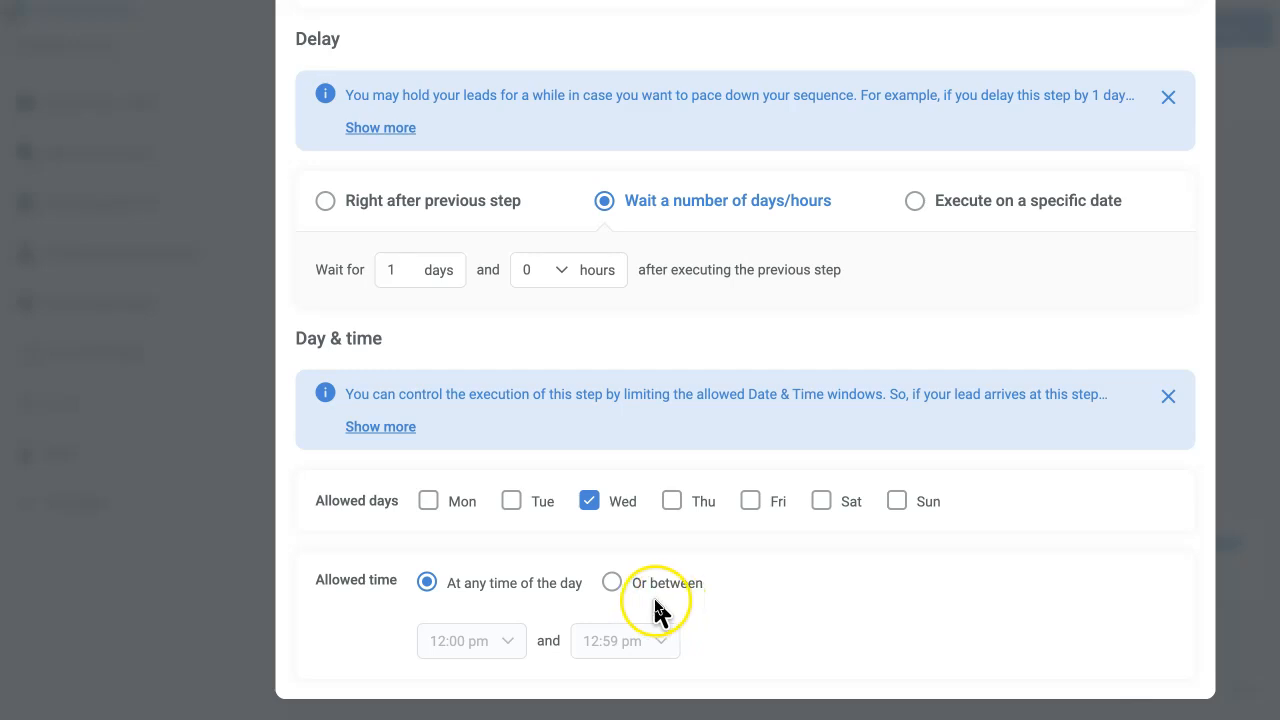
- Limit the email's allowed time to between 9:00 am and 9:59 am
{"action": "left_click", "coordinate": [612, 584]}
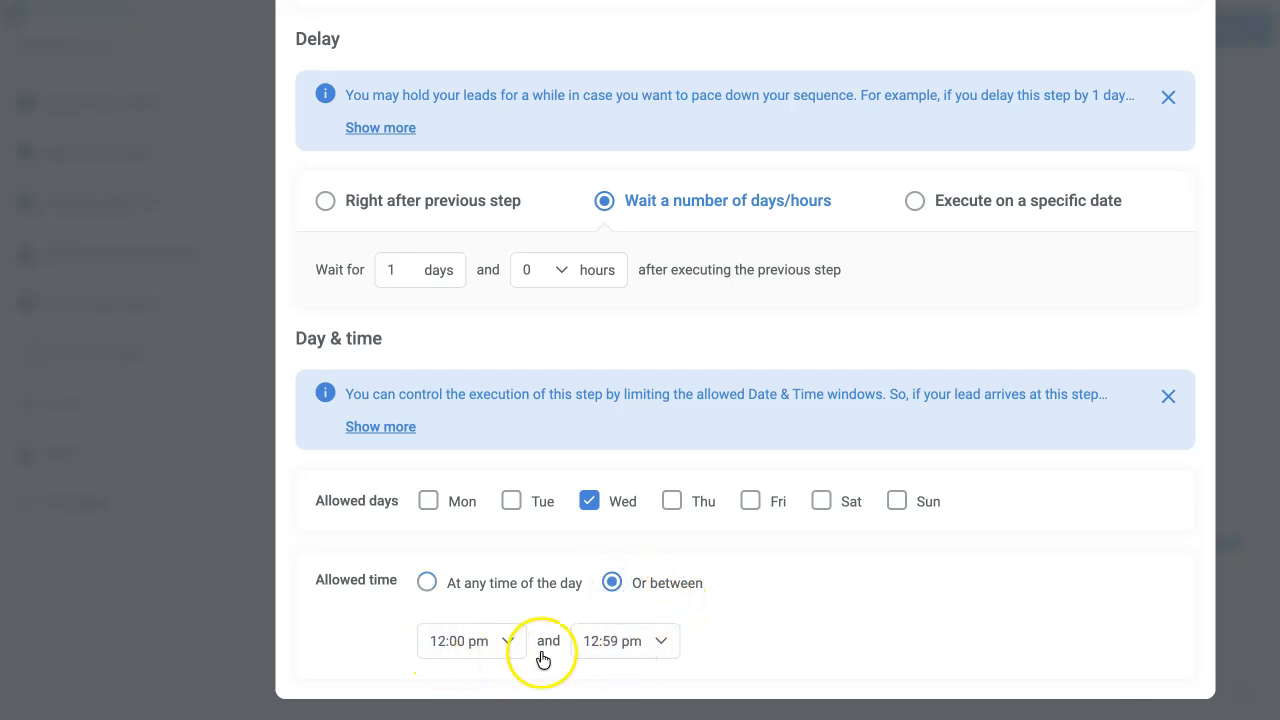
{"action": "left_click", "coordinate": [506, 643]}
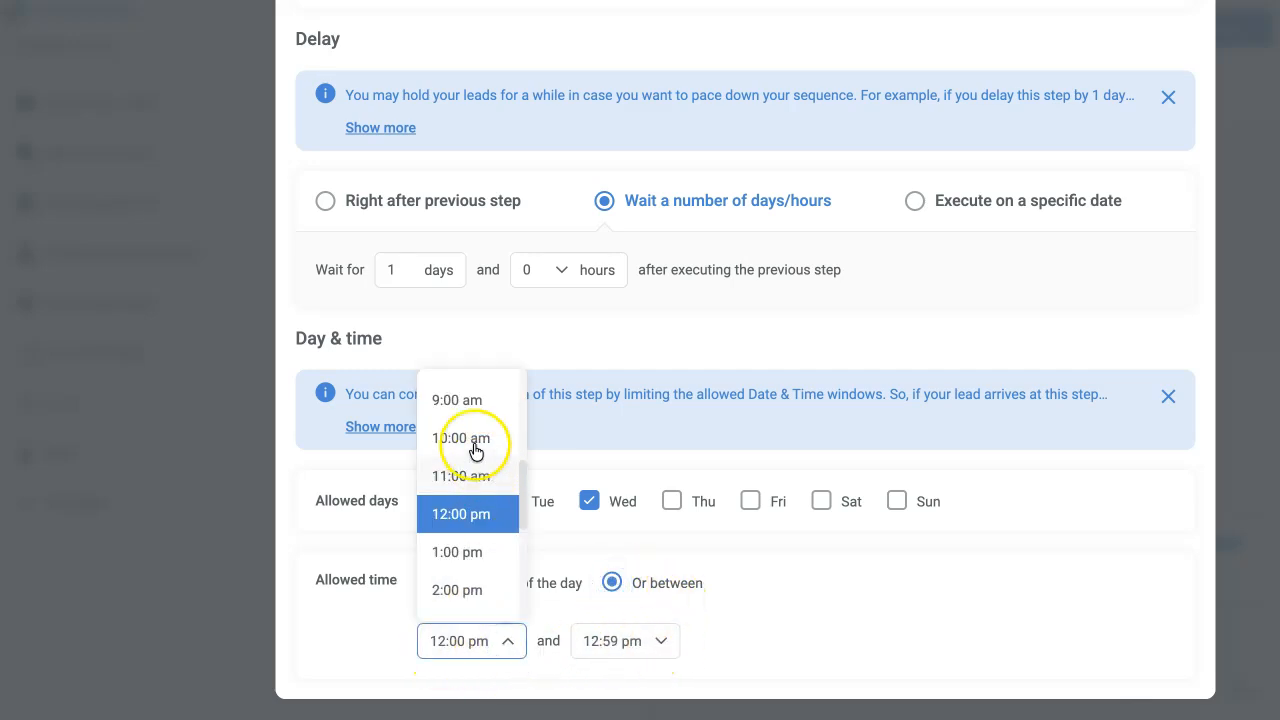
{"action": "scroll", "coordinate": [476, 445], "scroll_direction": "up", "scroll_amount": 3}
{"action": "scroll", "coordinate": [472, 440], "scroll_direction": "down", "scroll_amount": 5}
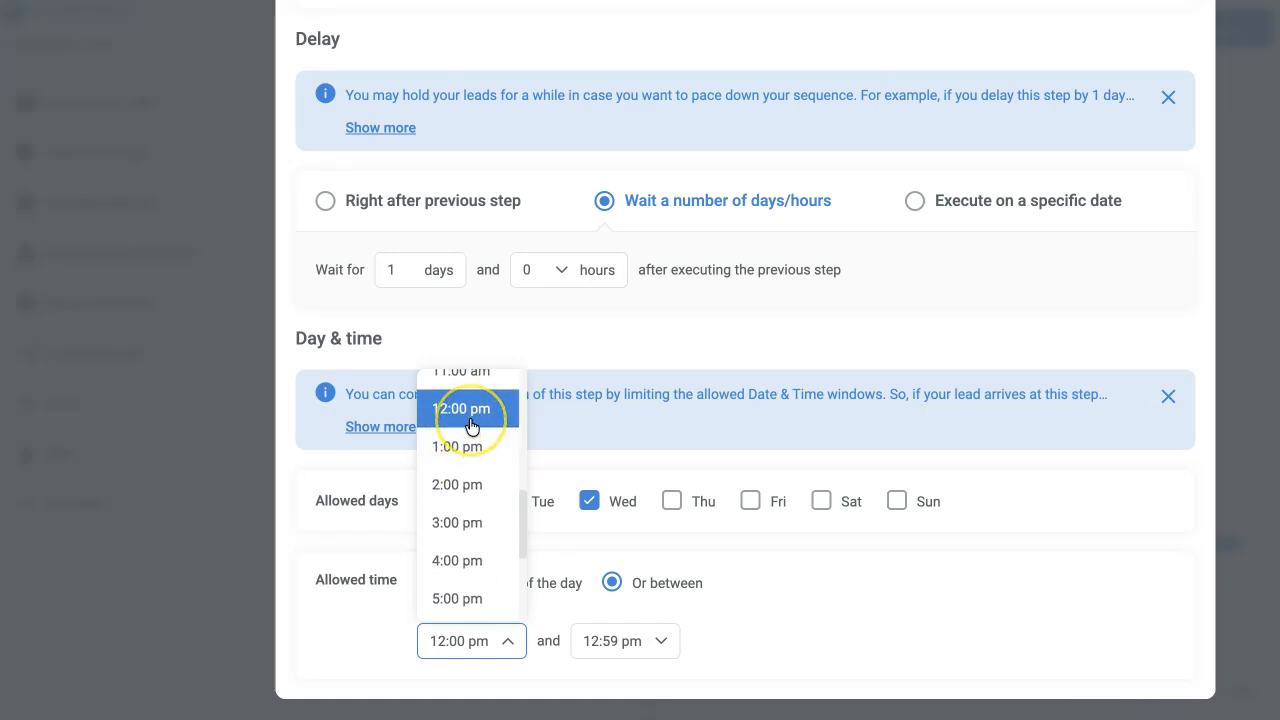
{"action": "scroll", "coordinate": [471, 425], "scroll_direction": "up", "scroll_amount": 2}
{"action": "left_click", "coordinate": [466, 406]}
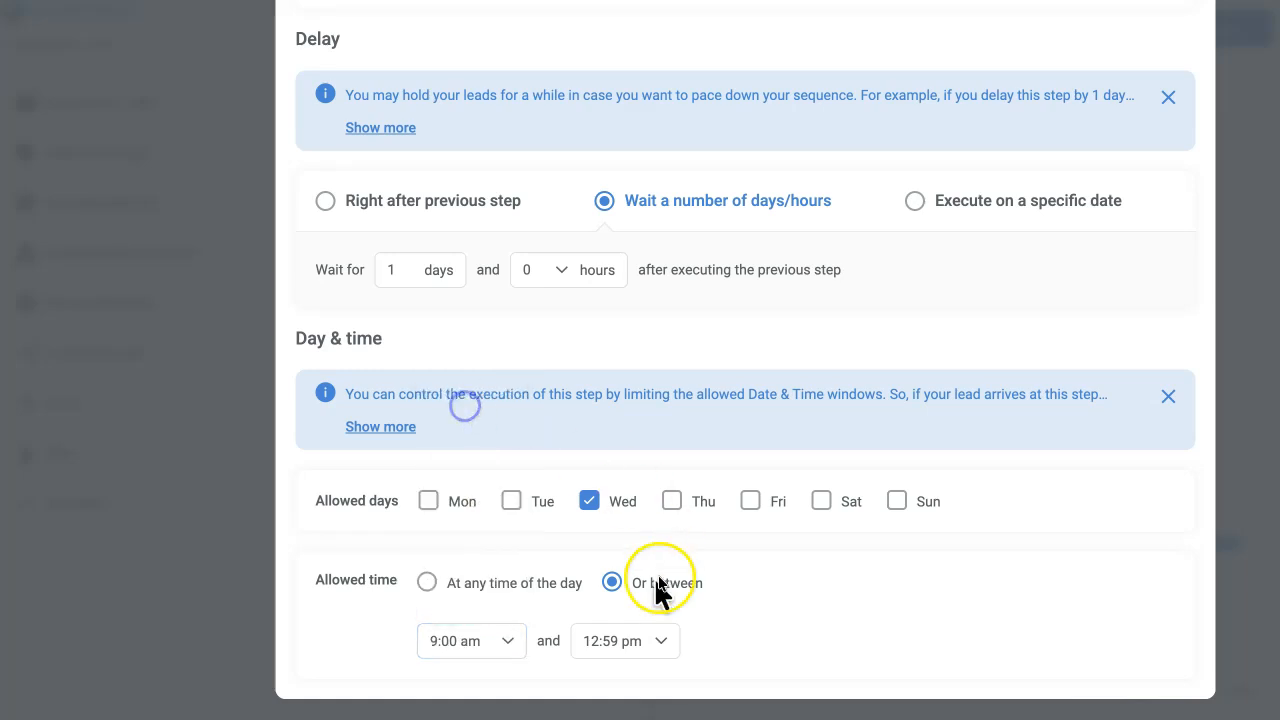
{"action": "left_click", "coordinate": [637, 643]}
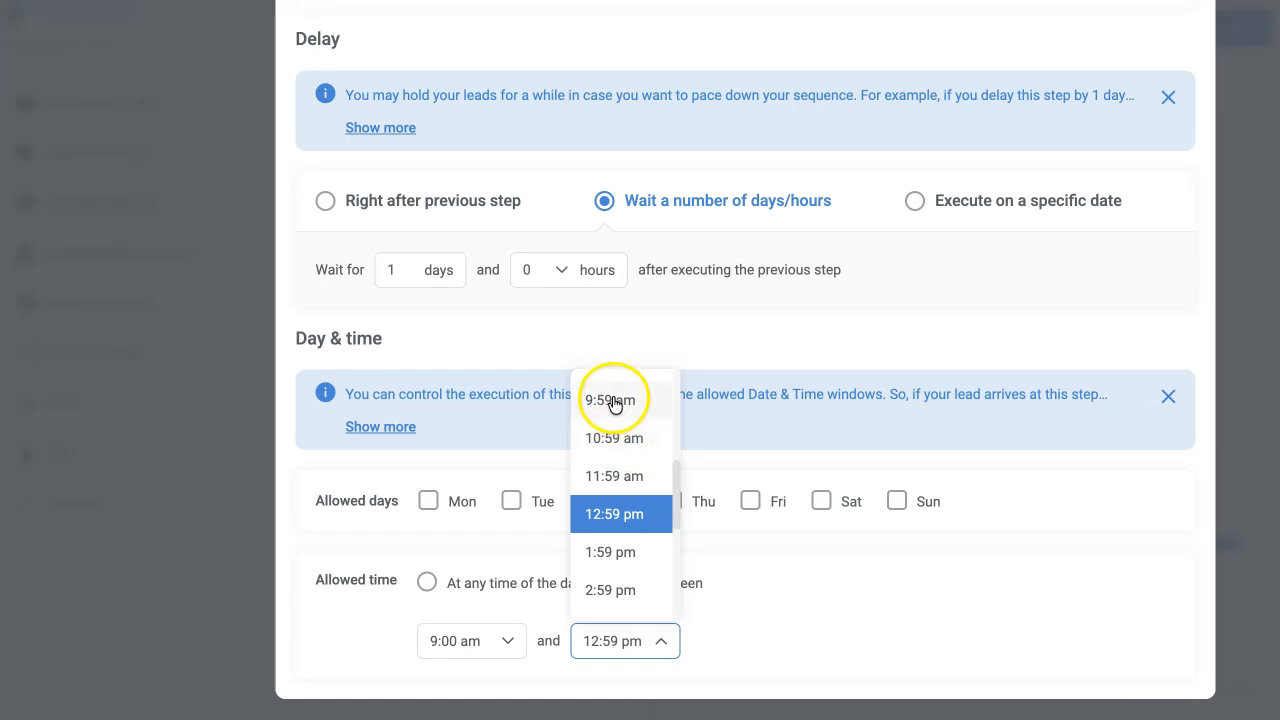
{"action": "left_click", "coordinate": [613, 441]}
{"action": "left_click", "coordinate": [650, 645]}
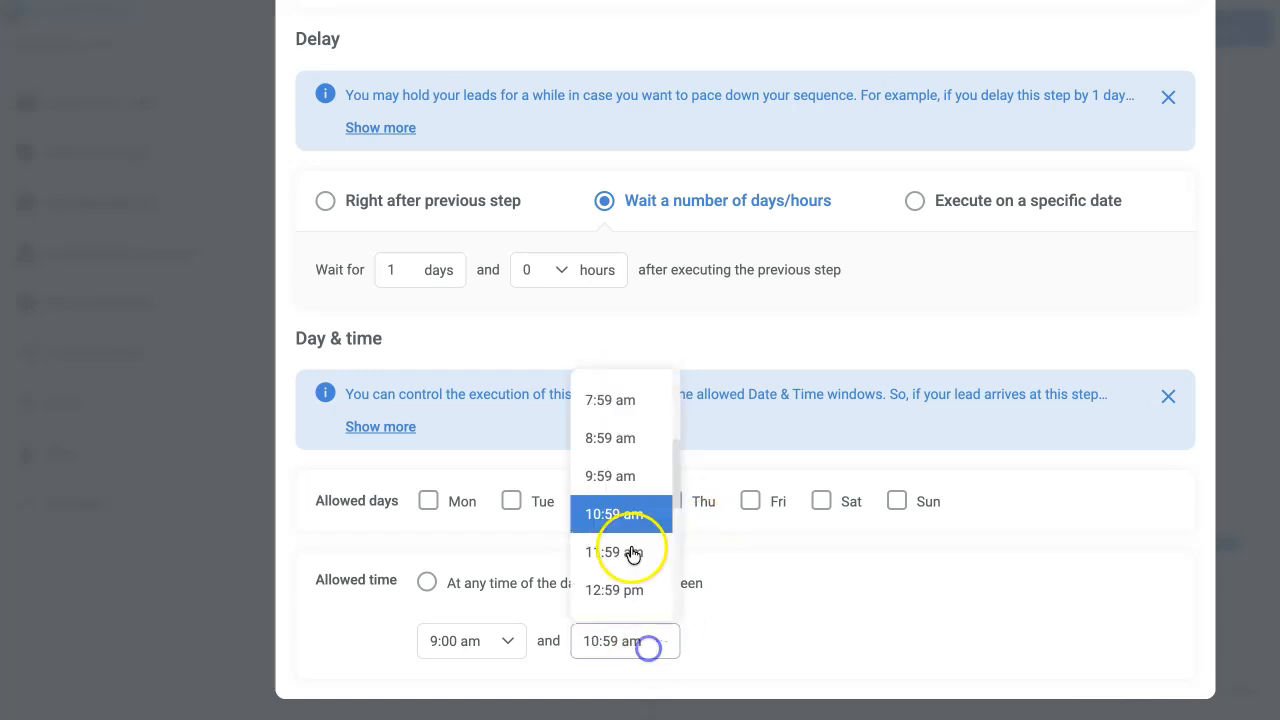
{"action": "left_click", "coordinate": [622, 472]}
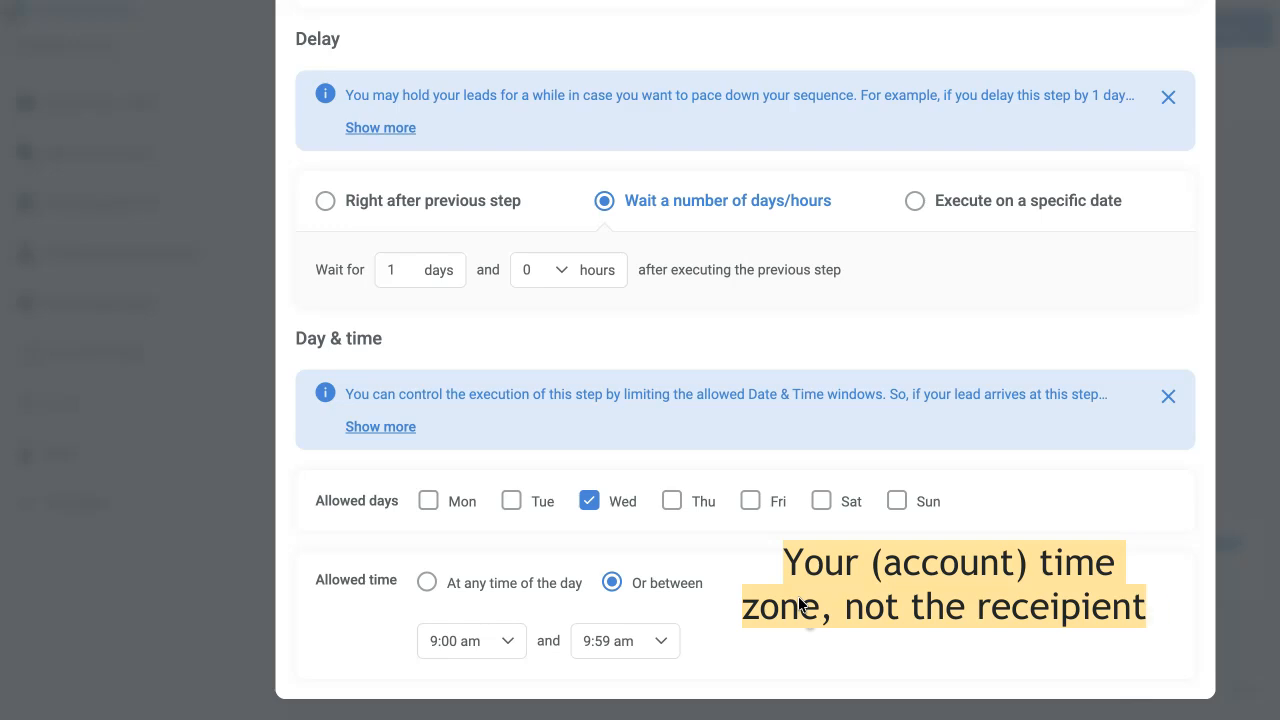
- Allow the email at any time of the day and re-enable Mon, Tue, Thu, Fri, Sat and Sun
{"action": "left_click", "coordinate": [440, 588]}
{"action": "left_click", "coordinate": [426, 502]}
{"action": "left_click", "coordinate": [514, 501]}
{"action": "left_click", "coordinate": [668, 500]}
{"action": "left_click", "coordinate": [748, 500]}
{"action": "left_click", "coordinate": [815, 505]}
{"action": "left_click", "coordinate": [898, 501]}
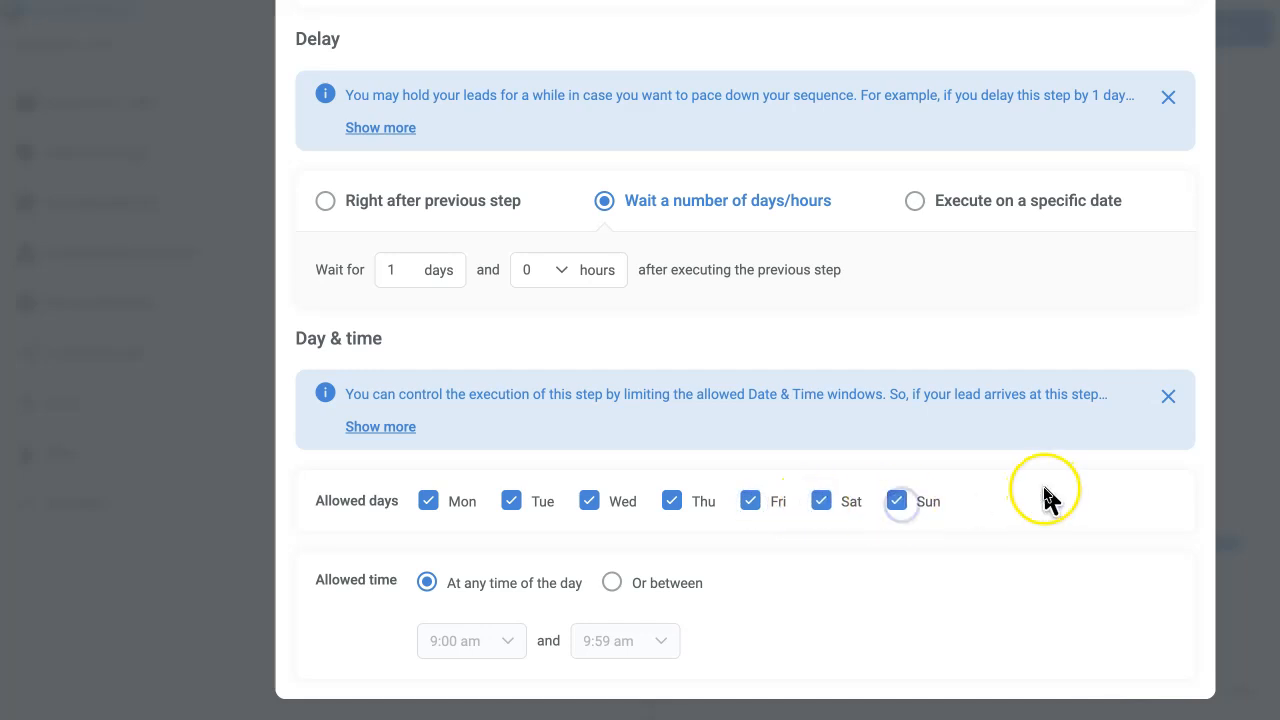
- Remove the Anyone reaching this step condition from the email's recipients
{"action": "scroll", "coordinate": [1042, 490], "scroll_direction": "up", "scroll_amount": 7}
{"action": "scroll", "coordinate": [931, 490], "scroll_direction": "up", "scroll_amount": 2}
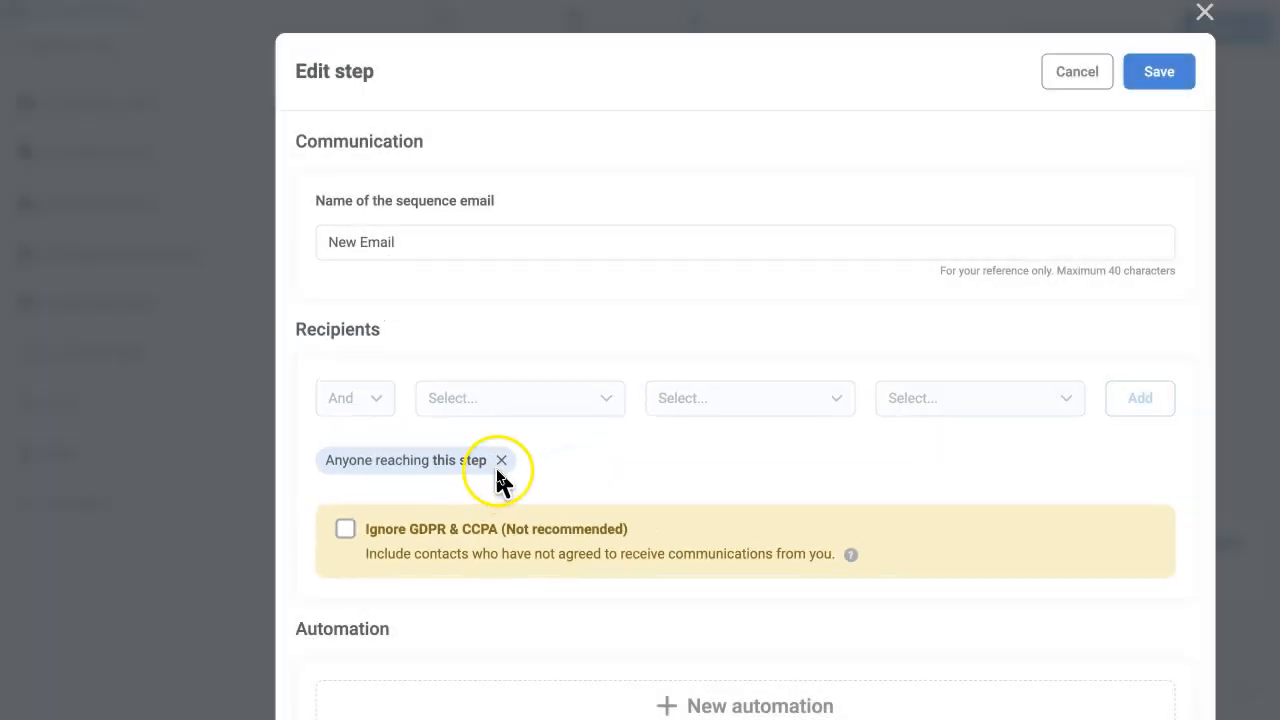
{"action": "left_click", "coordinate": [501, 460]}
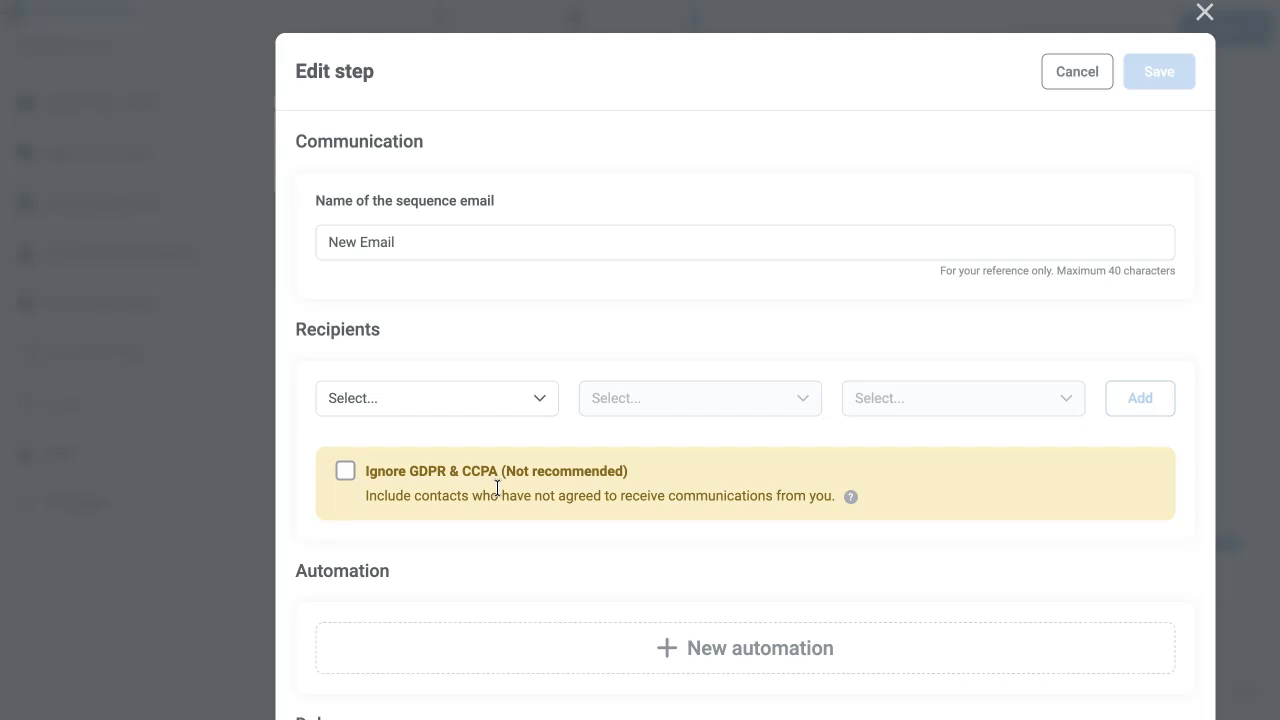
- Choose Has filled form as the recipient condition and bring up the available forms
{"action": "left_click", "coordinate": [477, 402]}
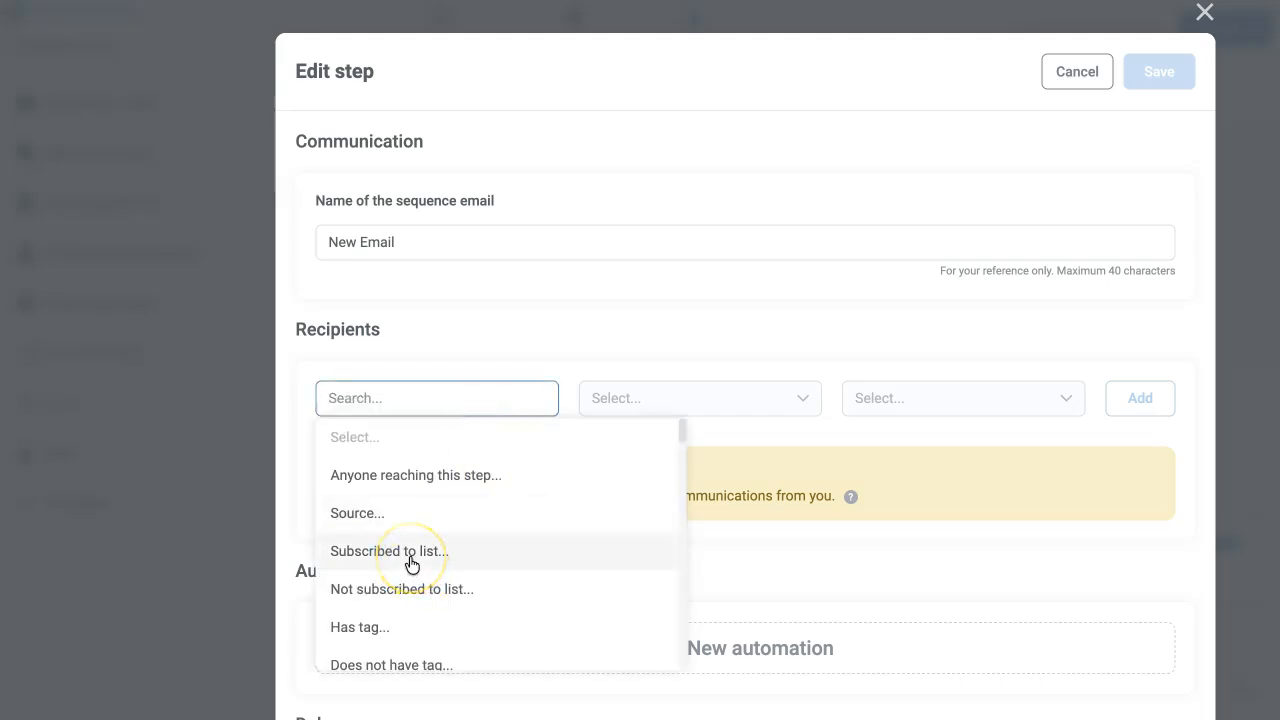
{"action": "scroll", "coordinate": [411, 564], "scroll_direction": "down", "scroll_amount": 5}
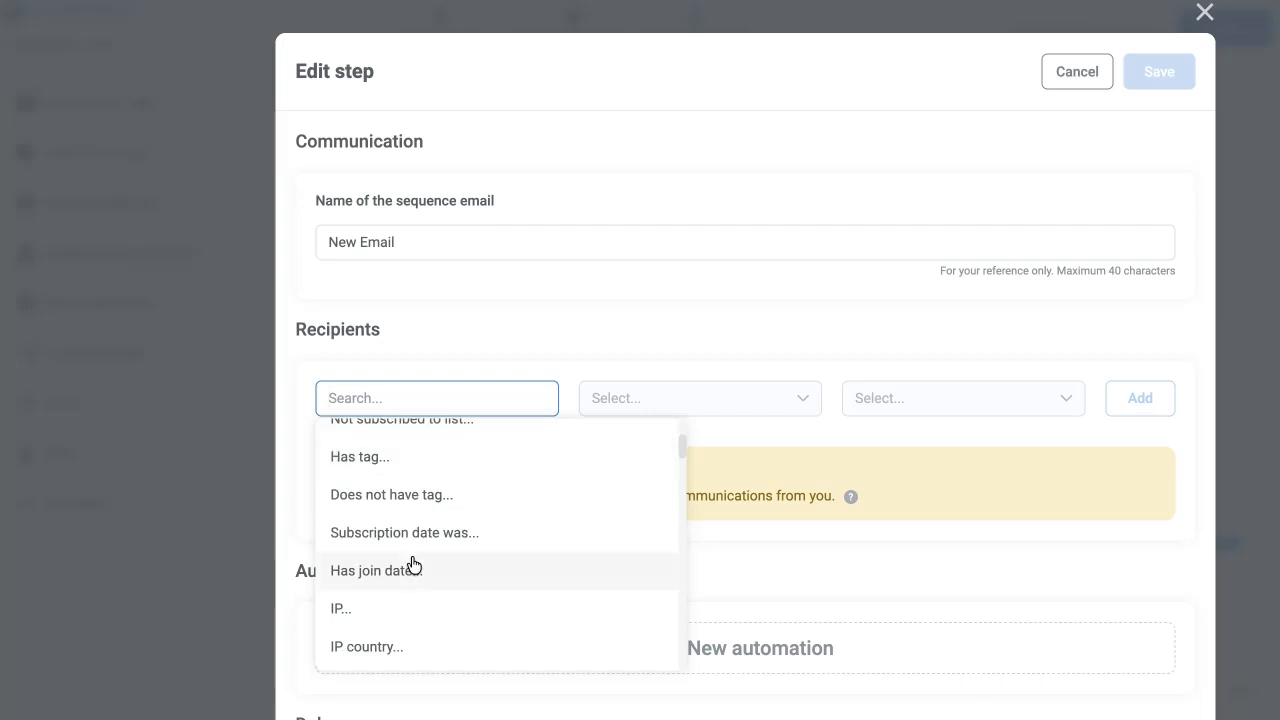
{"action": "scroll", "coordinate": [411, 564], "scroll_direction": "down", "scroll_amount": 3}
{"action": "left_click", "coordinate": [366, 514]}
{"action": "left_click", "coordinate": [754, 396]}
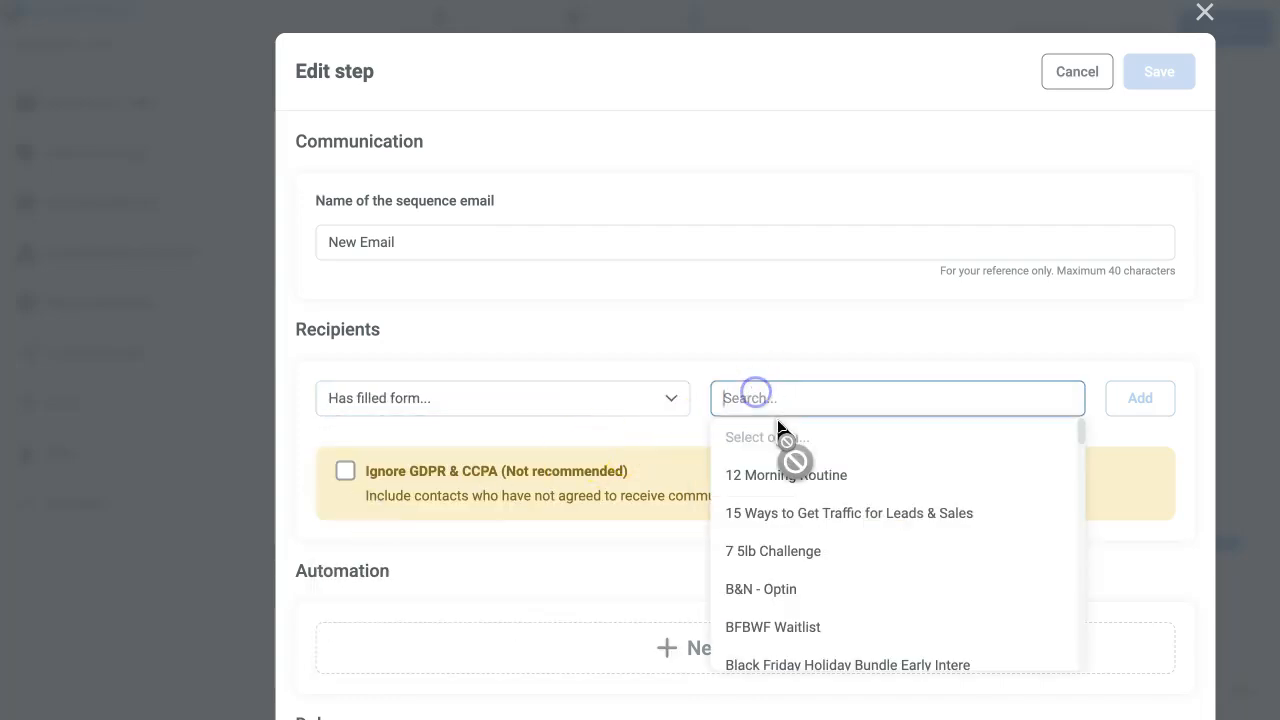
- Browse the other recipient conditions and replace Has filled form with Anyone reaching this step
{"action": "left_click", "coordinate": [566, 408]}
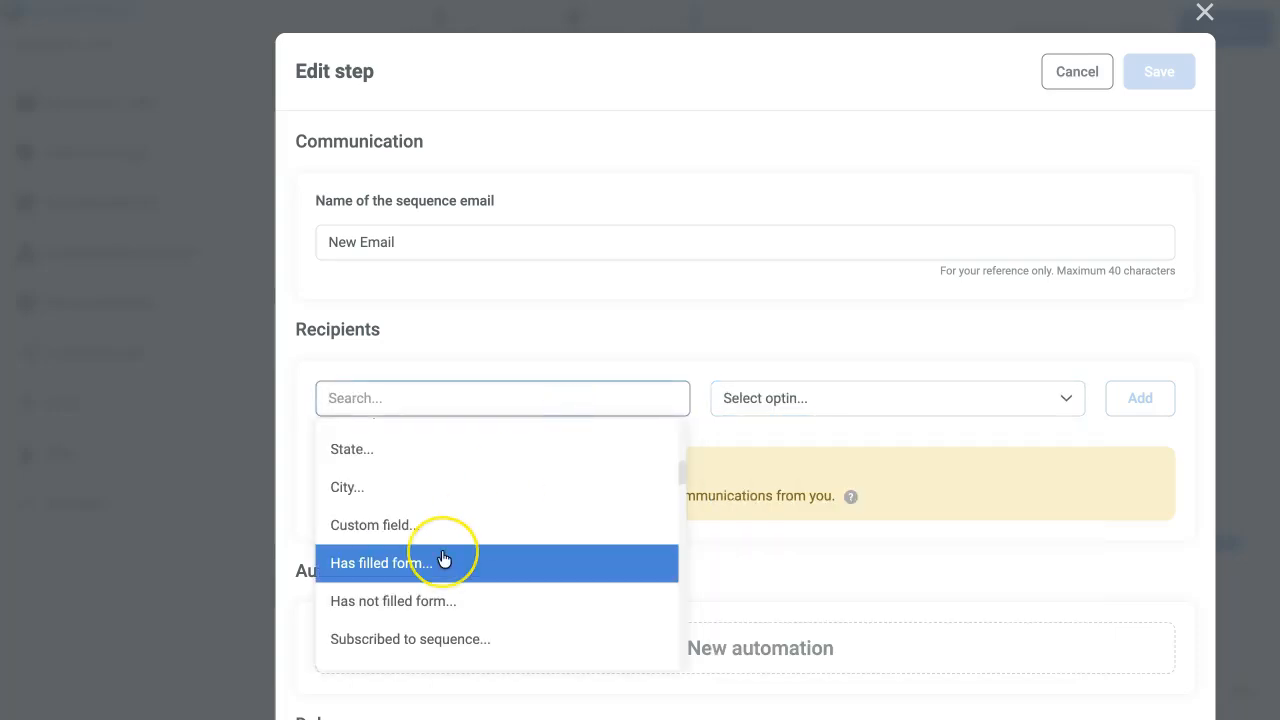
{"action": "scroll", "coordinate": [446, 558], "scroll_direction": "up", "scroll_amount": 3}
{"action": "scroll", "coordinate": [443, 558], "scroll_direction": "down", "scroll_amount": 5}
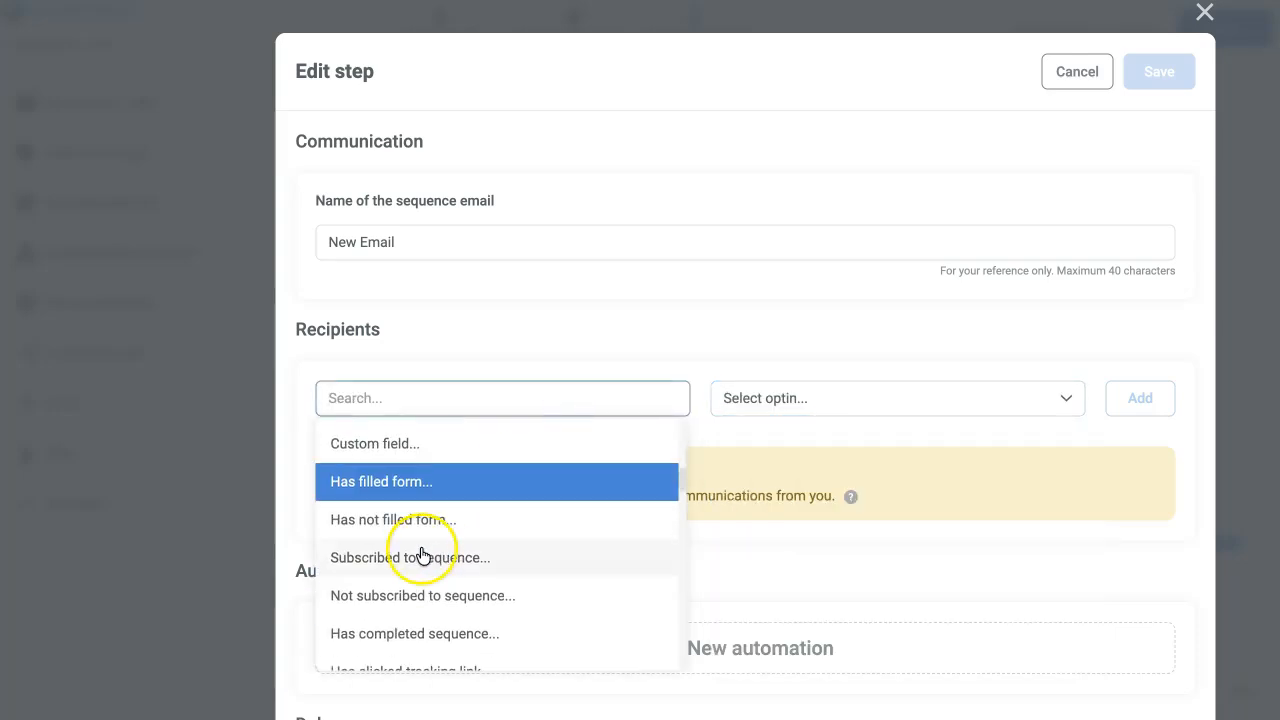
{"action": "scroll", "coordinate": [503, 536], "scroll_direction": "up", "scroll_amount": 5}
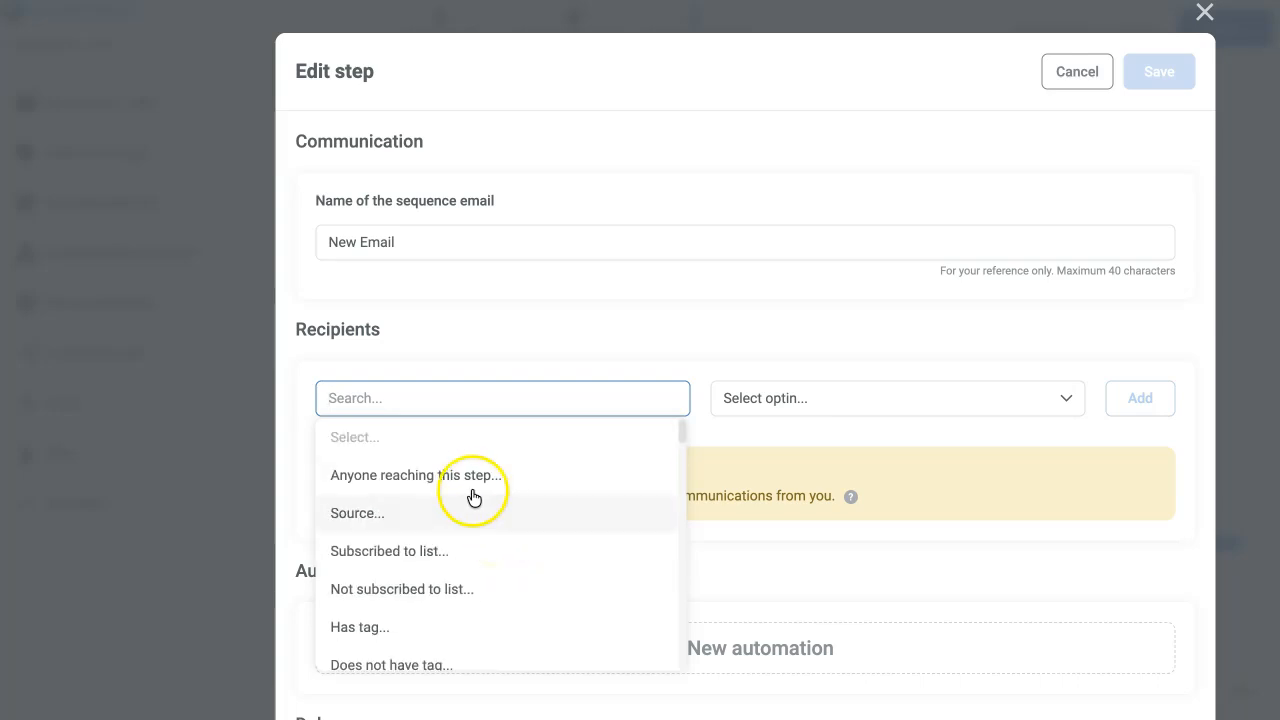
{"action": "left_click", "coordinate": [465, 479]}
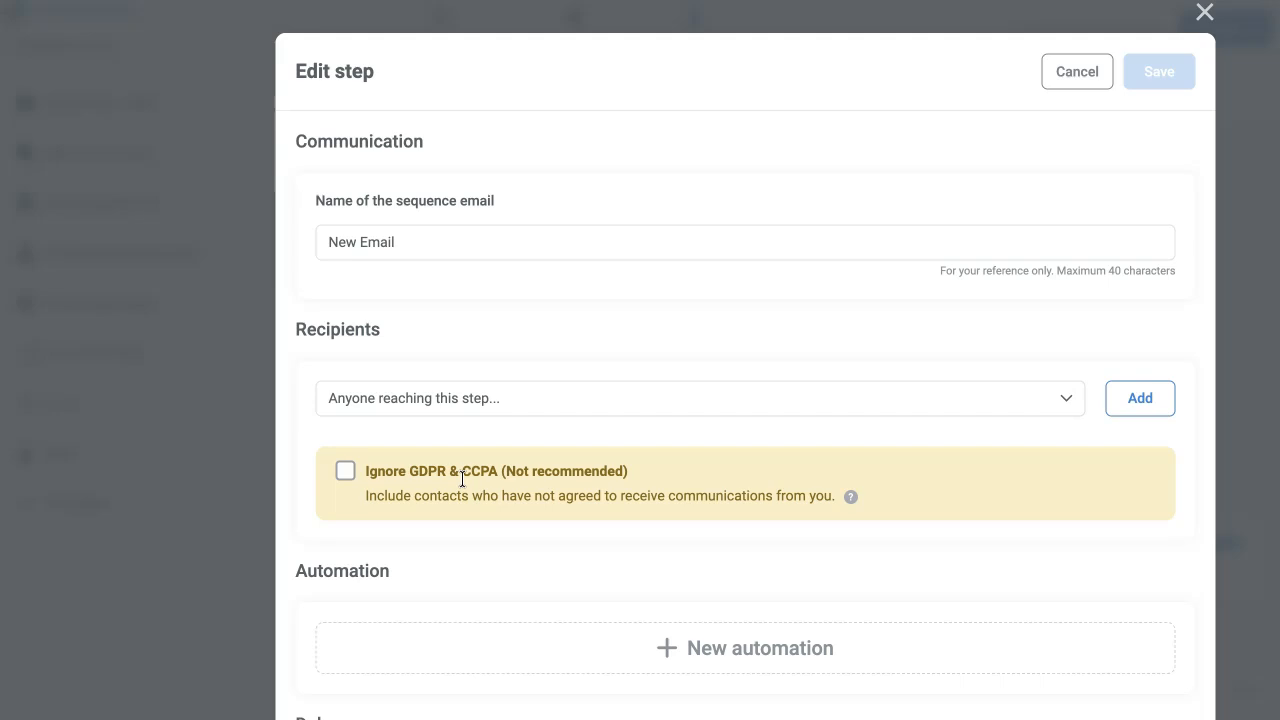
- Search the recipient conditions for "prod" and choose Has purchased product
{"action": "left_click", "coordinate": [480, 398]}
{"action": "scroll", "coordinate": [451, 588], "scroll_direction": "down", "scroll_amount": 3}
{"action": "scroll", "coordinate": [451, 588], "scroll_direction": "down", "scroll_amount": 5}
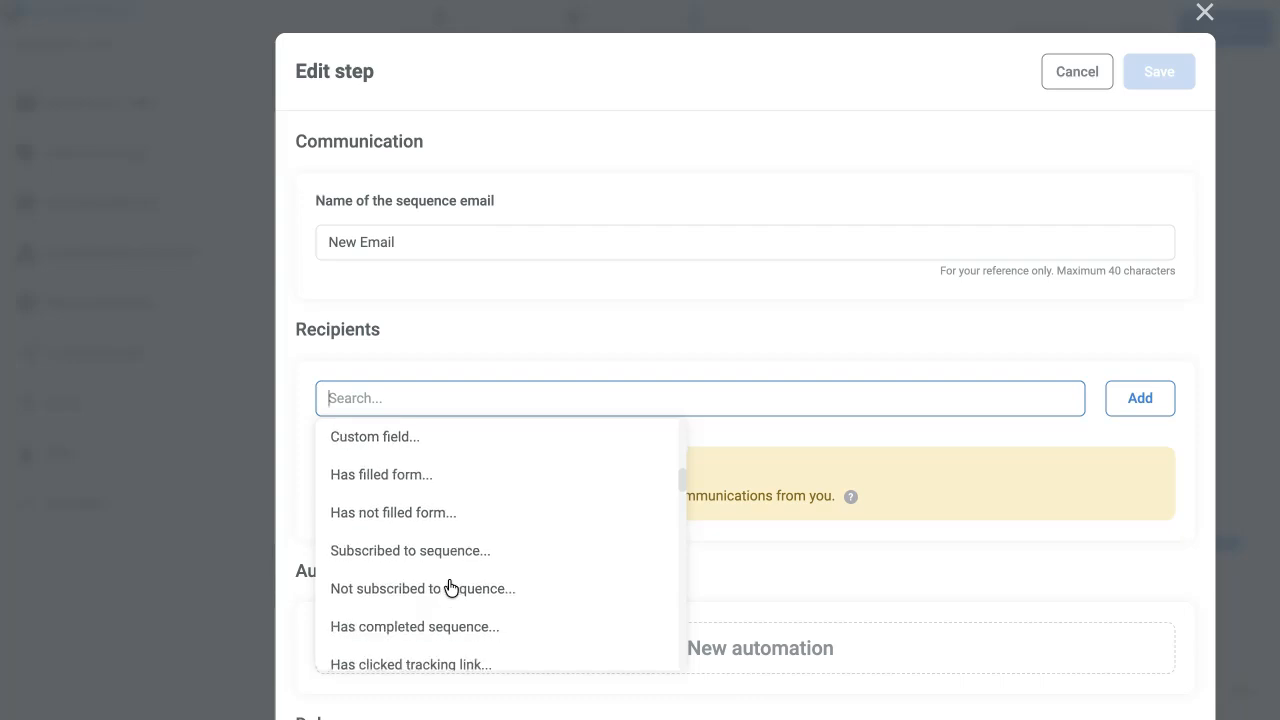
{"action": "scroll", "coordinate": [451, 588], "scroll_direction": "down", "scroll_amount": 4}
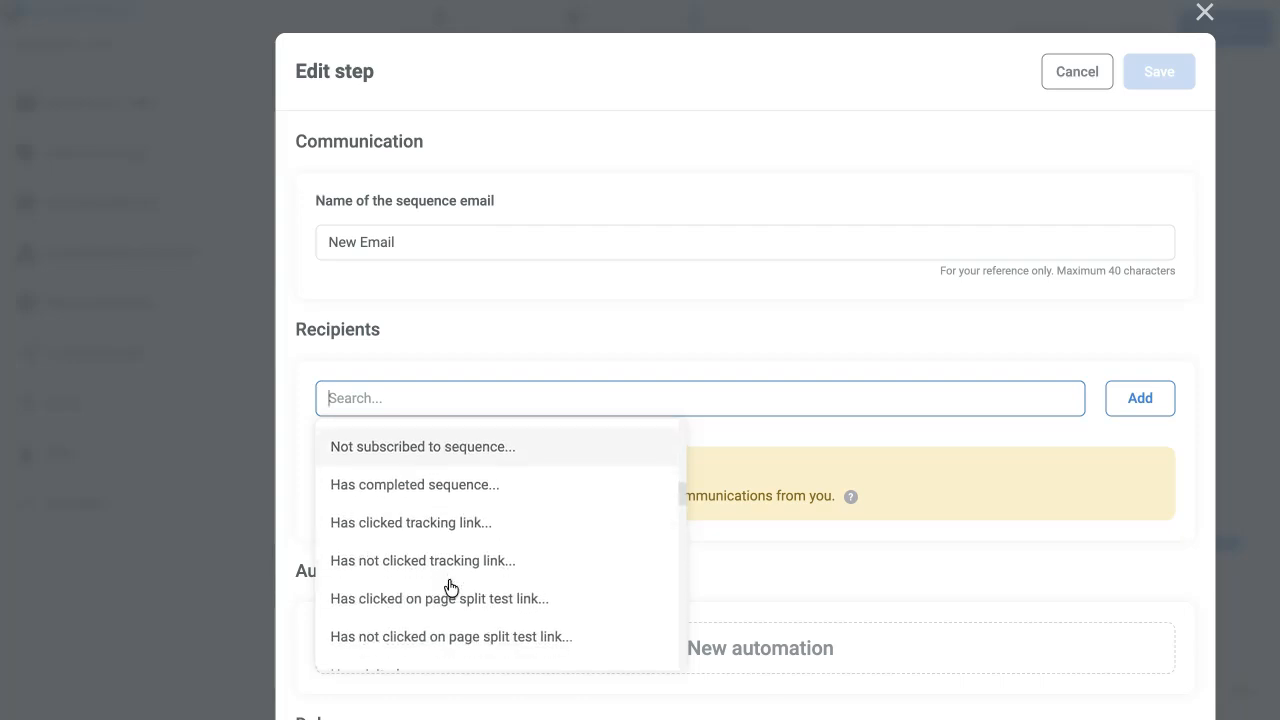
{"action": "left_click", "coordinate": [400, 396]}
{"action": "type", "text": "prod"}
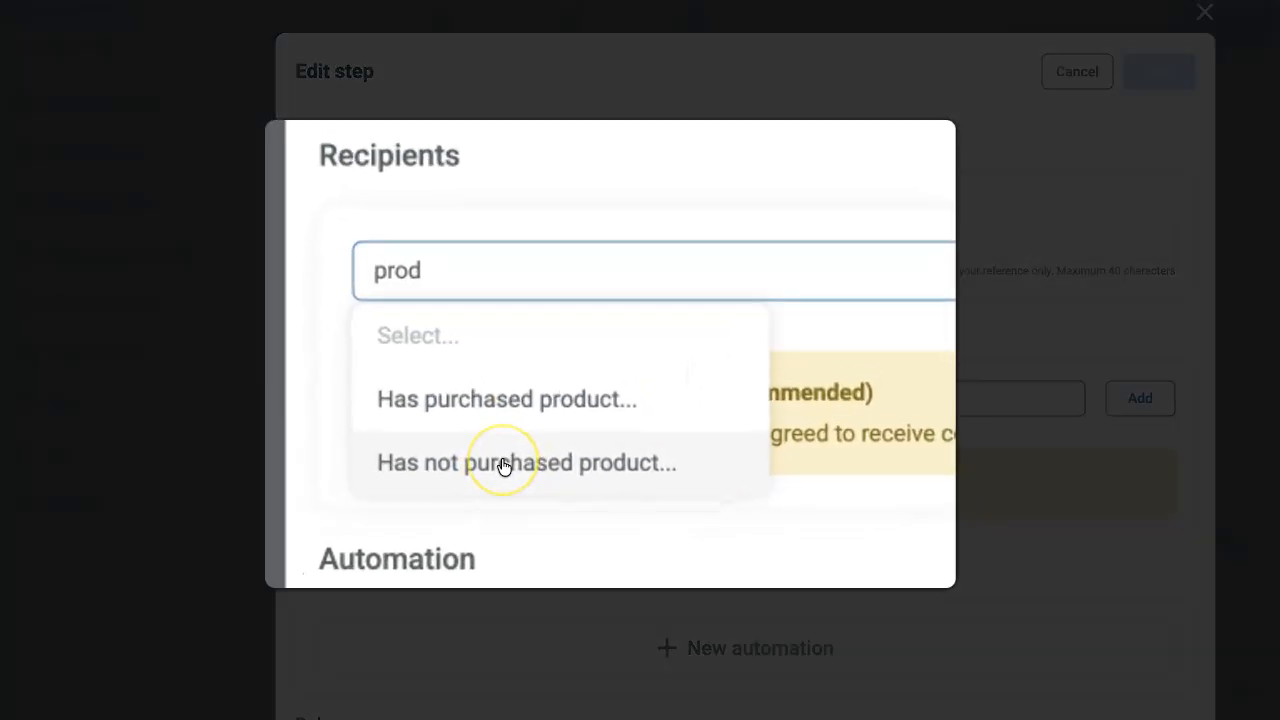
{"action": "left_click", "coordinate": [425, 405]}
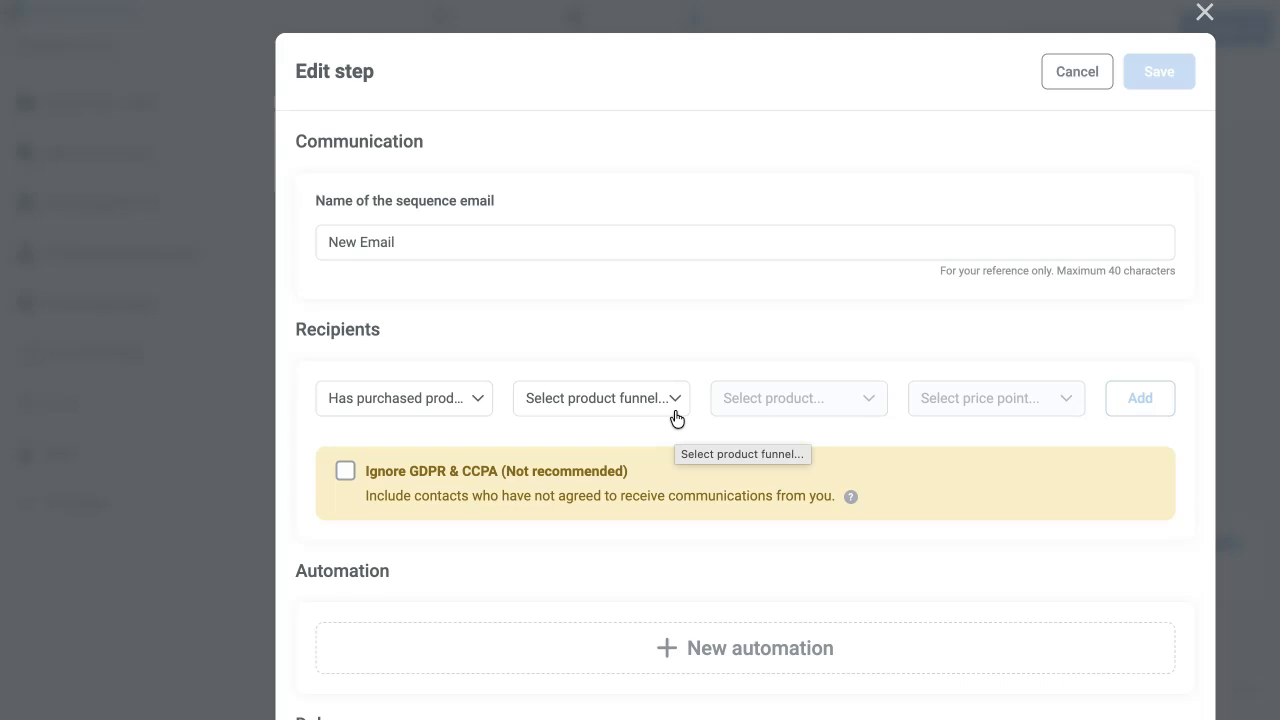
- Switch the recipient condition from Has purchased product back to Anyone reaching this step
{"action": "left_click", "coordinate": [450, 407]}
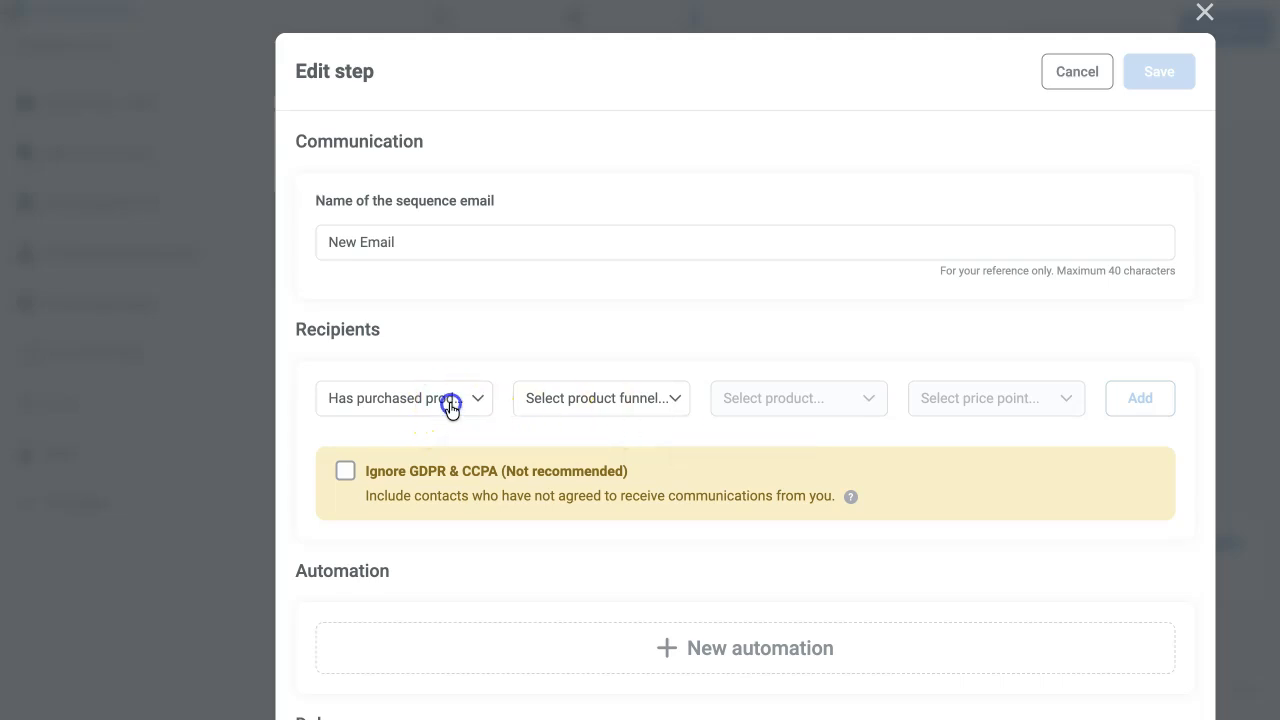
{"action": "scroll", "coordinate": [500, 505], "scroll_direction": "up", "scroll_amount": 5}
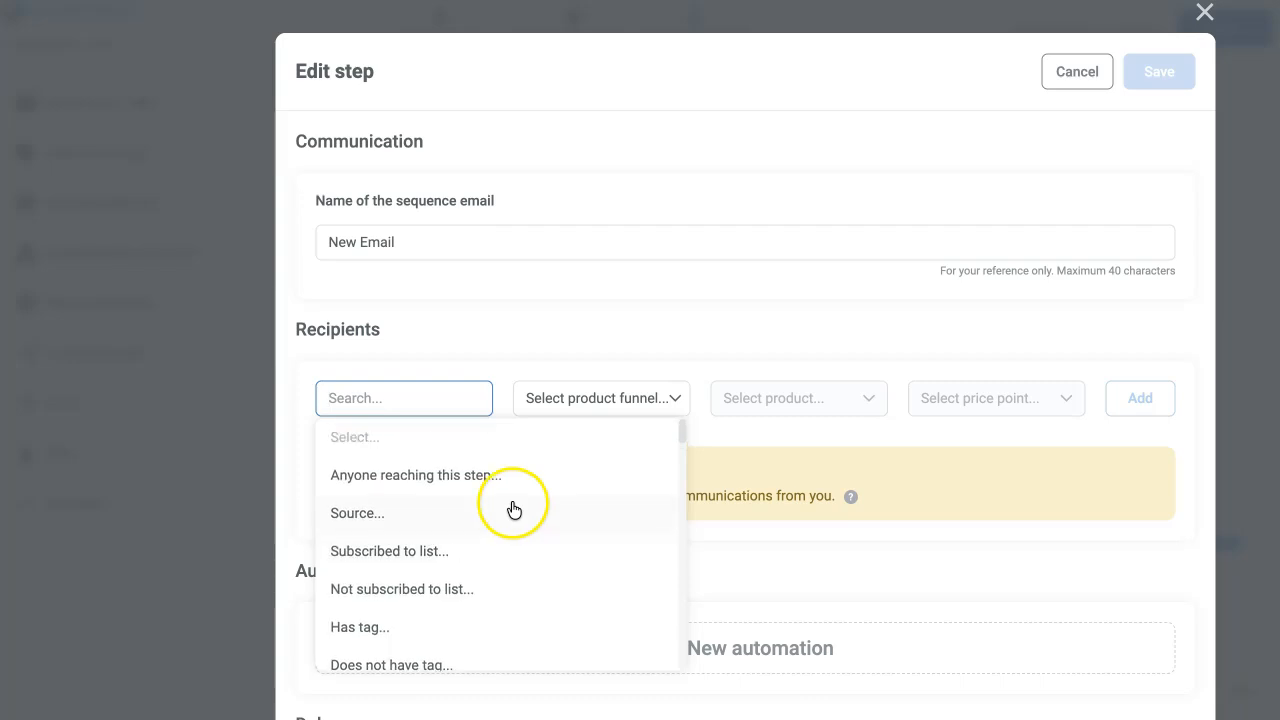
{"action": "left_click", "coordinate": [446, 478]}
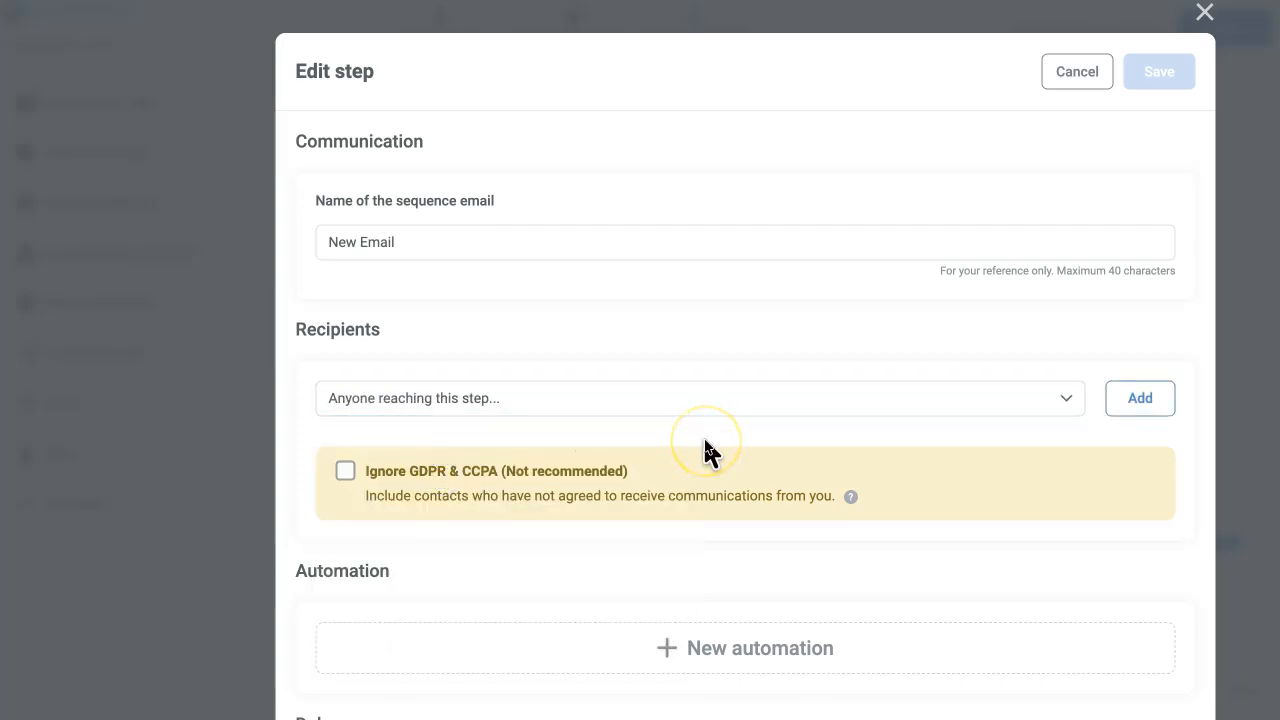
- Add Anyone reaching this step as the recipient condition of the New Email step
{"action": "left_click", "coordinate": [1130, 399]}
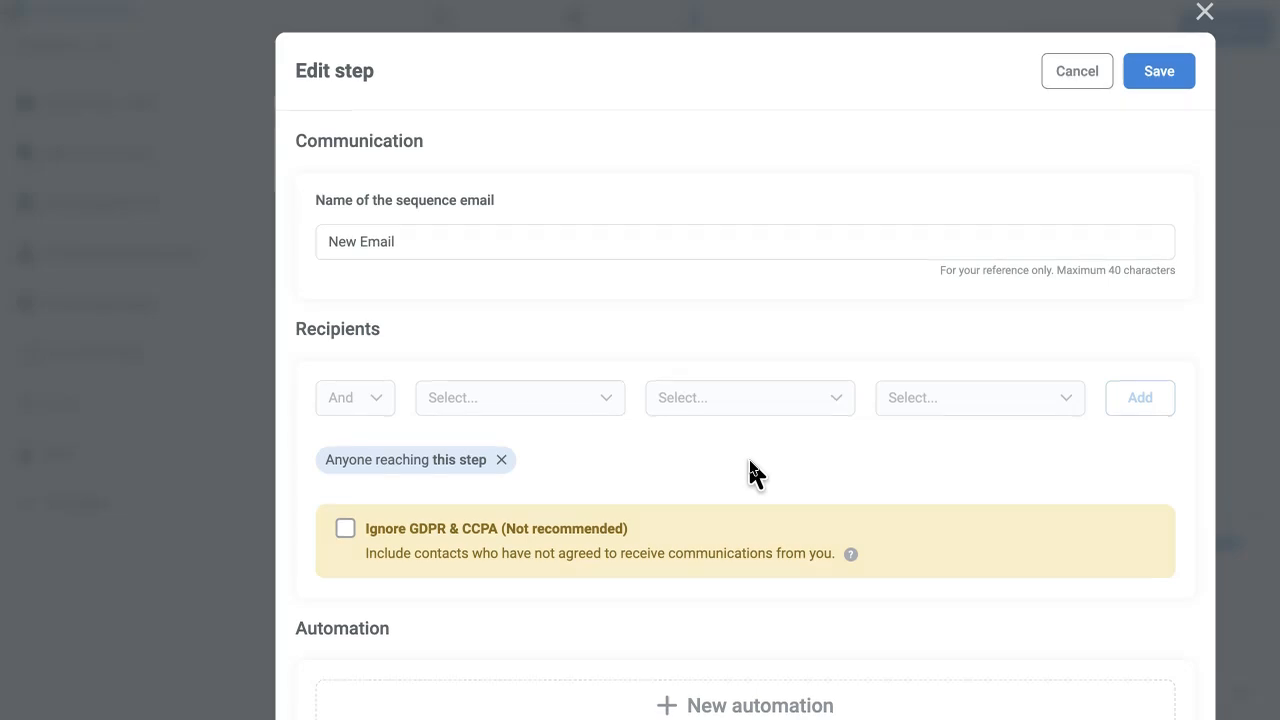
- Try out the Ignore GDPR & CCPA option under Recipients and leave it unchecked
{"action": "scroll", "coordinate": [750, 461], "scroll_direction": "down", "scroll_amount": 1}
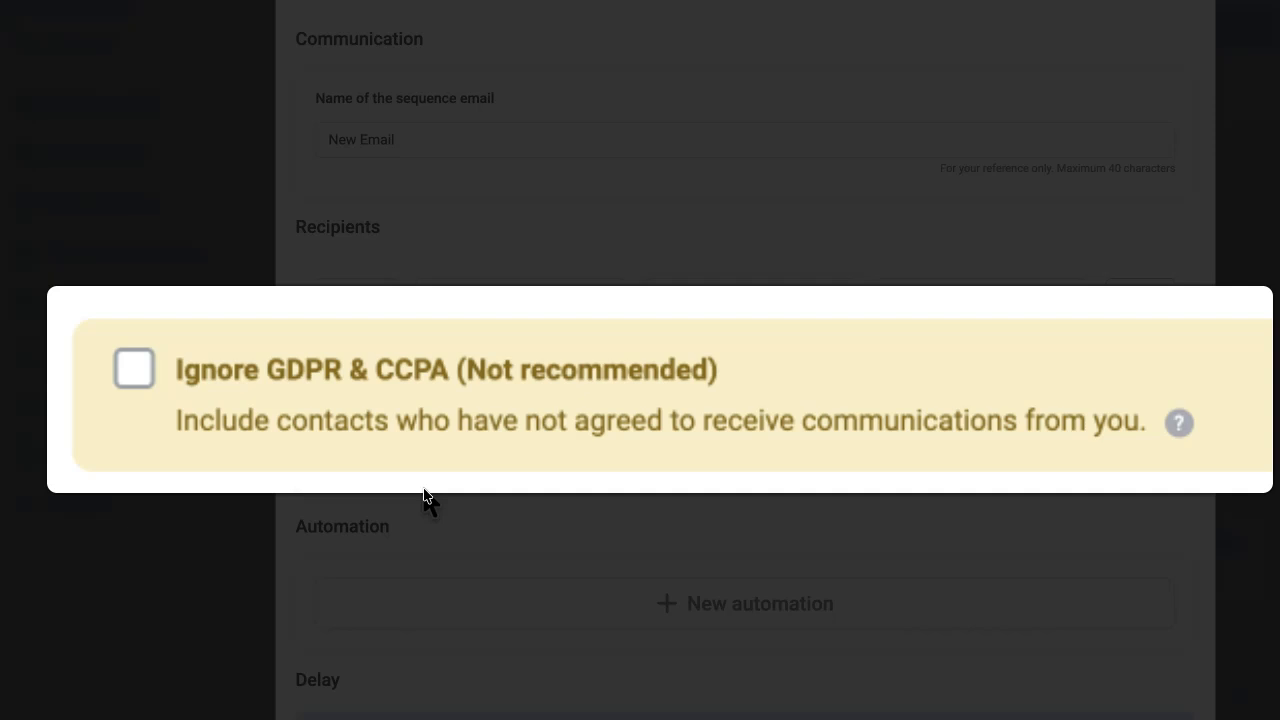
{"action": "left_click_drag", "start_coordinate": [450, 369], "coordinate": [783, 374]}
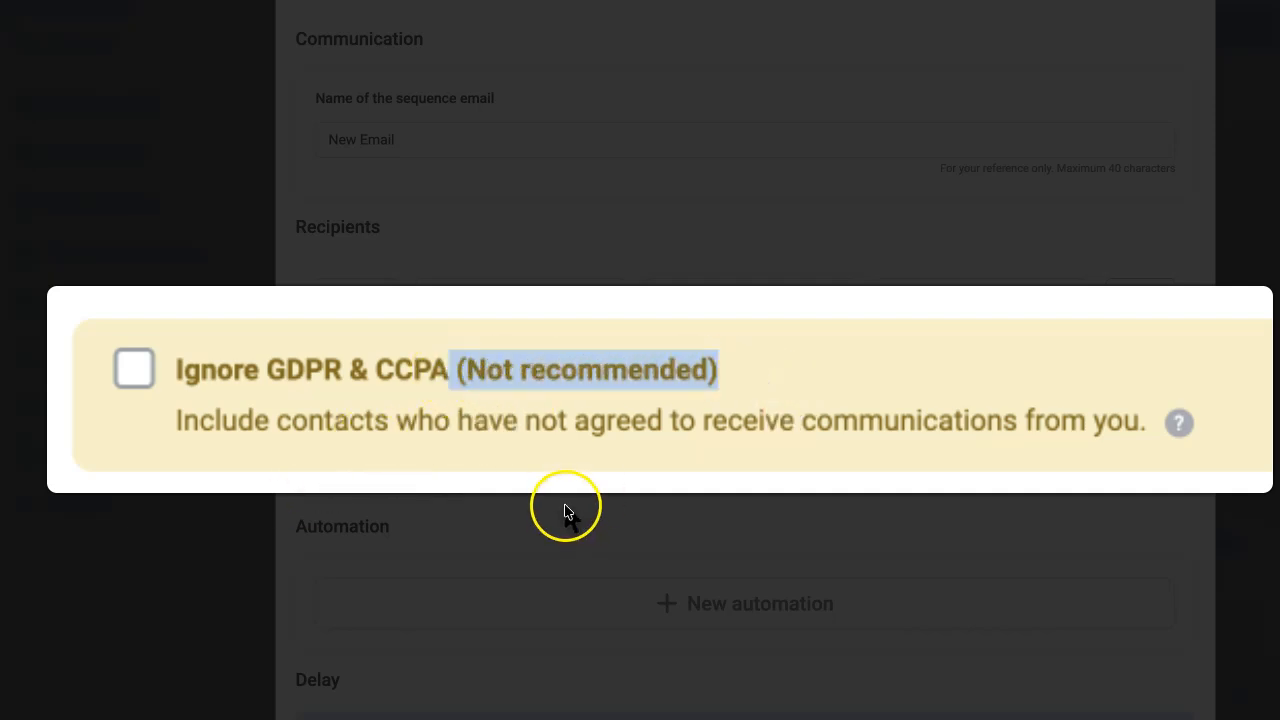
{"action": "left_click", "coordinate": [338, 473]}
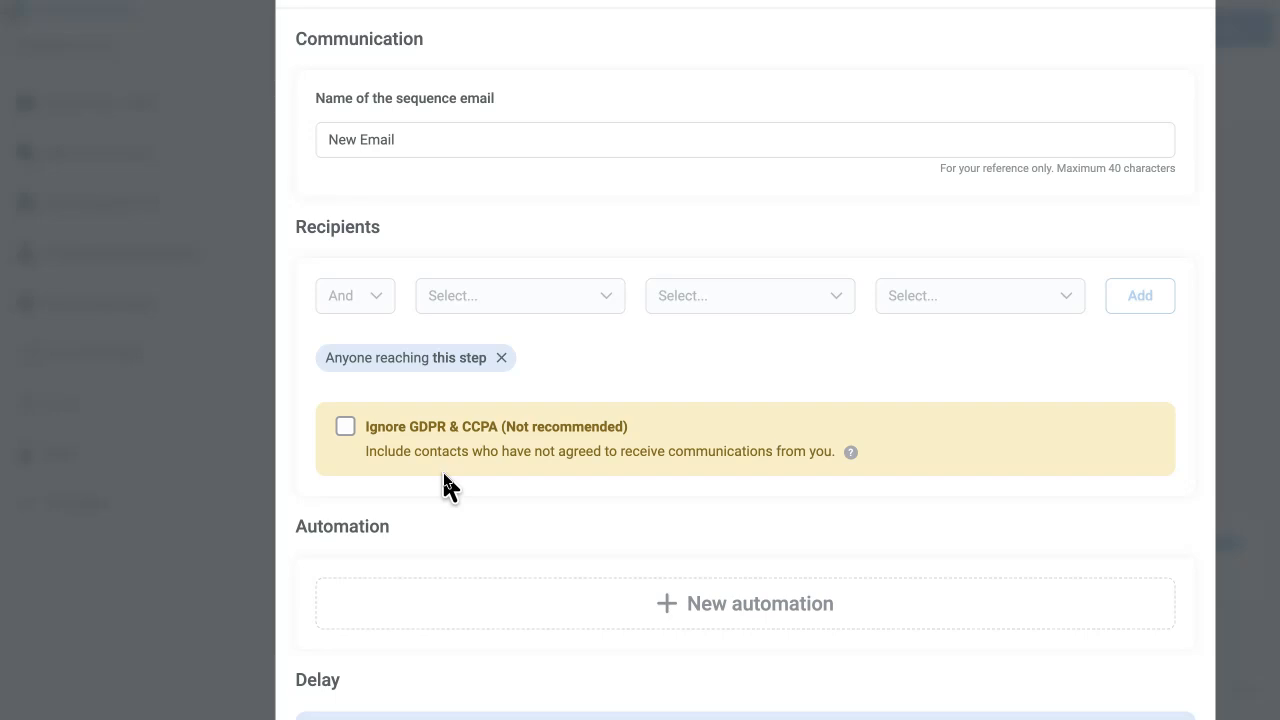
{"action": "left_click", "coordinate": [345, 427]}
{"action": "left_click", "coordinate": [344, 427]}
{"action": "left_click", "coordinate": [342, 428]}
{"action": "left_click", "coordinate": [341, 428]}
{"action": "left_click", "coordinate": [344, 432]}
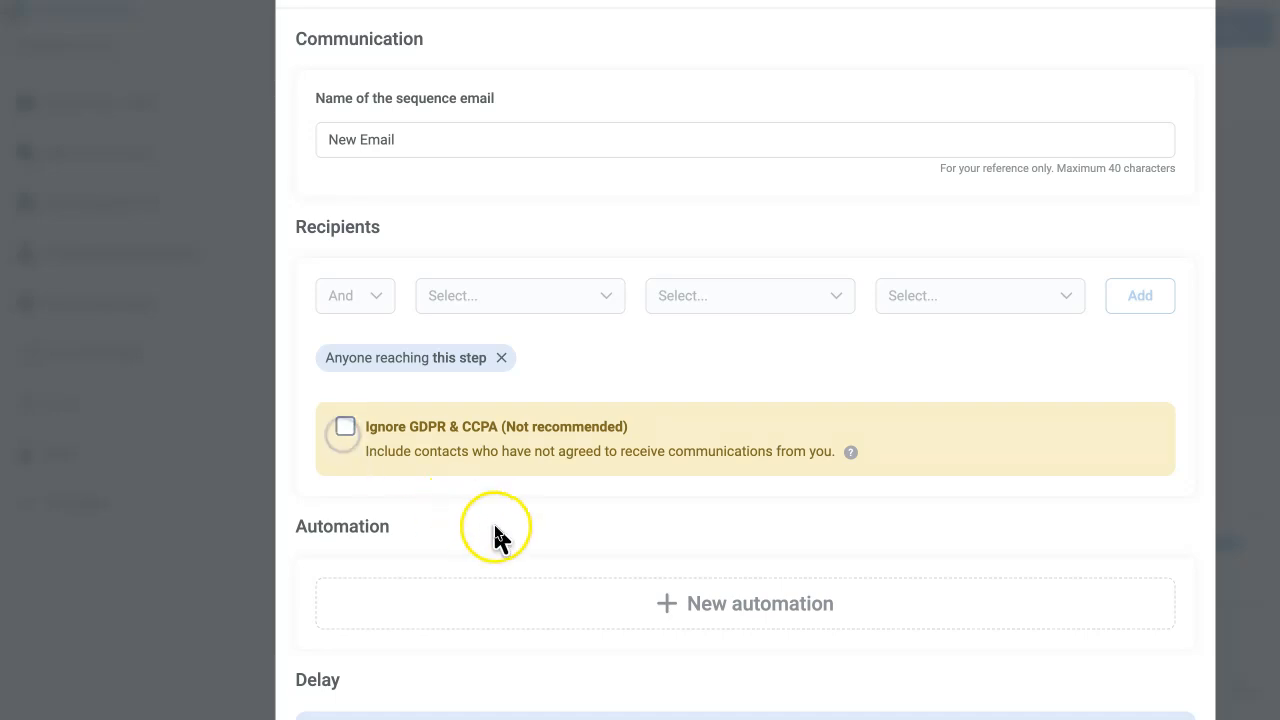
- Start a new automation for the email step and set its IF condition to Contact does not open this email
{"action": "scroll", "coordinate": [490, 522], "scroll_direction": "down", "scroll_amount": 2}
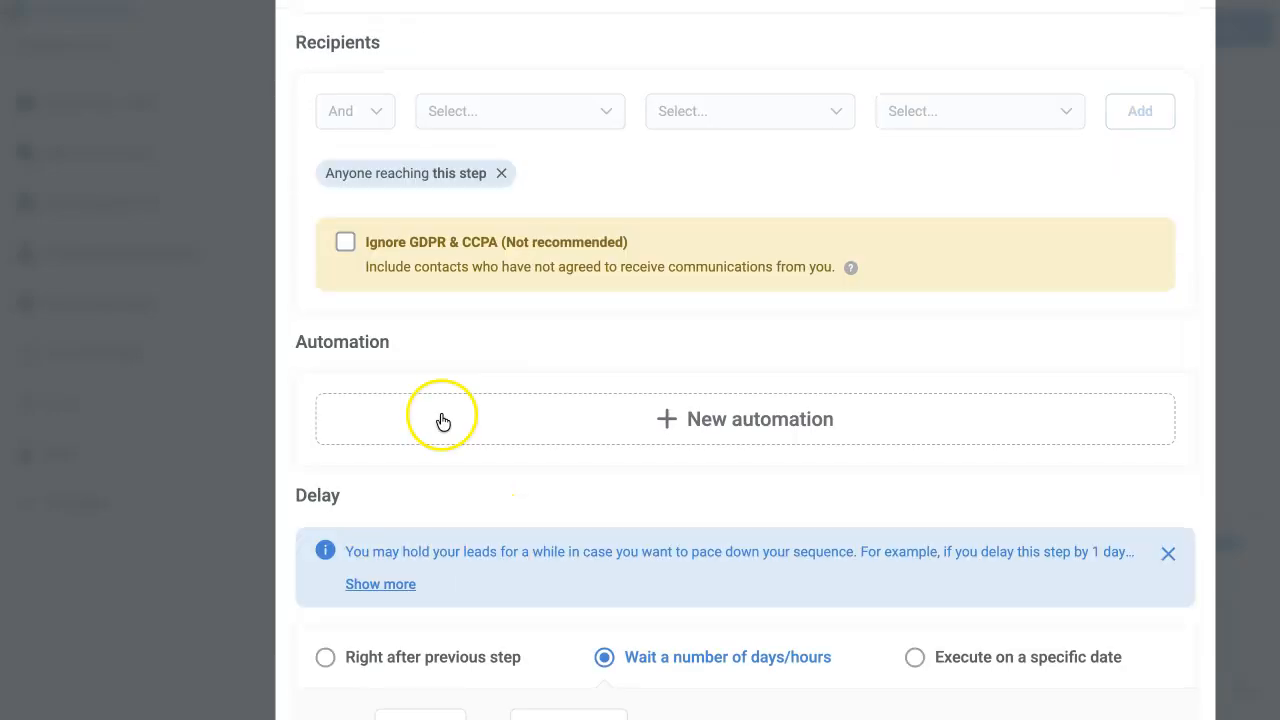
{"action": "left_click", "coordinate": [647, 418]}
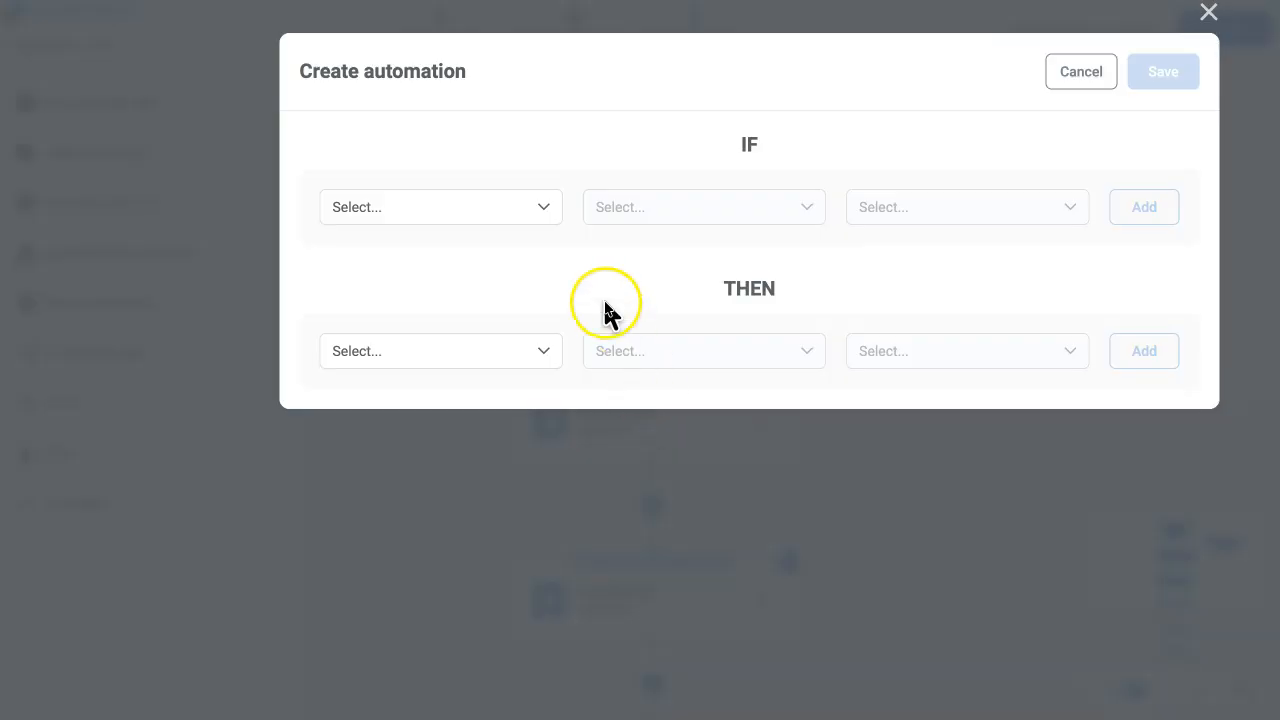
{"action": "left_click", "coordinate": [541, 210]}
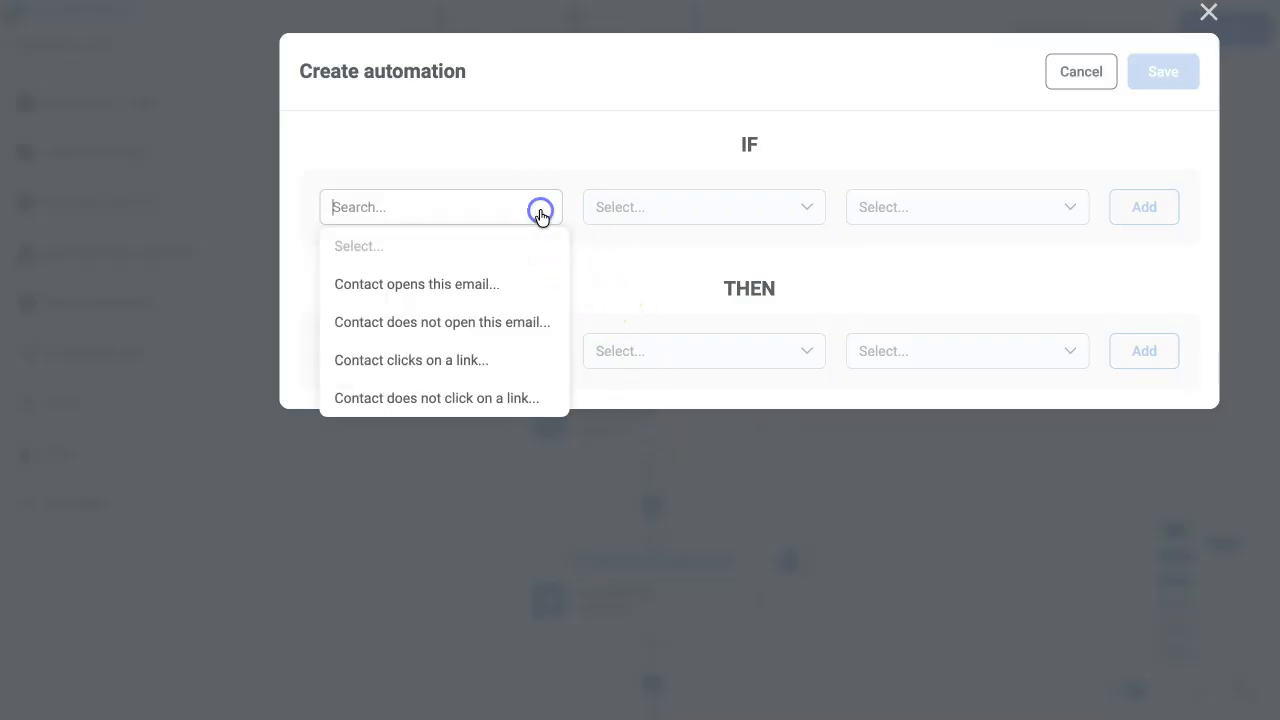
{"action": "left_click", "coordinate": [521, 287]}
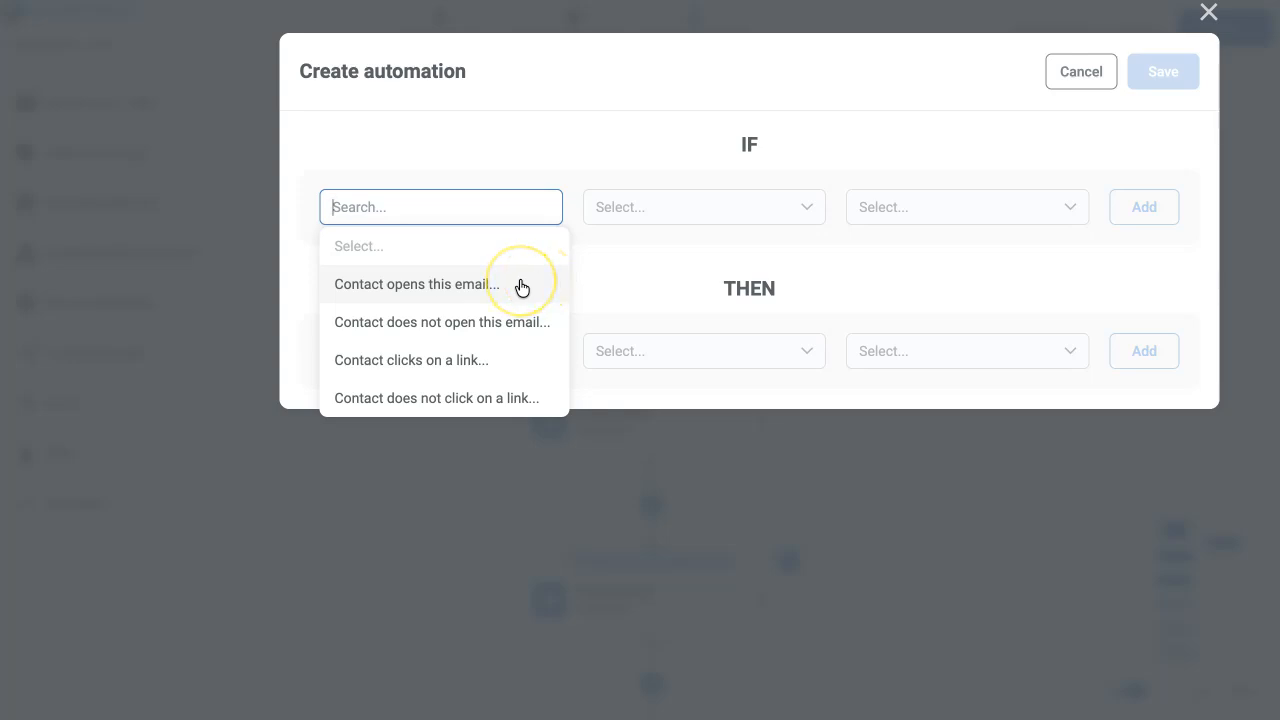
{"action": "left_click", "coordinate": [523, 322]}
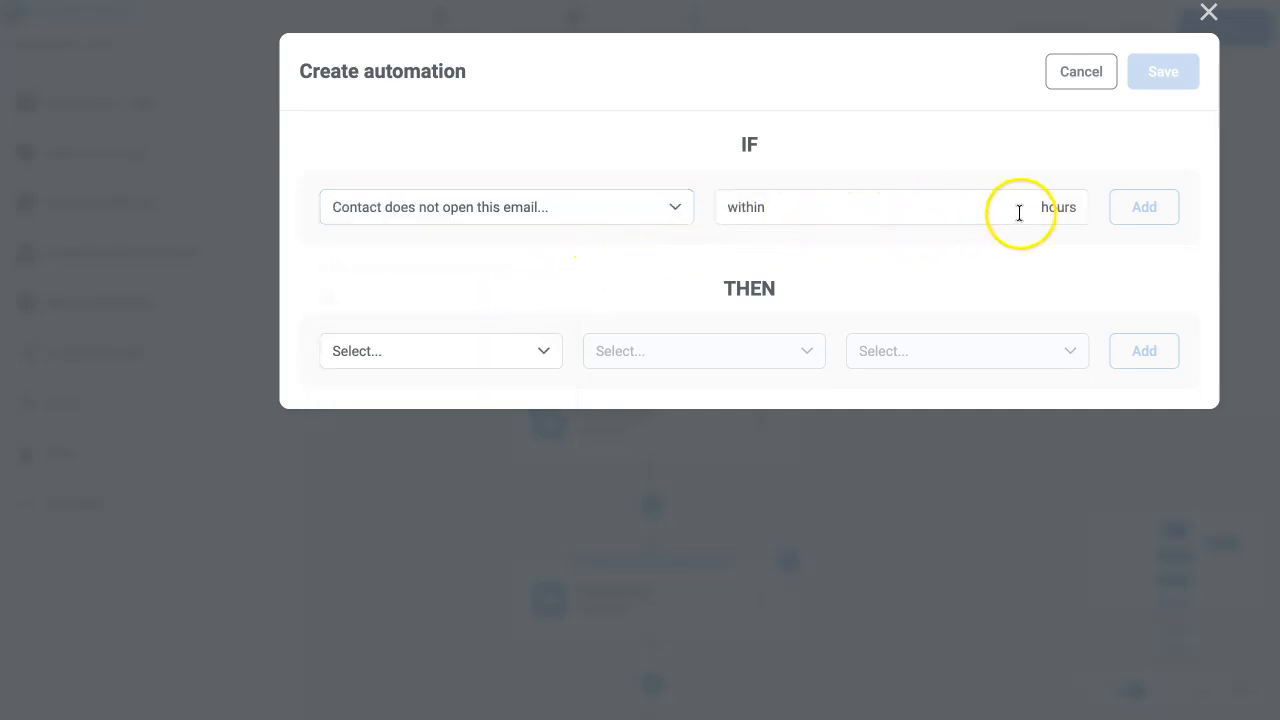
- Switch the IF condition to Contact clicks on a link and finally to Contact does not click on a link
{"action": "left_click", "coordinate": [672, 208]}
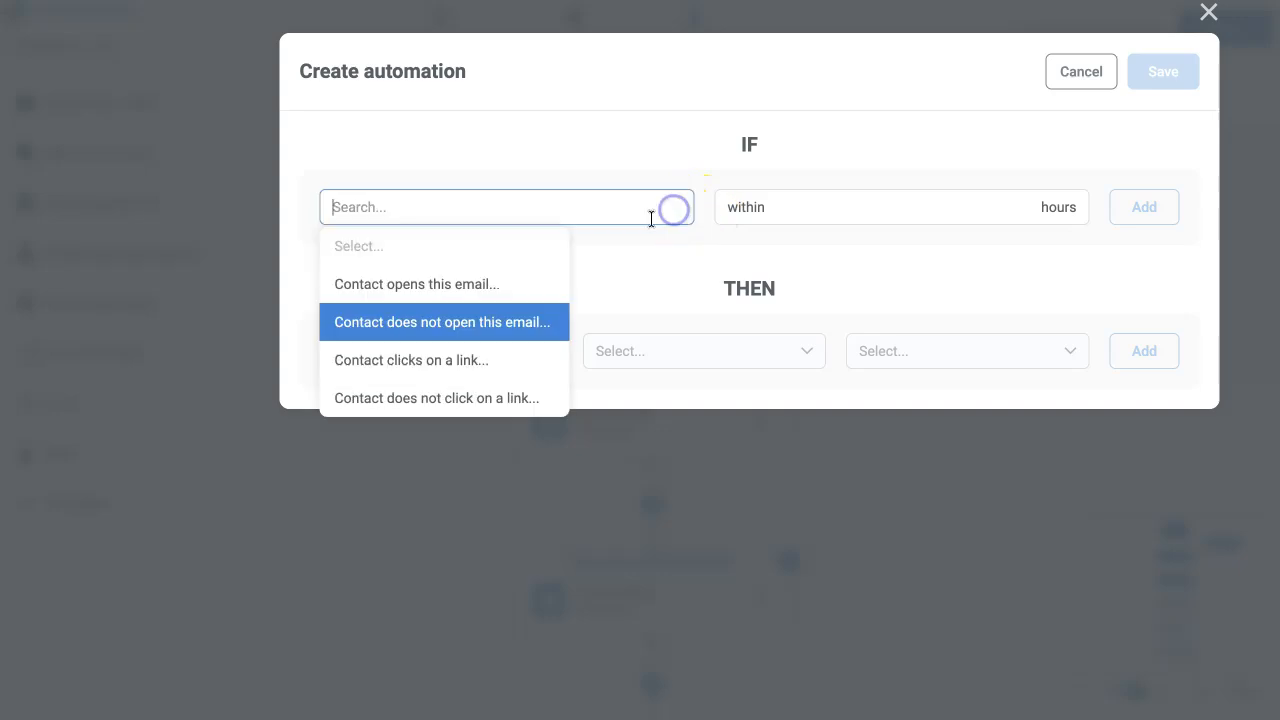
{"action": "left_click", "coordinate": [467, 372]}
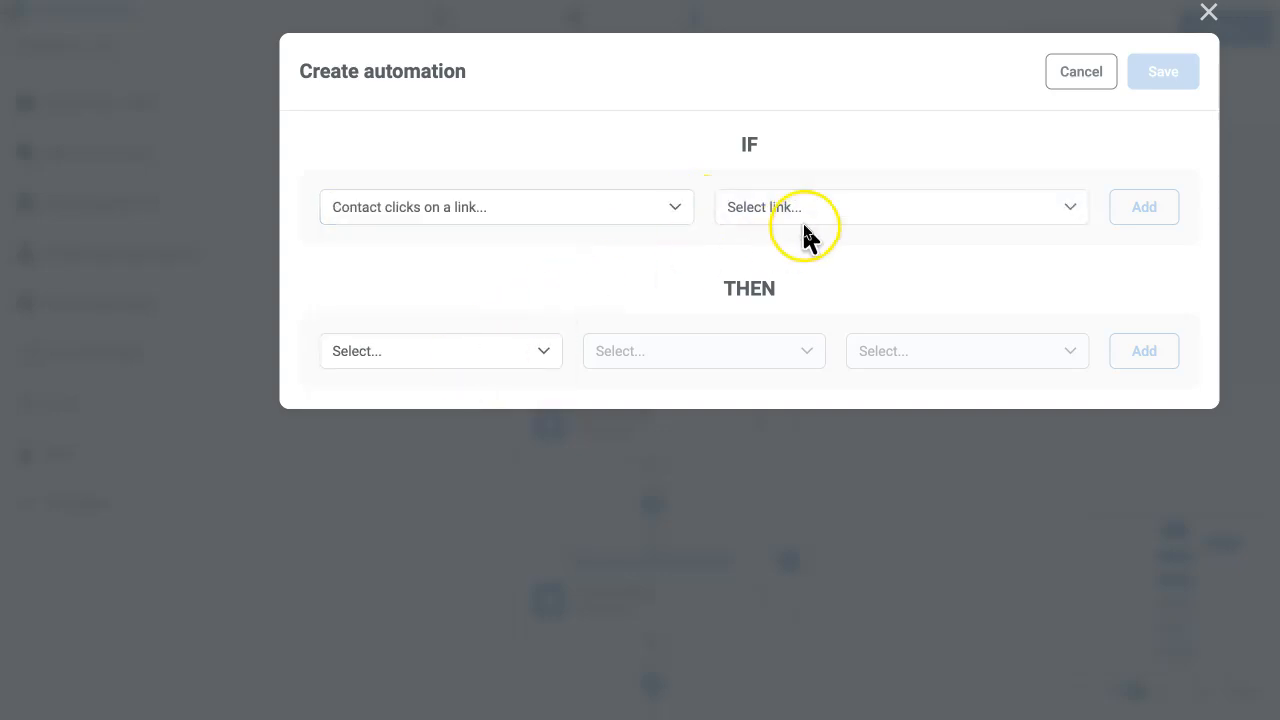
{"action": "left_click", "coordinate": [802, 221]}
{"action": "left_click", "coordinate": [637, 214]}
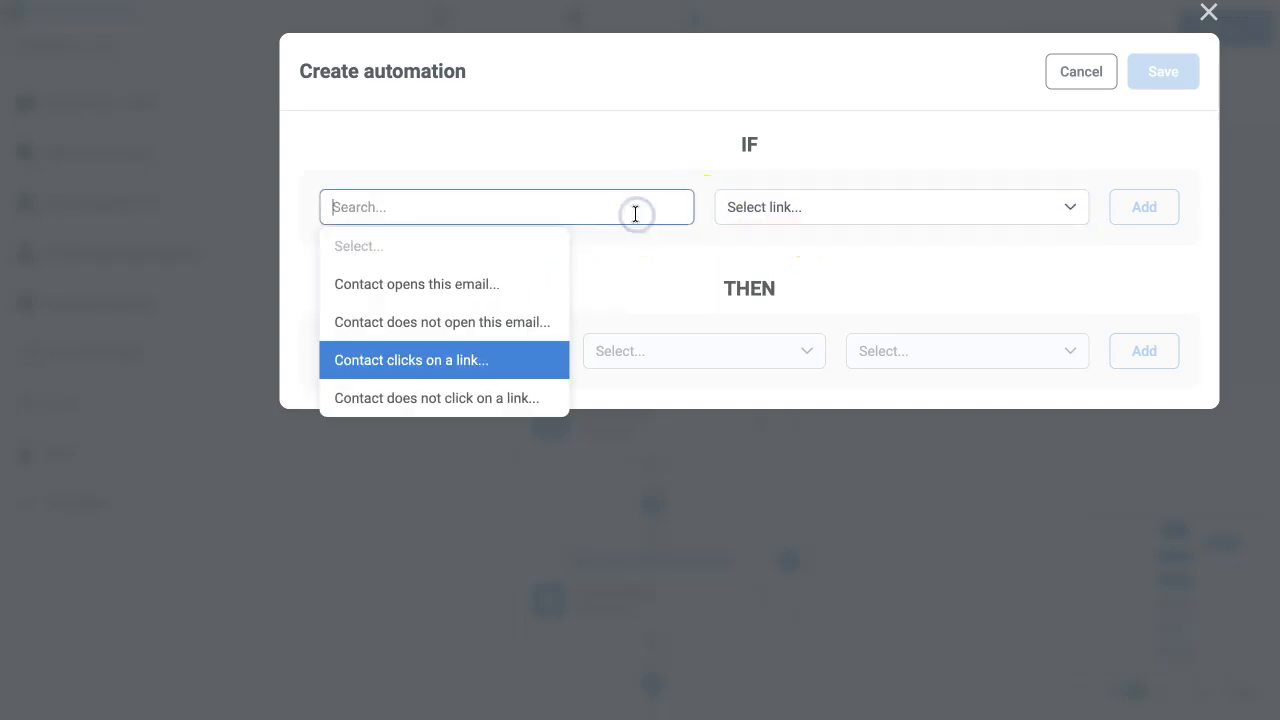
{"action": "left_click", "coordinate": [514, 399]}
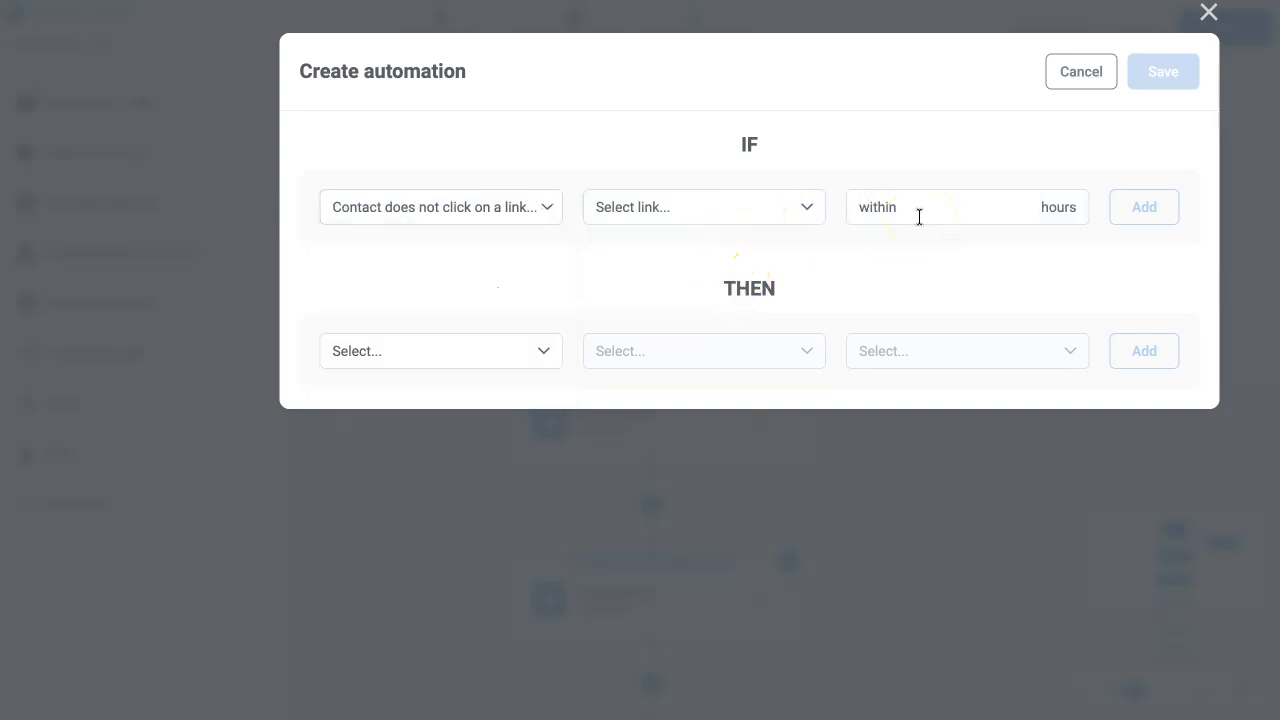
- Examine the list of THEN actions available for the automation
{"action": "left_click", "coordinate": [508, 352]}
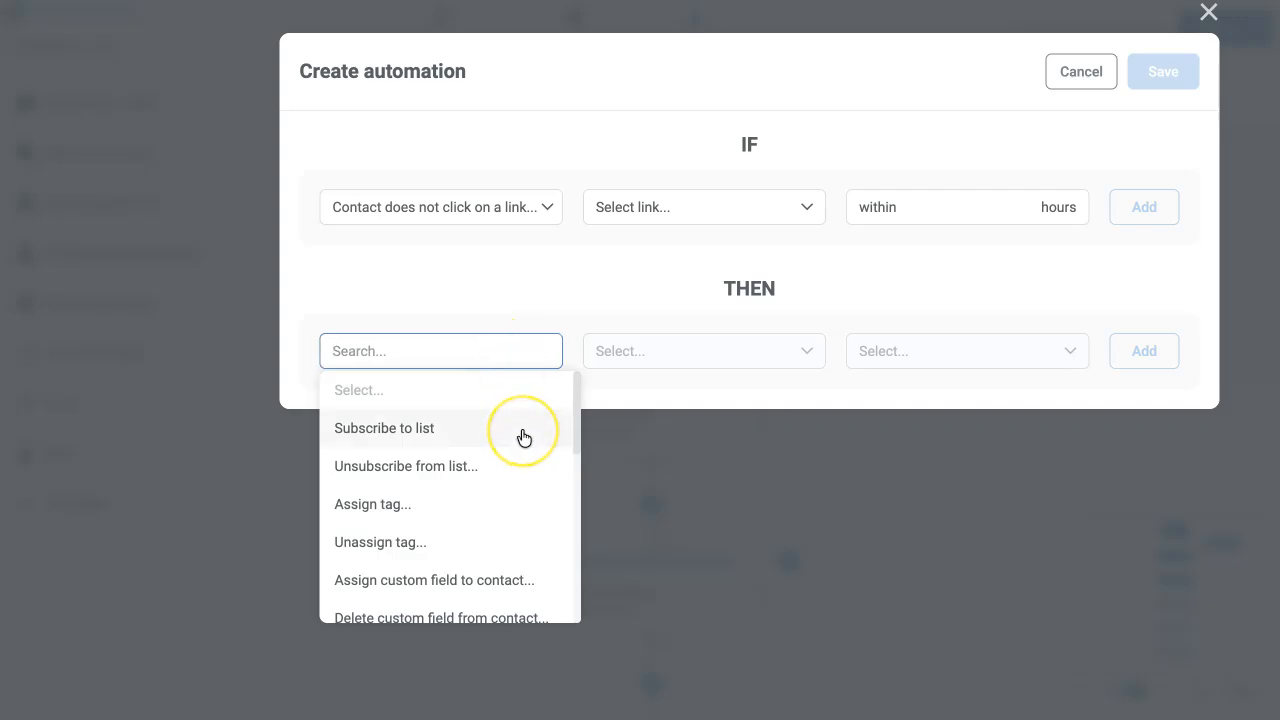
{"action": "scroll", "coordinate": [524, 438], "scroll_direction": "down", "scroll_amount": 1}
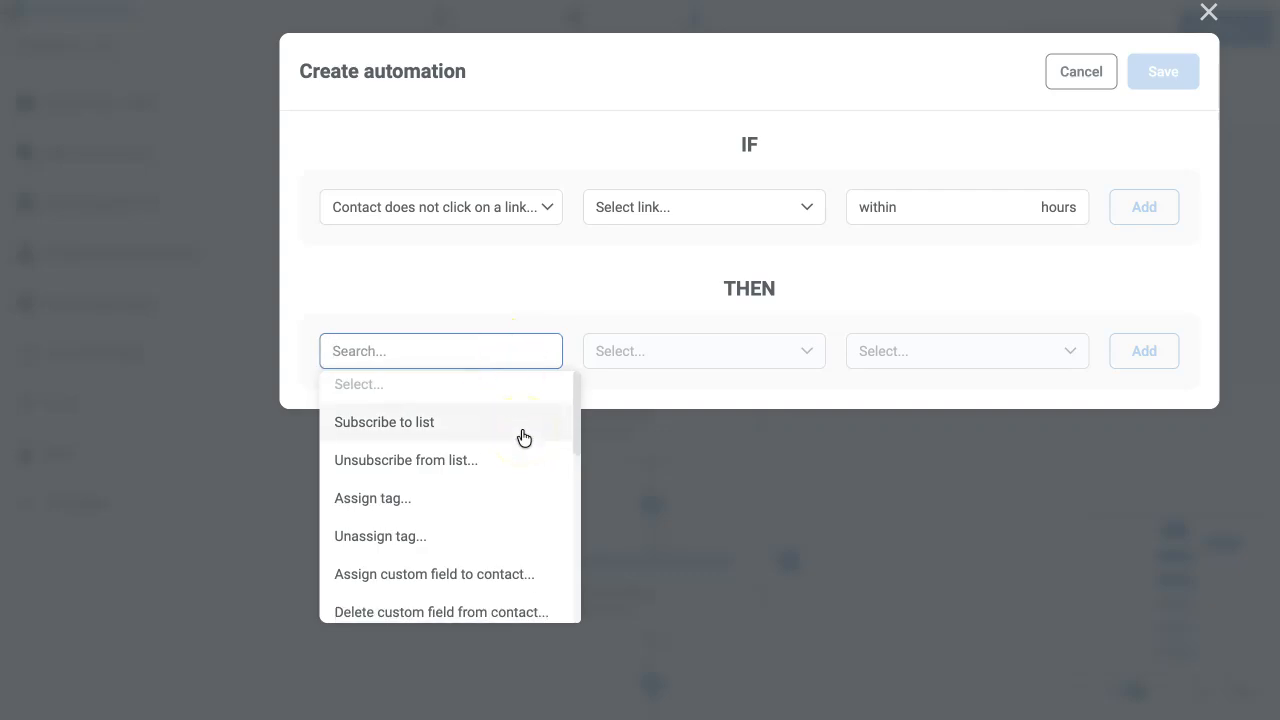
{"action": "scroll", "coordinate": [524, 438], "scroll_direction": "down", "scroll_amount": 2}
{"action": "scroll", "coordinate": [524, 438], "scroll_direction": "down", "scroll_amount": 3}
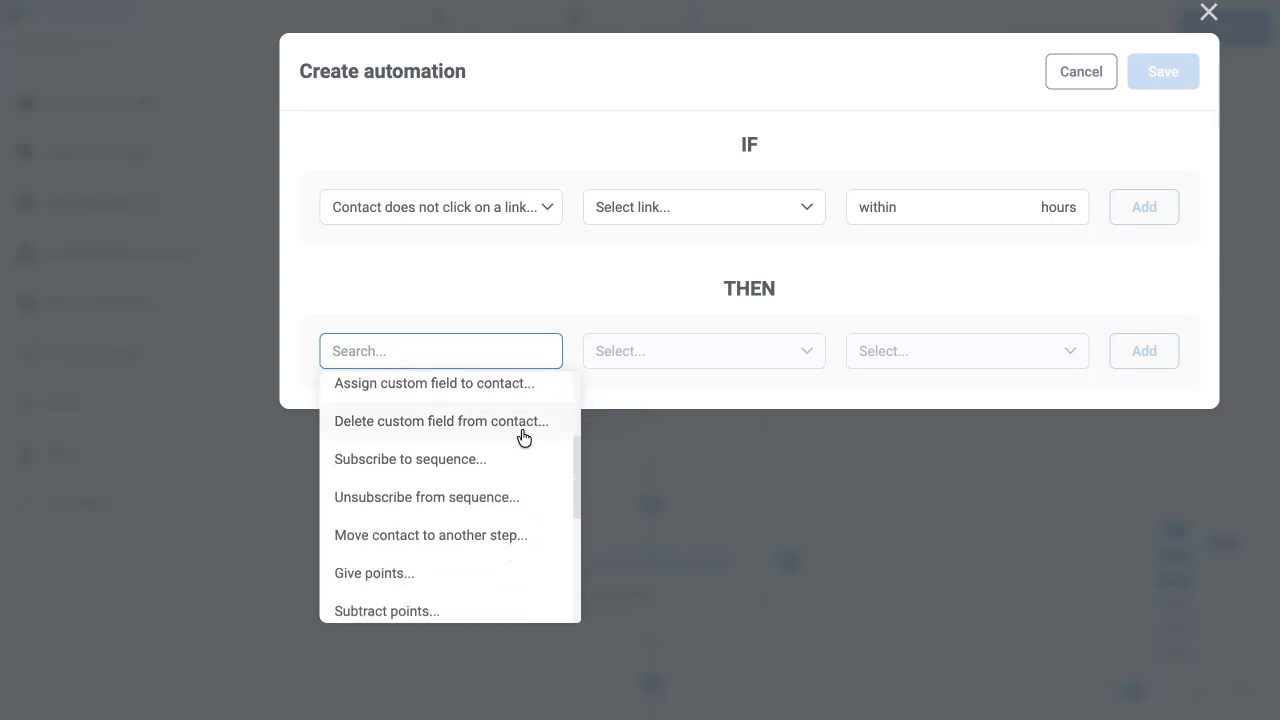
{"action": "scroll", "coordinate": [524, 438], "scroll_direction": "down", "scroll_amount": 3}
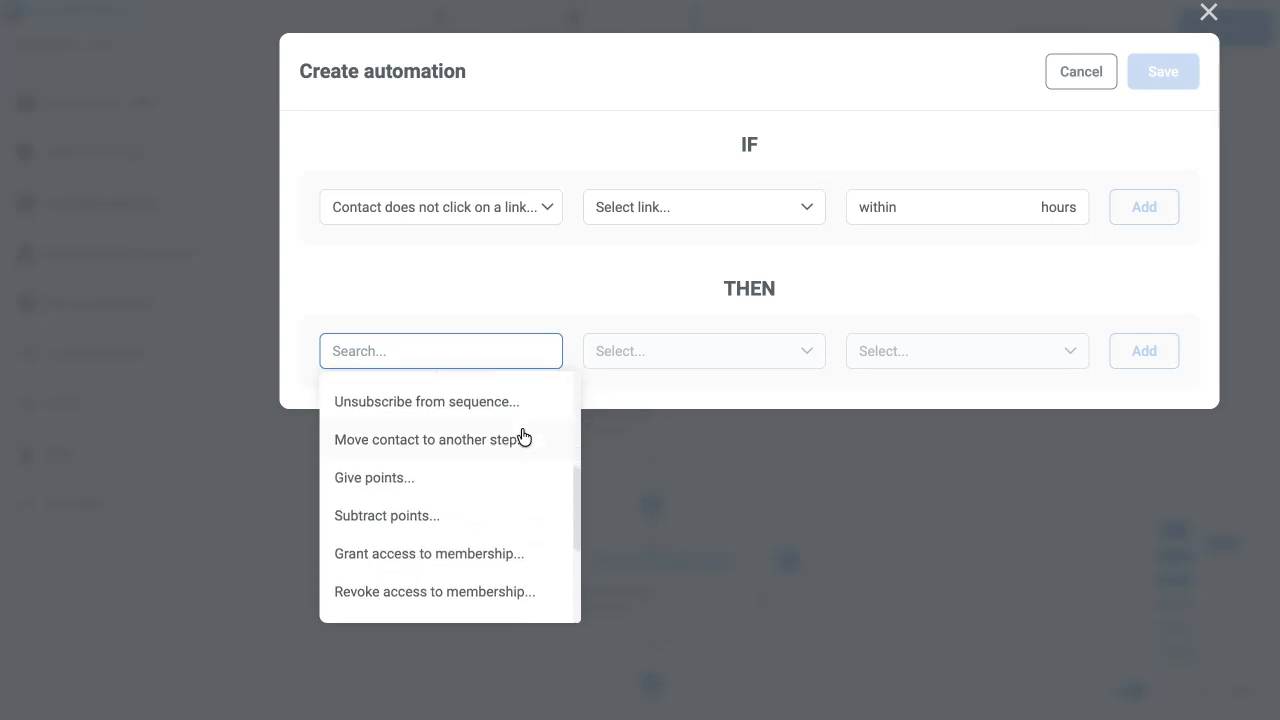
{"action": "scroll", "coordinate": [524, 438], "scroll_direction": "down", "scroll_amount": 3}
{"action": "scroll", "coordinate": [524, 438], "scroll_direction": "down", "scroll_amount": 3}
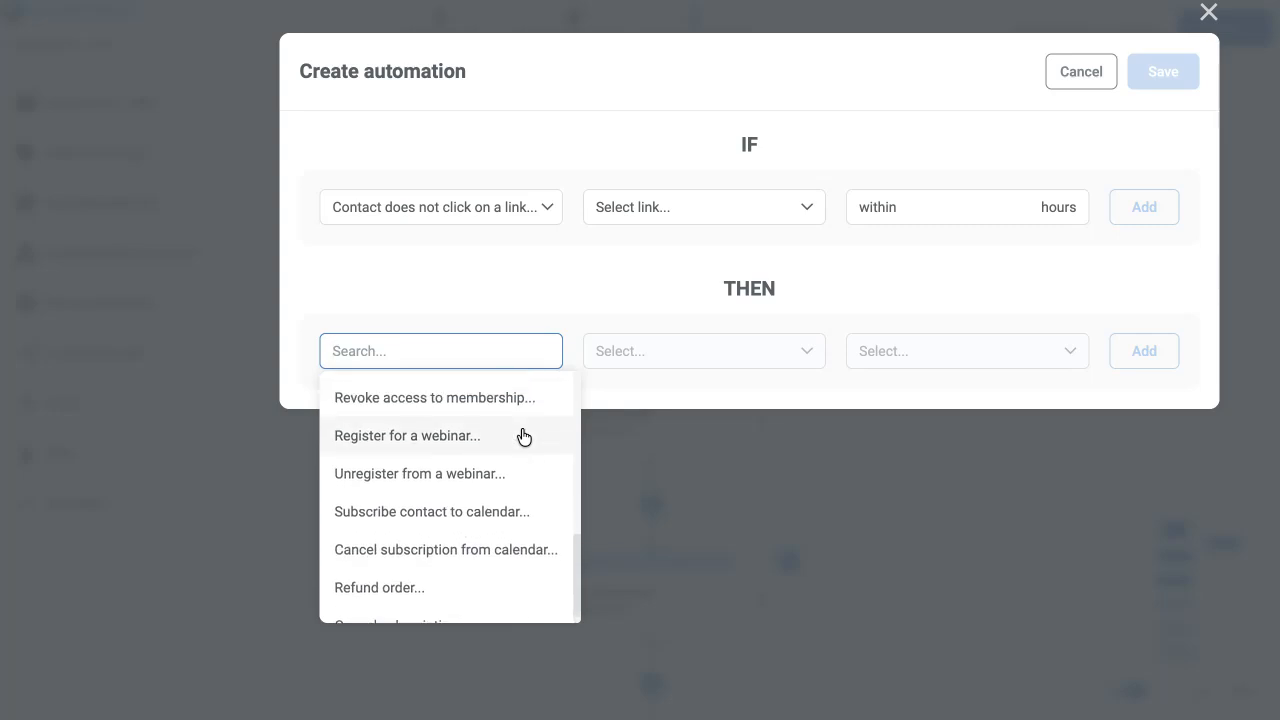
{"action": "scroll", "coordinate": [524, 438], "scroll_direction": "up", "scroll_amount": 10}
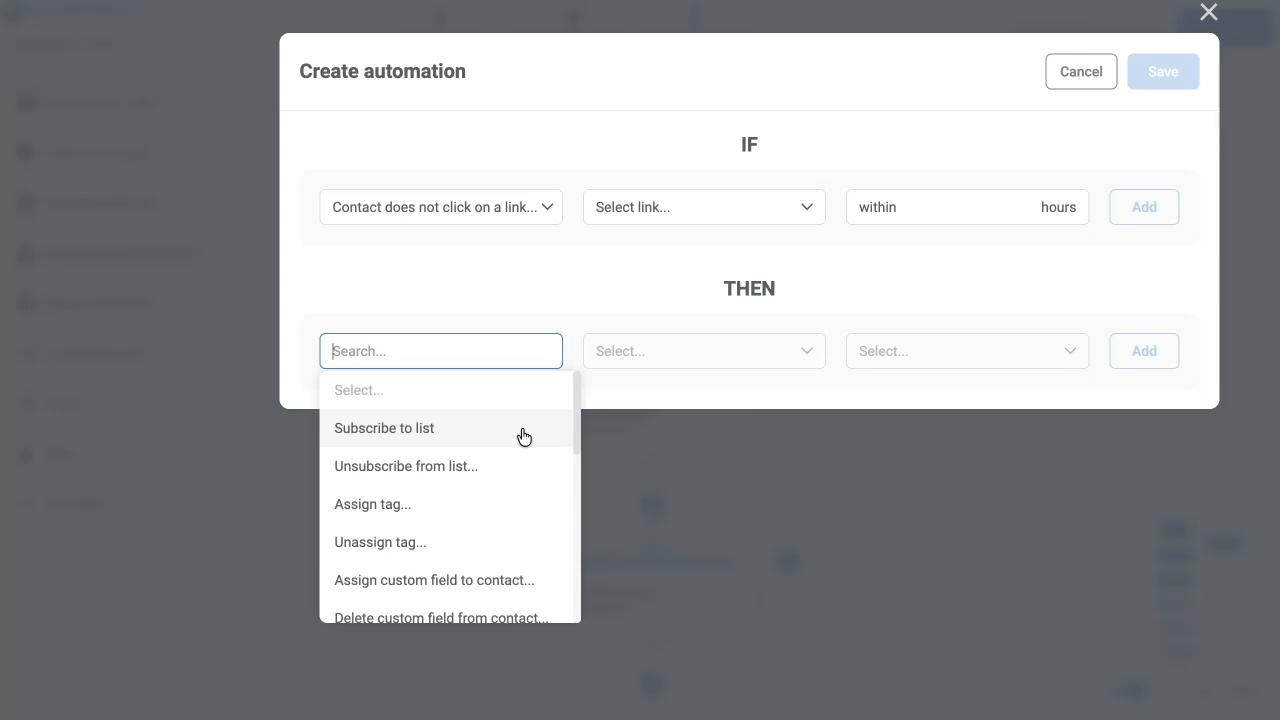
- Go through the THEN actions again, from list and tag actions down to Cancel subscription, and discard the unsaved automation
{"action": "left_click", "coordinate": [445, 442]}
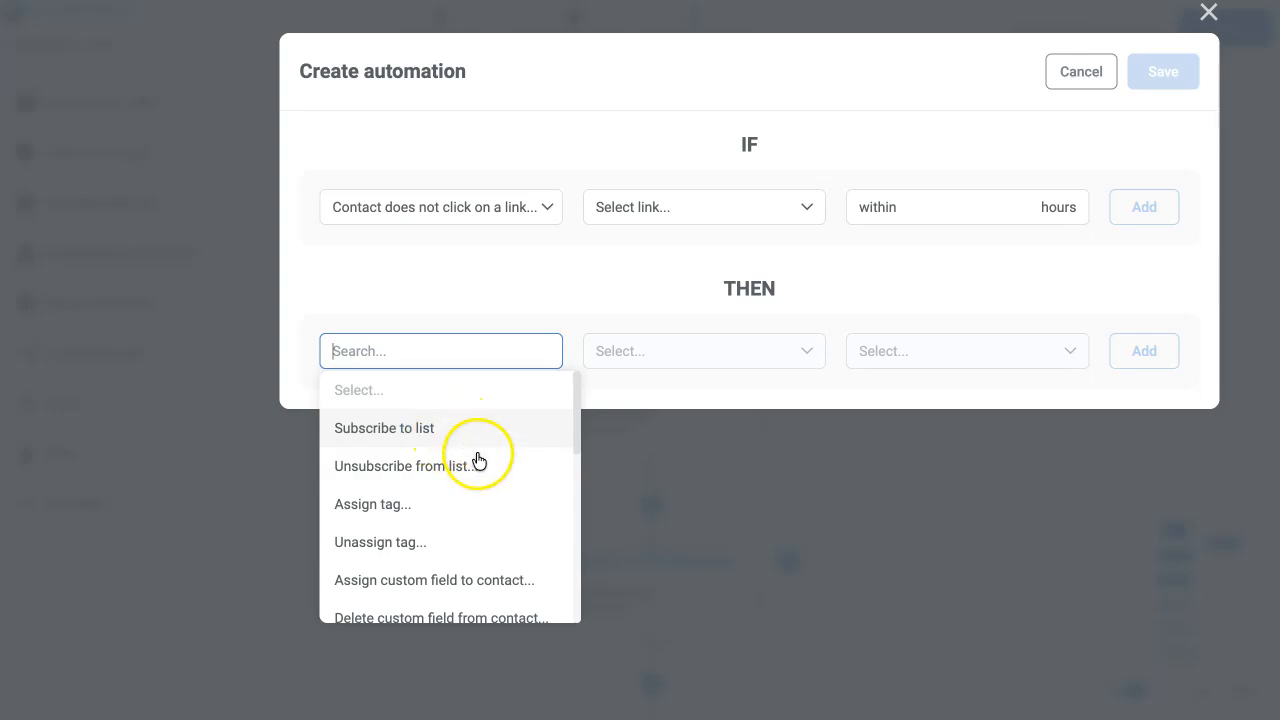
{"action": "scroll", "coordinate": [440, 480], "scroll_direction": "down", "scroll_amount": 1}
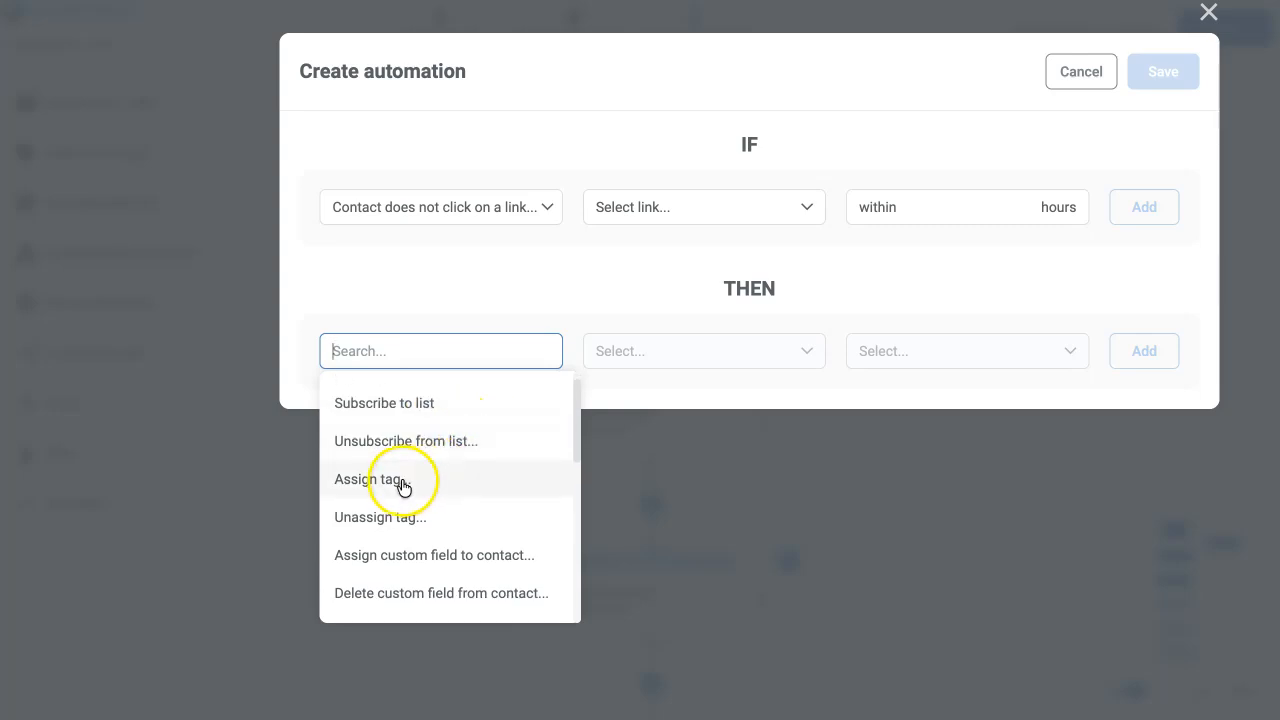
{"action": "scroll", "coordinate": [499, 486], "scroll_direction": "down", "scroll_amount": 2}
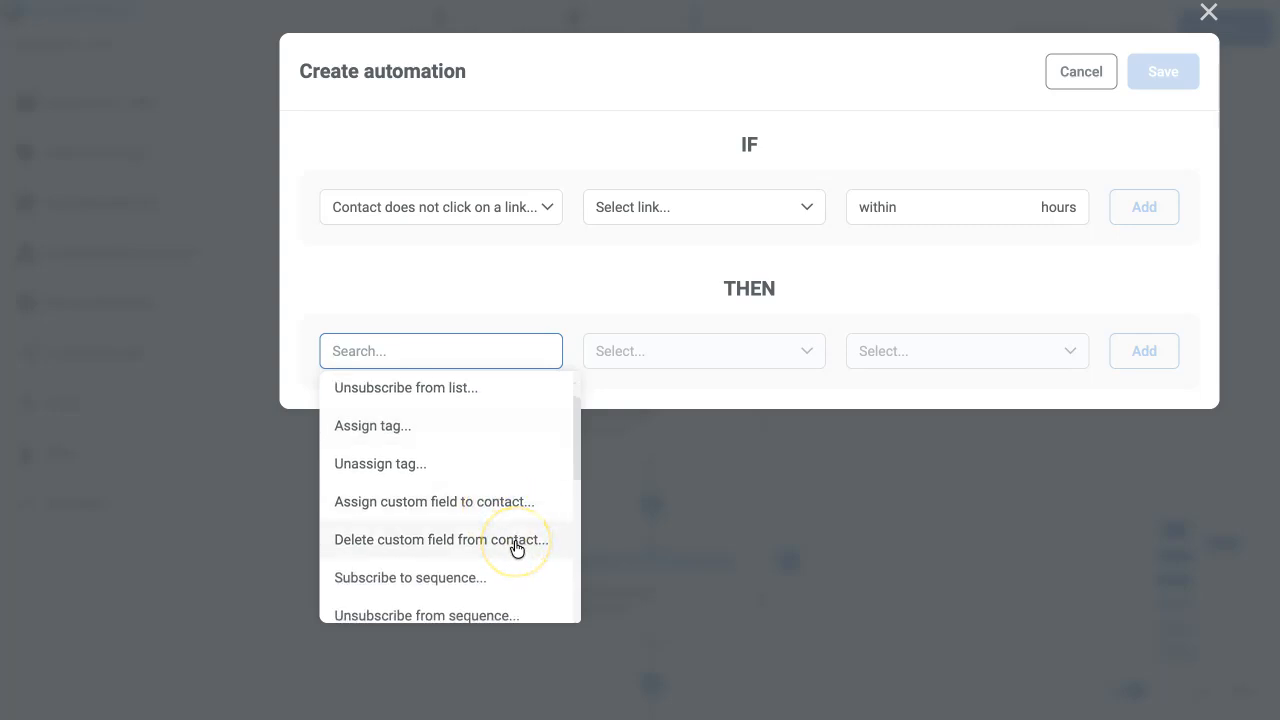
{"action": "scroll", "coordinate": [516, 548], "scroll_direction": "down", "scroll_amount": 3}
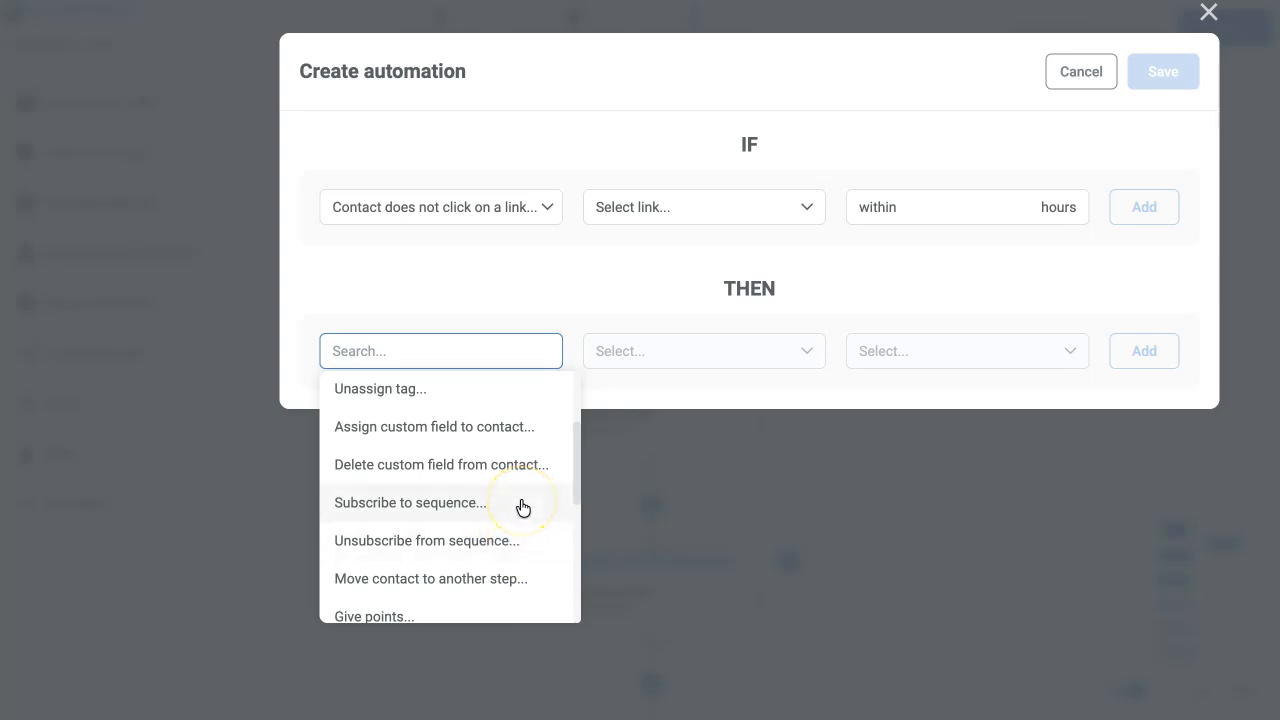
{"action": "scroll", "coordinate": [522, 508], "scroll_direction": "down", "scroll_amount": 4}
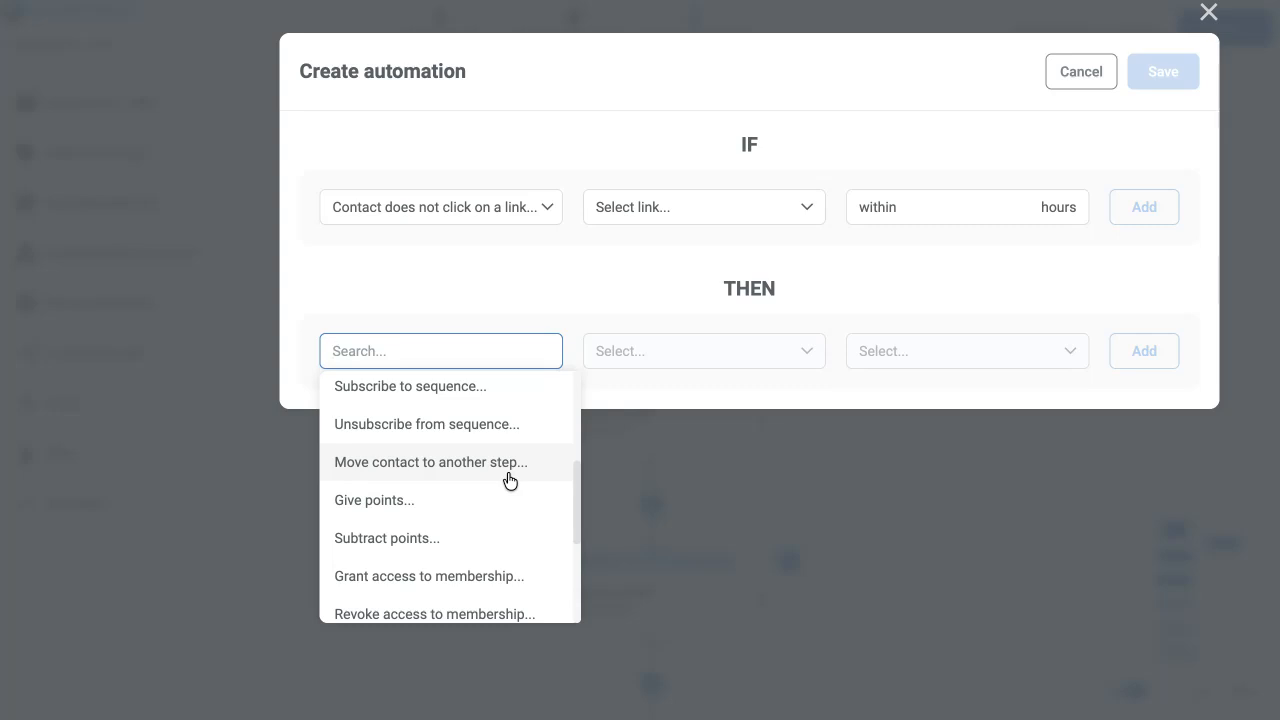
{"action": "left_click", "coordinate": [455, 502]}
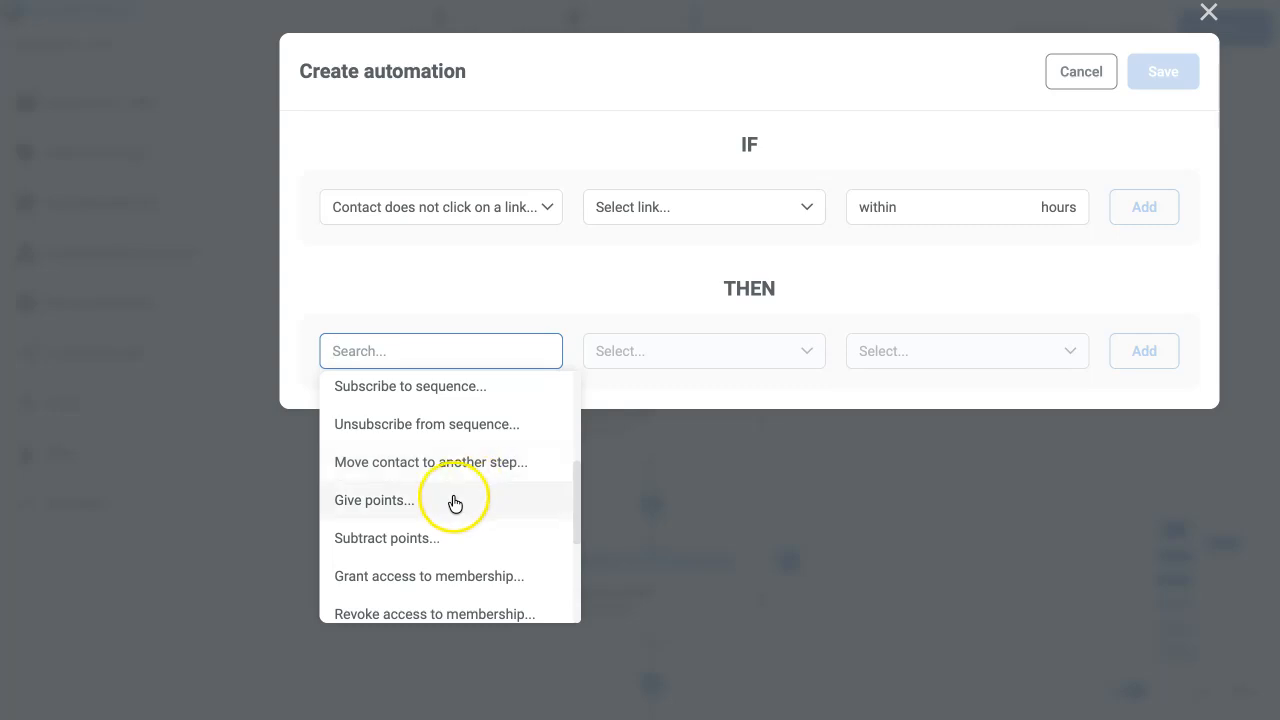
{"action": "scroll", "coordinate": [466, 526], "scroll_direction": "down", "scroll_amount": 3}
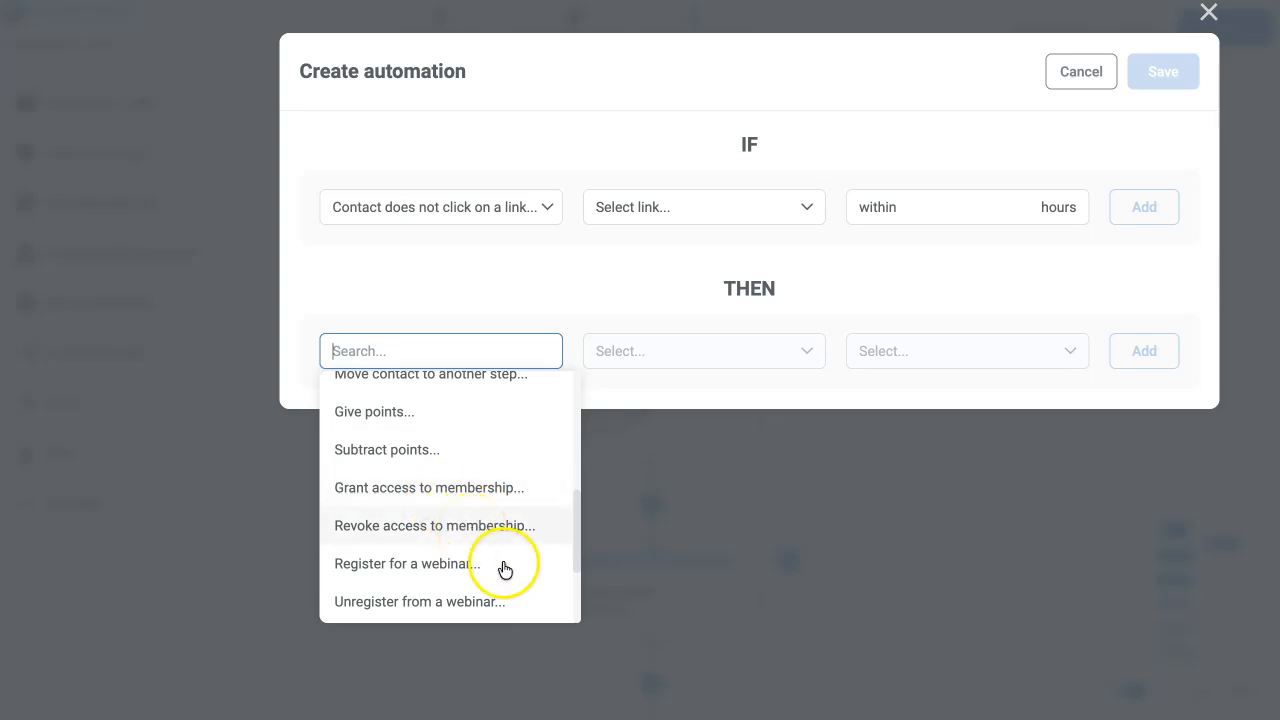
{"action": "scroll", "coordinate": [500, 568], "scroll_direction": "down", "scroll_amount": 1}
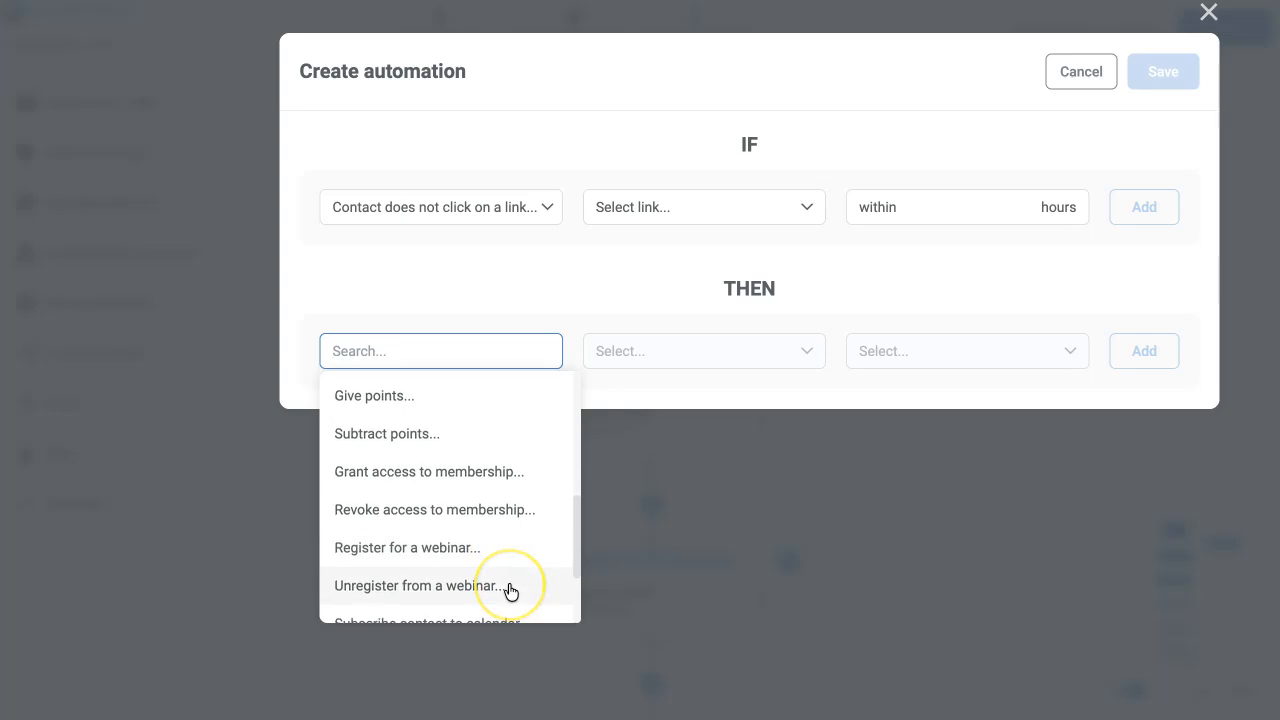
{"action": "scroll", "coordinate": [510, 585], "scroll_direction": "down", "scroll_amount": 2}
{"action": "scroll", "coordinate": [510, 583], "scroll_direction": "down", "scroll_amount": 1}
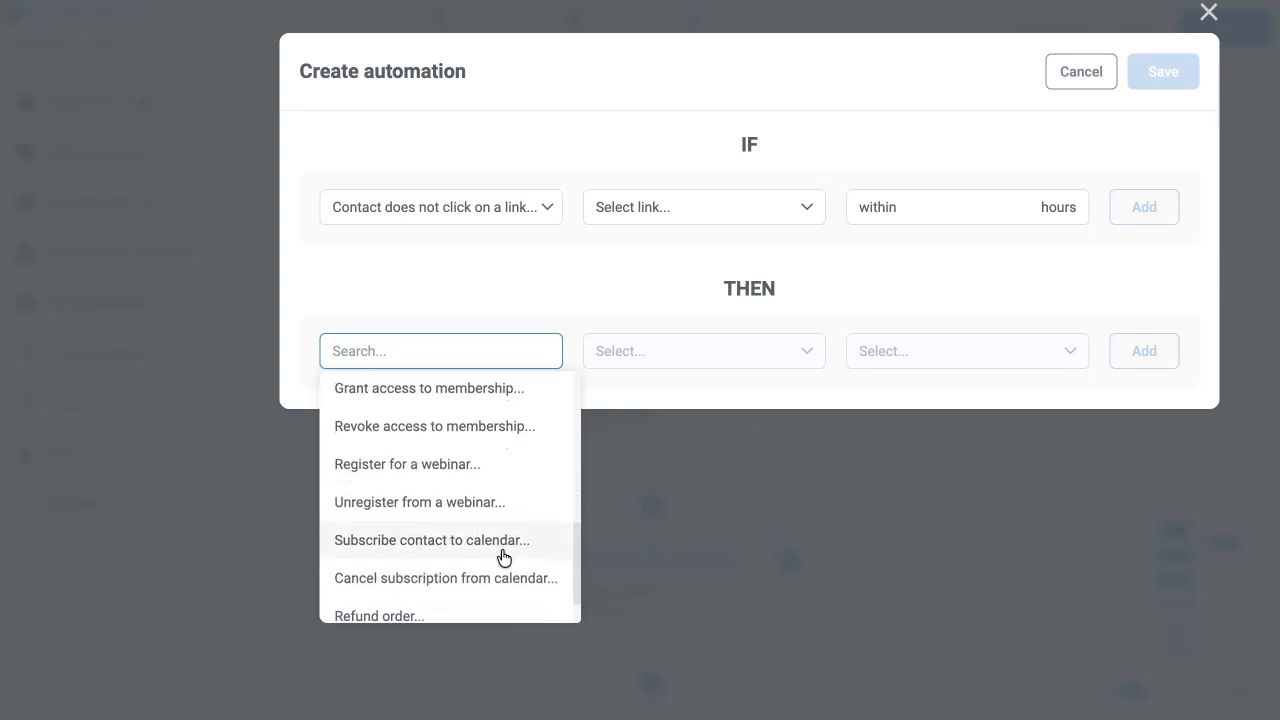
{"action": "scroll", "coordinate": [520, 575], "scroll_direction": "down", "scroll_amount": 2}
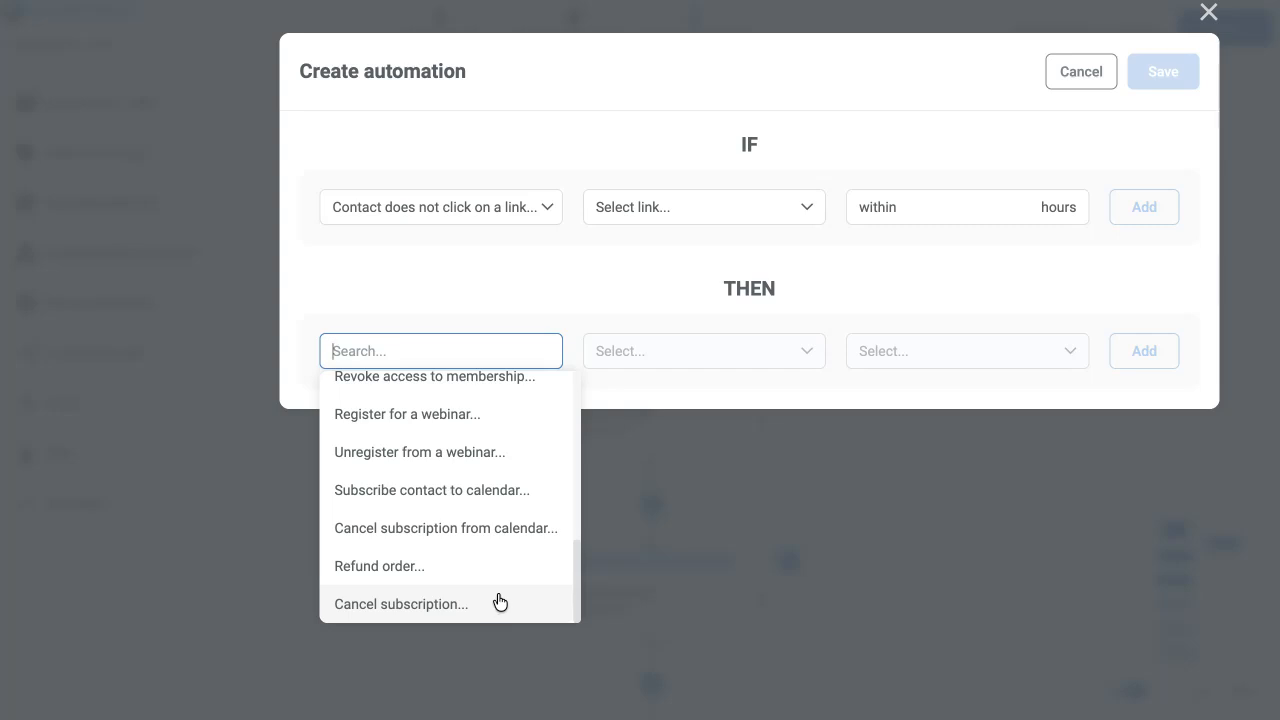
{"action": "scroll", "coordinate": [500, 603], "scroll_direction": "up", "scroll_amount": 1}
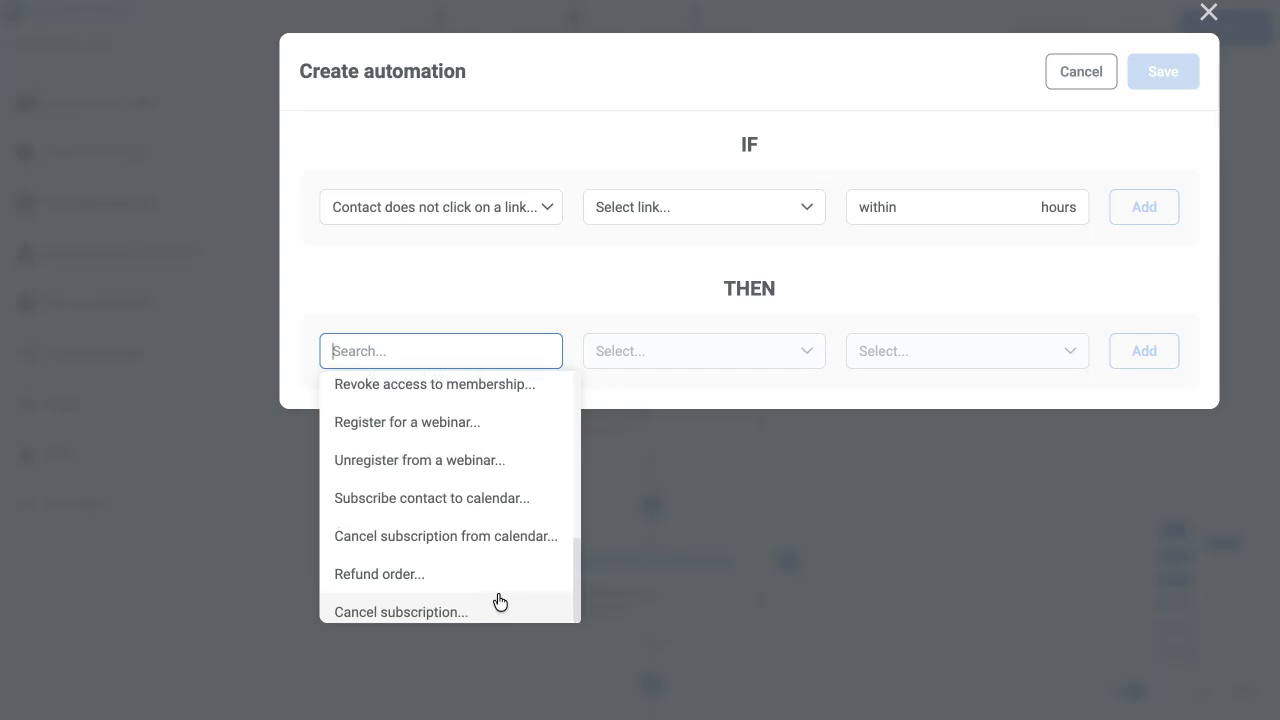
{"action": "scroll", "coordinate": [500, 603], "scroll_direction": "up", "scroll_amount": 10}
{"action": "left_click", "coordinate": [1080, 74]}
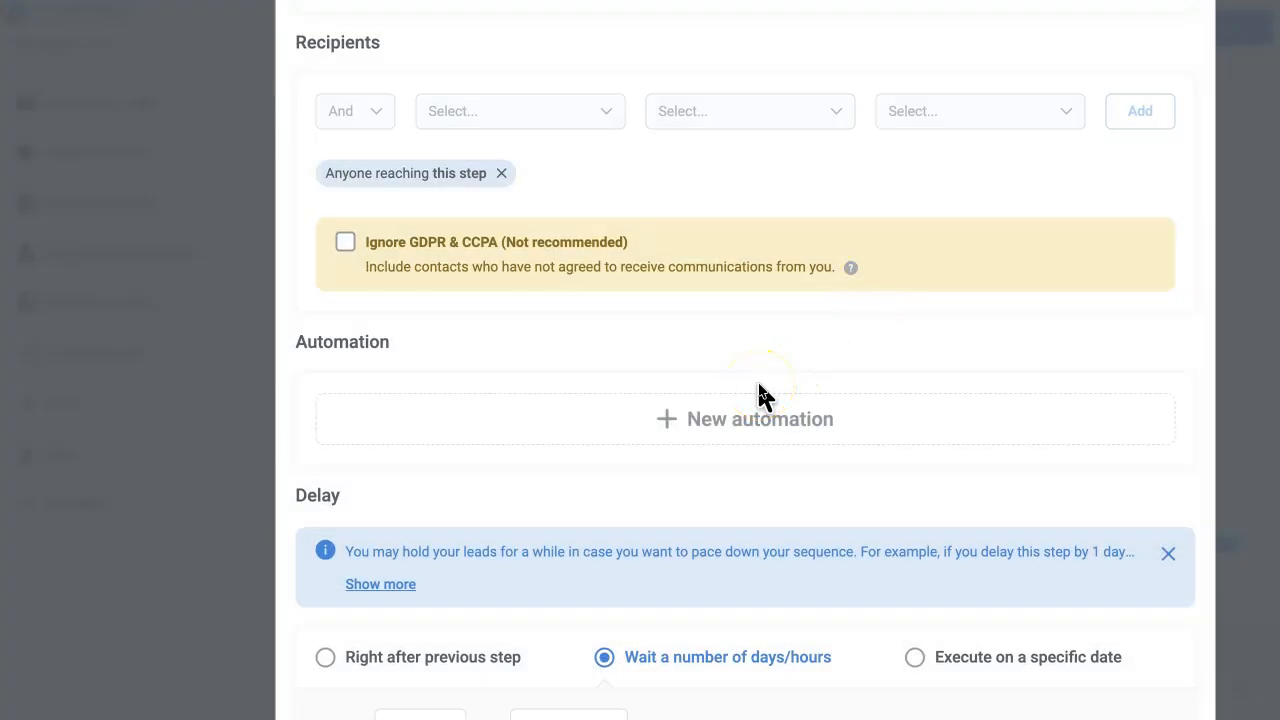
- Review the Delay and Day & time settings of the email step
{"action": "scroll", "coordinate": [758, 384], "scroll_direction": "down", "scroll_amount": 3}
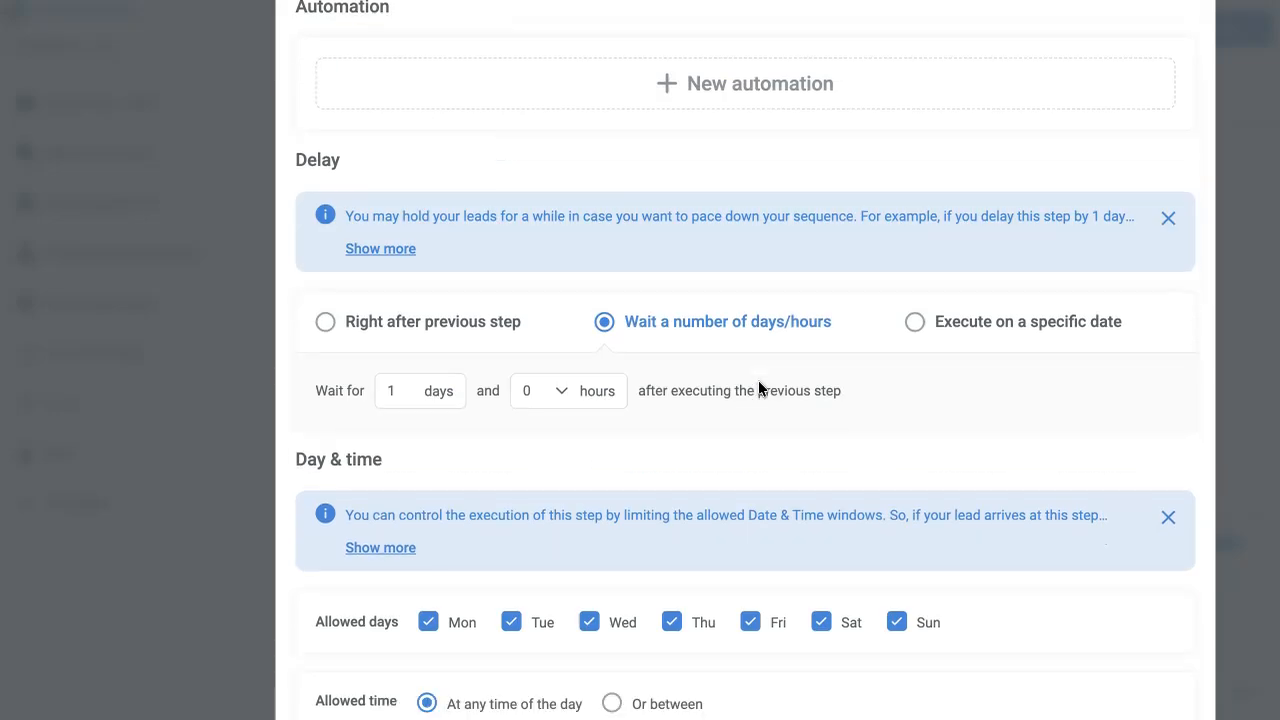
{"action": "scroll", "coordinate": [758, 382], "scroll_direction": "down", "scroll_amount": 1}
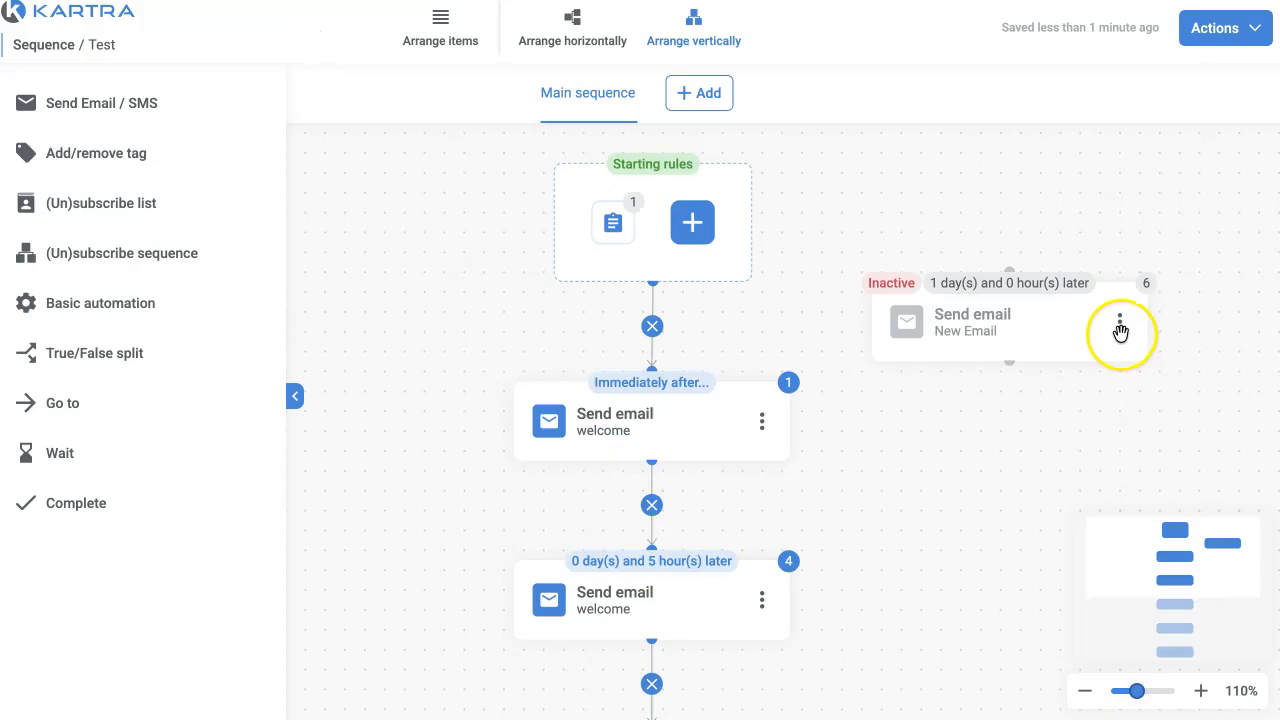
- Activate the inactive New Email step
{"action": "left_click", "coordinate": [1120, 325]}
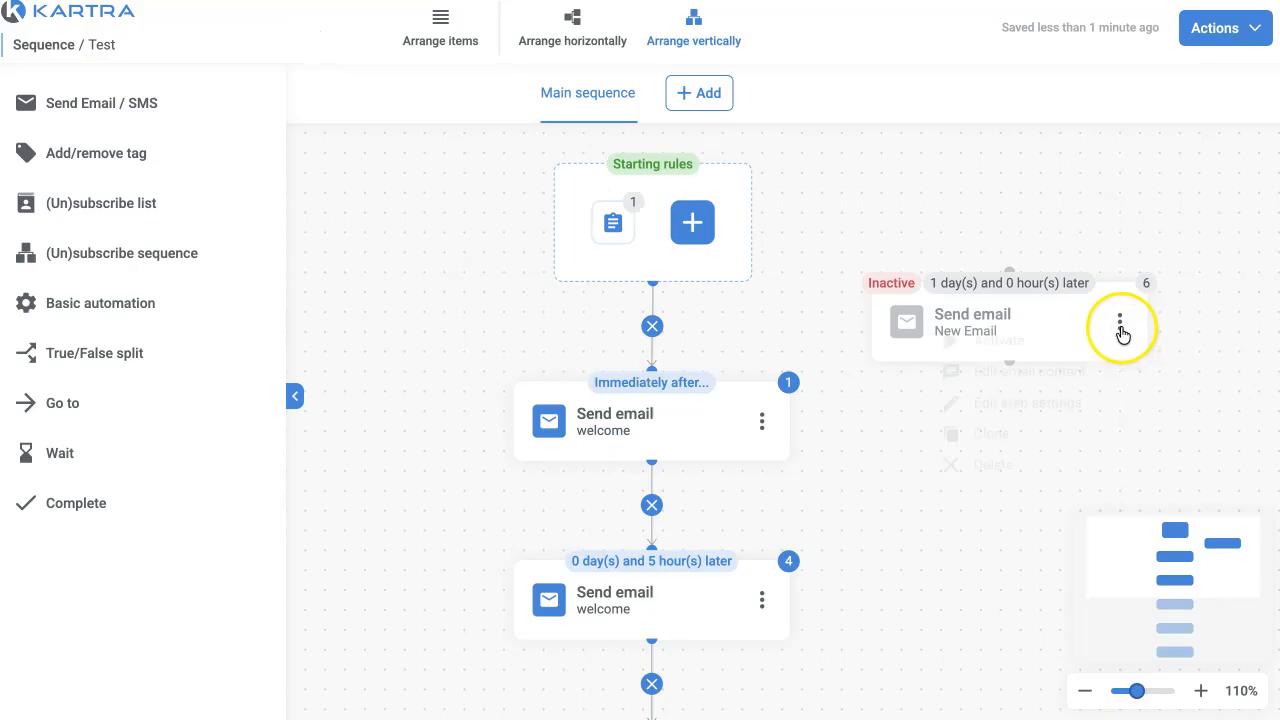
{"action": "left_click", "coordinate": [1120, 325]}
{"action": "left_click", "coordinate": [1119, 326]}
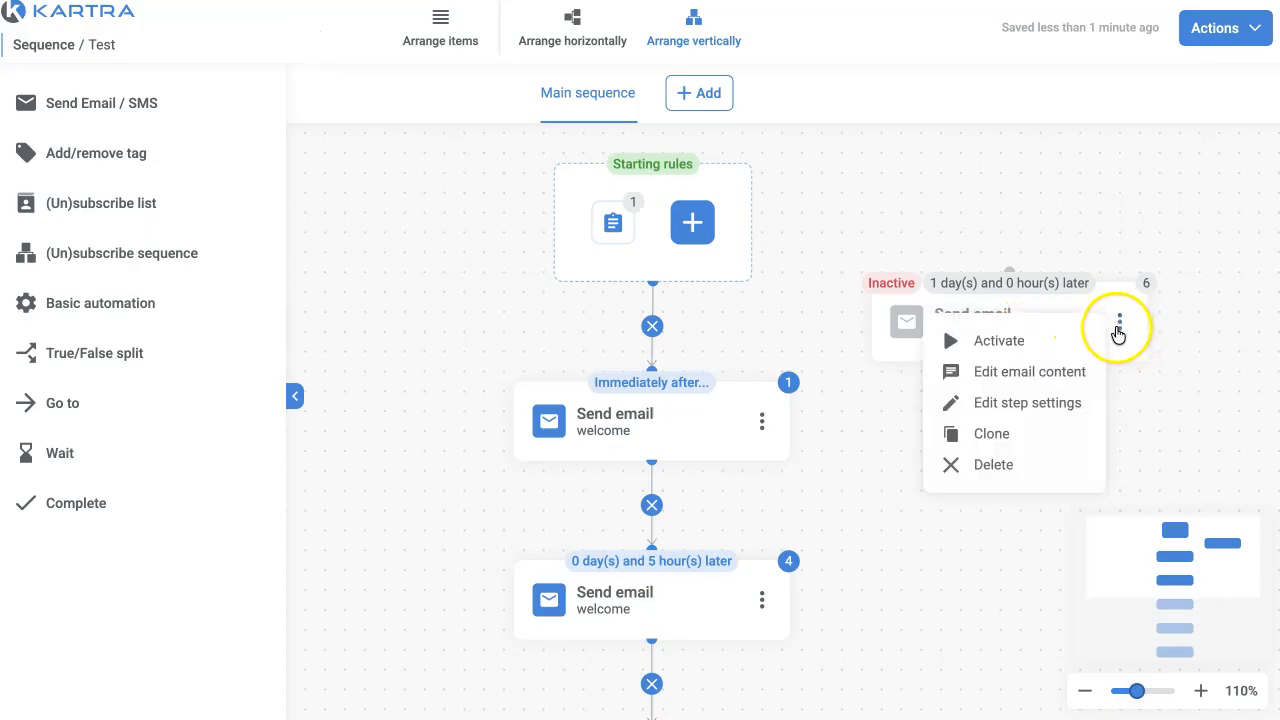
{"action": "left_click", "coordinate": [1005, 341]}
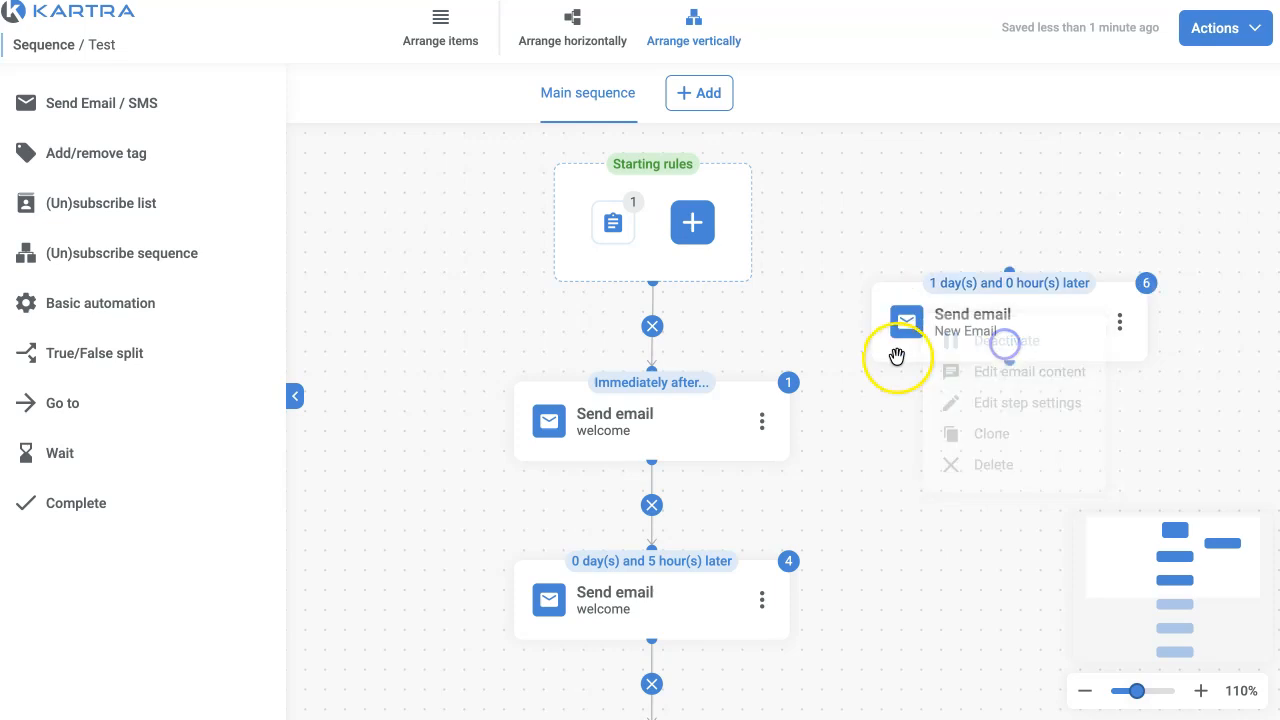
- Move the New Email step down the canvas so it sits beside the Assign tag and Automation steps
{"action": "left_click_drag", "start_coordinate": [975, 331], "coordinate": [946, 440]}
{"action": "scroll", "coordinate": [922, 524], "scroll_direction": "down", "scroll_amount": 5}
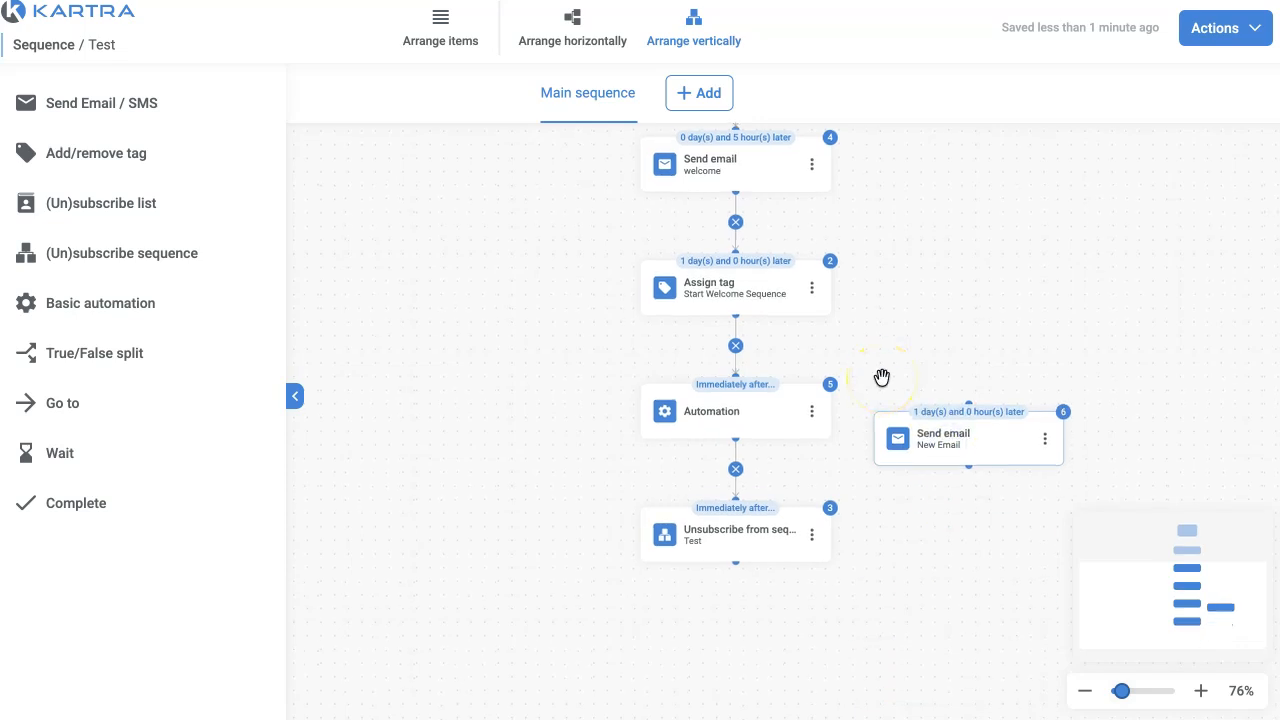
{"action": "scroll", "coordinate": [882, 377], "scroll_direction": "up", "scroll_amount": 5}
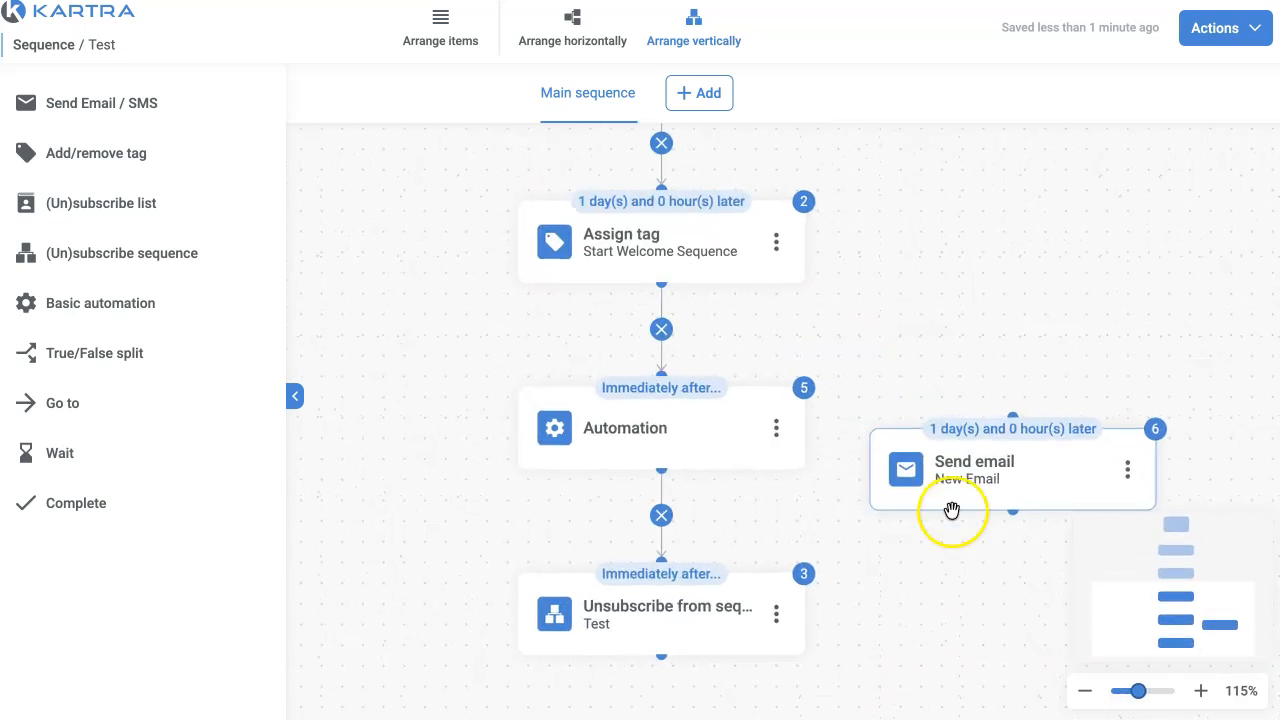
{"action": "left_click_drag", "start_coordinate": [917, 471], "coordinate": [894, 517]}
{"action": "left_click", "coordinate": [880, 383]}
{"action": "scroll", "coordinate": [880, 383], "scroll_direction": "down", "scroll_amount": 2}
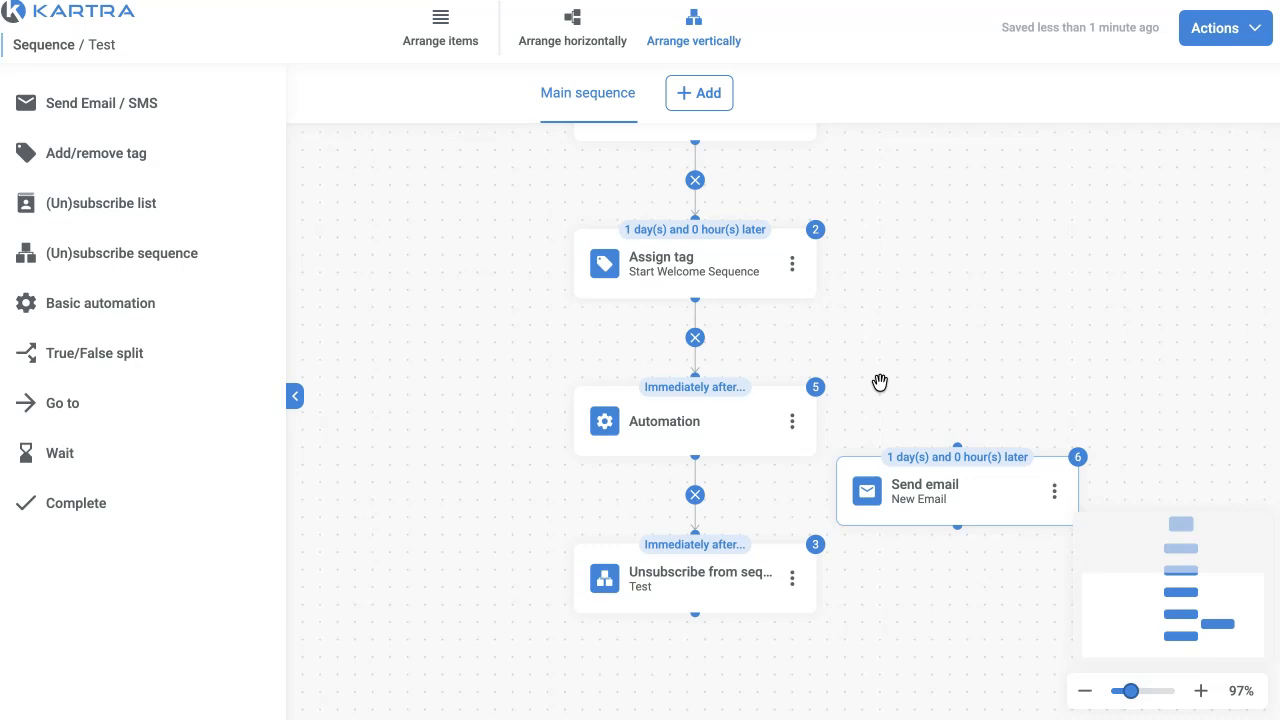
{"action": "scroll", "coordinate": [880, 383], "scroll_direction": "up", "scroll_amount": 4}
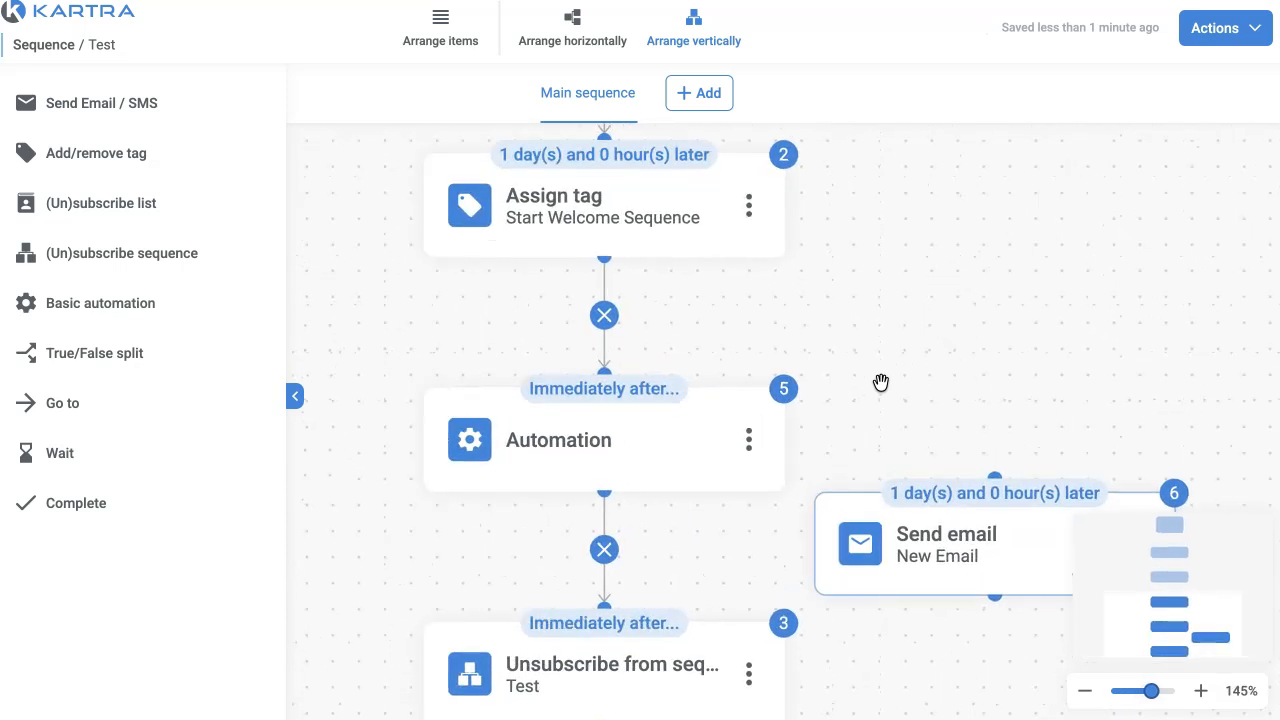
{"action": "scroll", "coordinate": [880, 383], "scroll_direction": "down", "scroll_amount": 3}
{"action": "left_click_drag", "start_coordinate": [889, 383], "coordinate": [816, 262]}
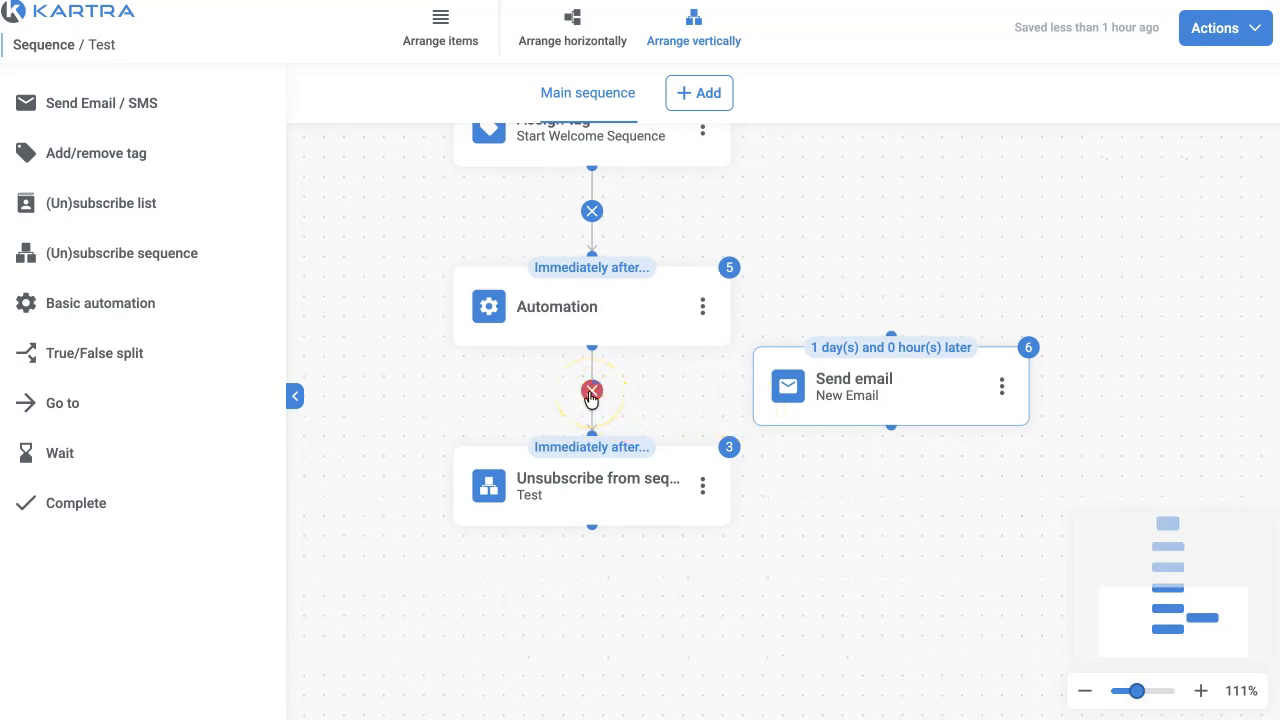
{"action": "left_click_drag", "start_coordinate": [866, 373], "coordinate": [886, 232]}
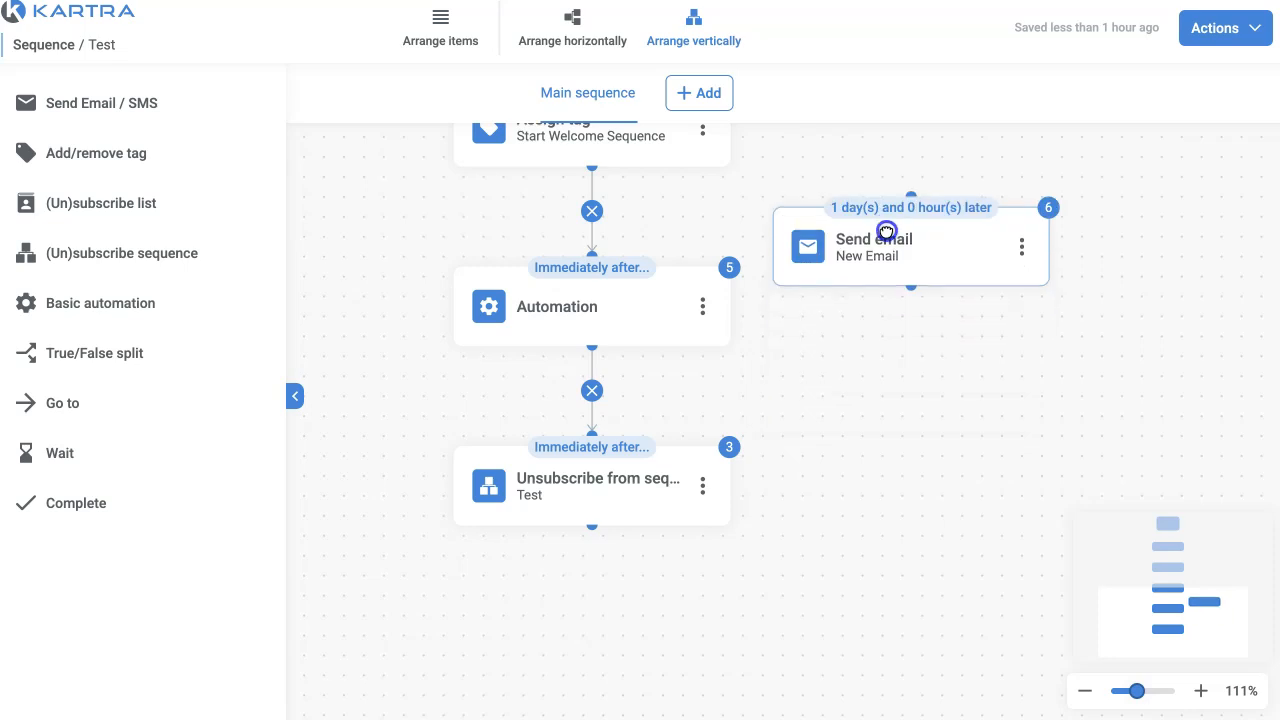
{"action": "scroll", "coordinate": [831, 323], "scroll_direction": "down", "scroll_amount": 3}
{"action": "left_click_drag", "start_coordinate": [817, 354], "coordinate": [827, 504]}
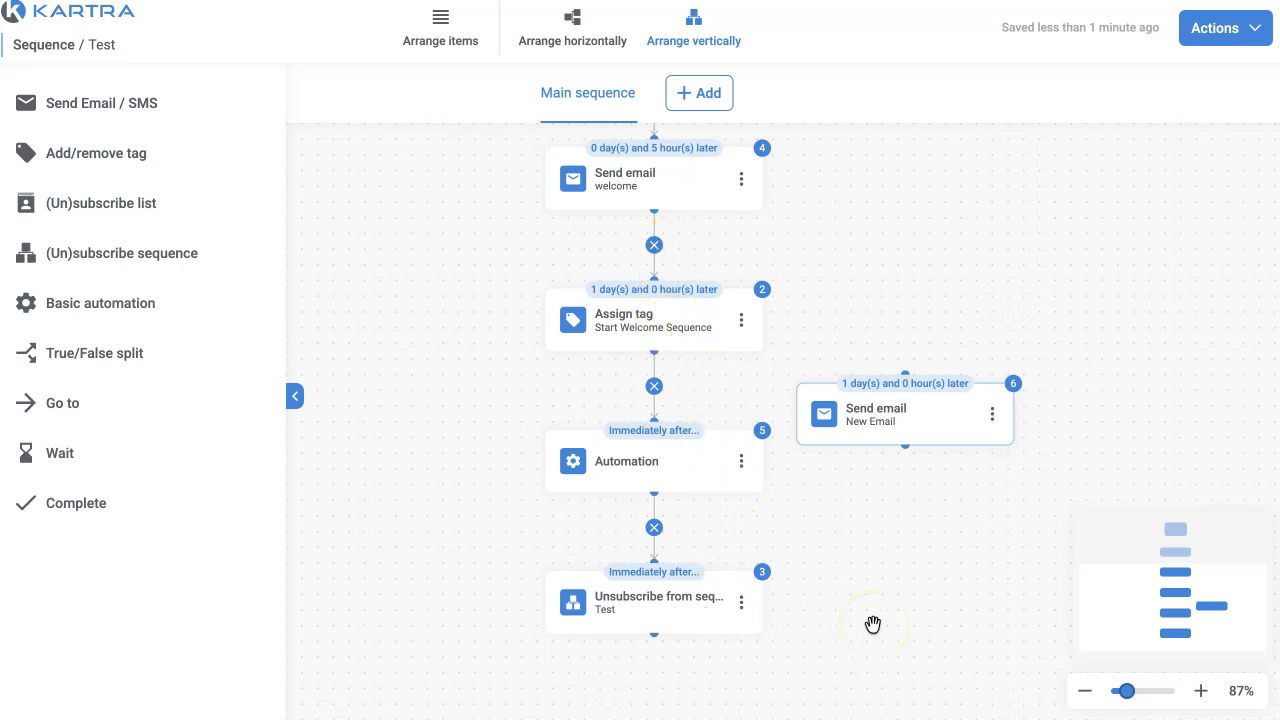
- Rewire the sequence so the New Email step runs between the second welcome email and the Assign tag step
{"action": "left_click", "coordinate": [653, 245]}
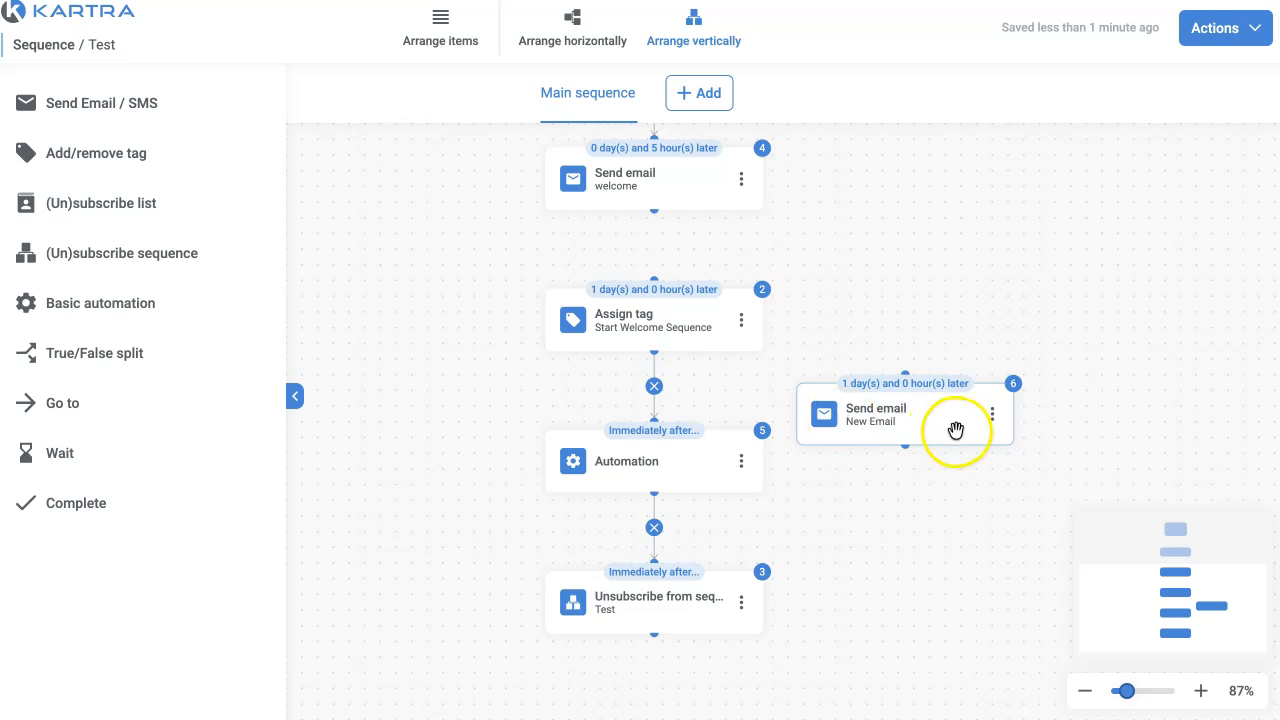
{"action": "left_click_drag", "start_coordinate": [652, 211], "coordinate": [903, 368]}
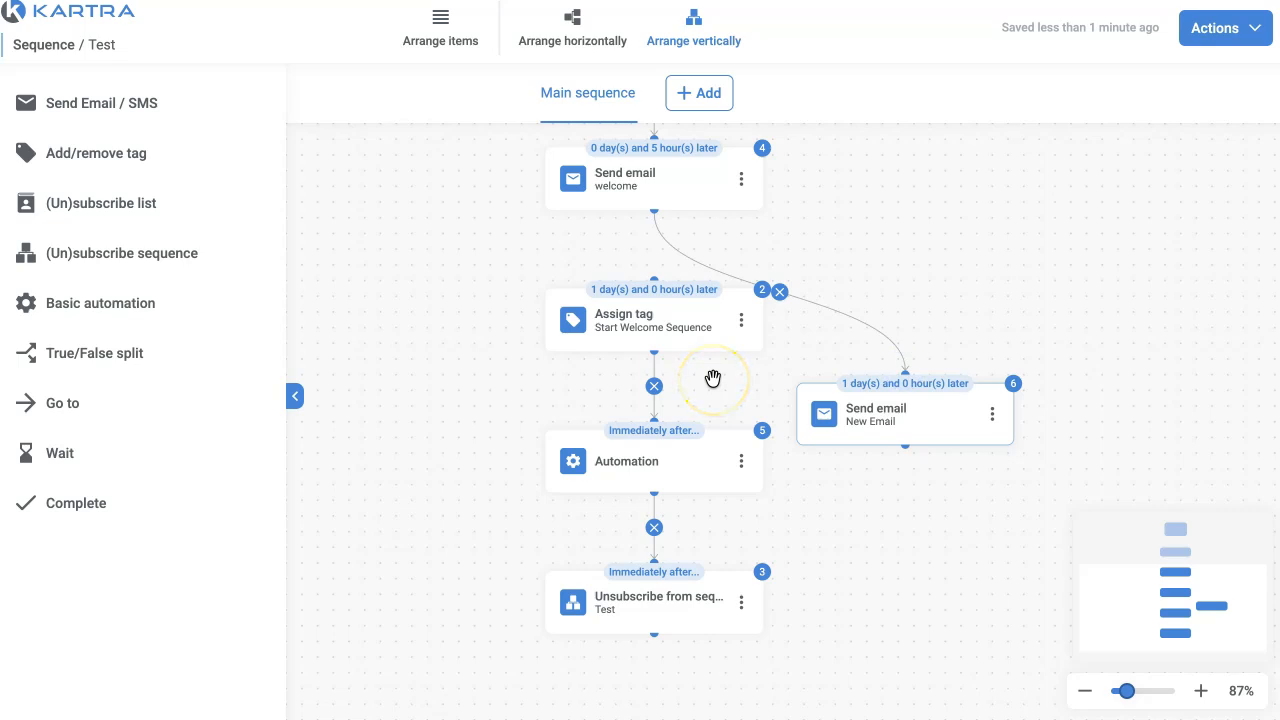
{"action": "left_click_drag", "start_coordinate": [904, 446], "coordinate": [653, 277]}
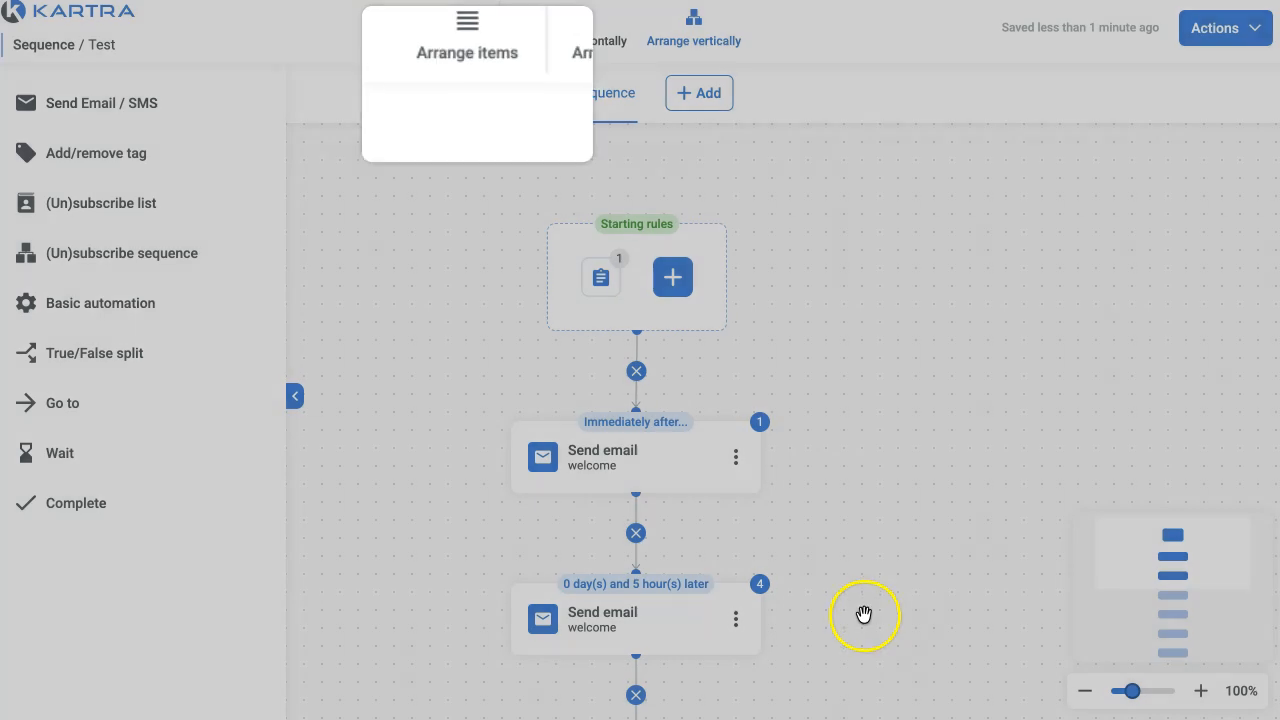
- Review the order of the steps from the starting rules down to the unsubscribe step
{"action": "left_click_drag", "start_coordinate": [864, 614], "coordinate": [846, 108]}
{"action": "left_click_drag", "start_coordinate": [871, 503], "coordinate": [871, 263]}
{"action": "left_click_drag", "start_coordinate": [837, 389], "coordinate": [903, 460]}
{"action": "left_click_drag", "start_coordinate": [867, 252], "coordinate": [840, 413]}
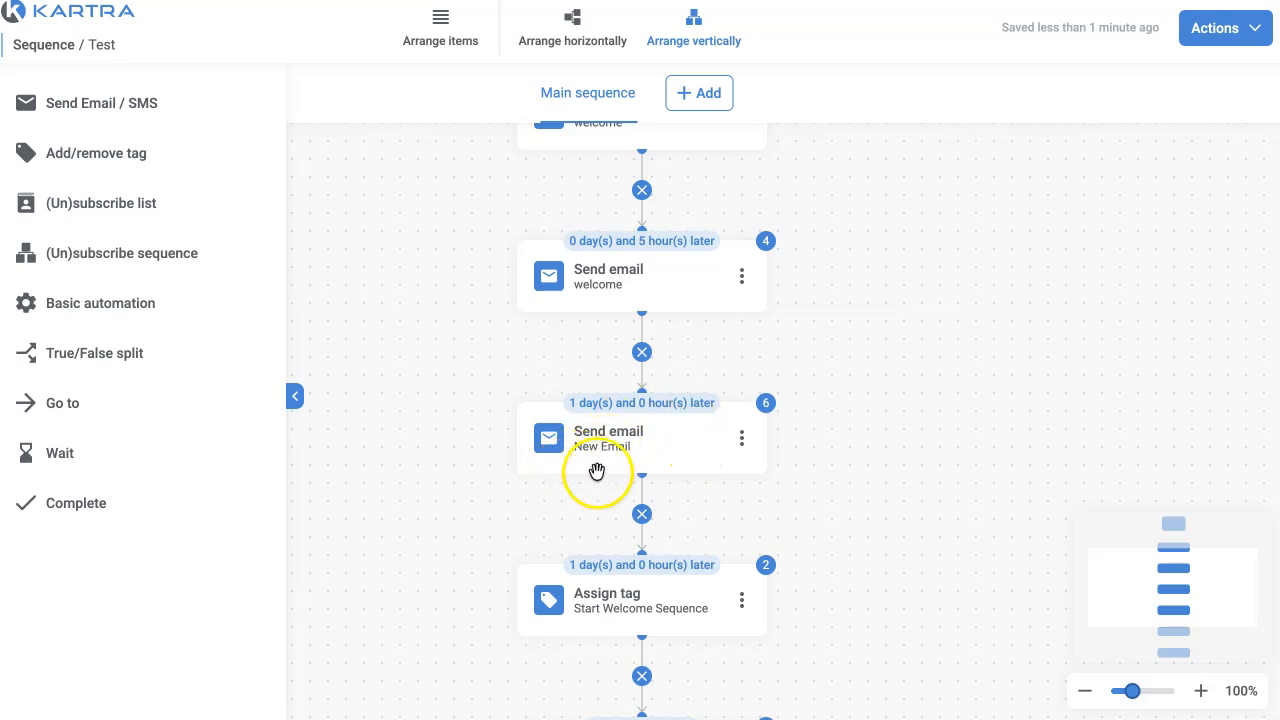
{"action": "left_click_drag", "start_coordinate": [829, 565], "coordinate": [817, 459]}
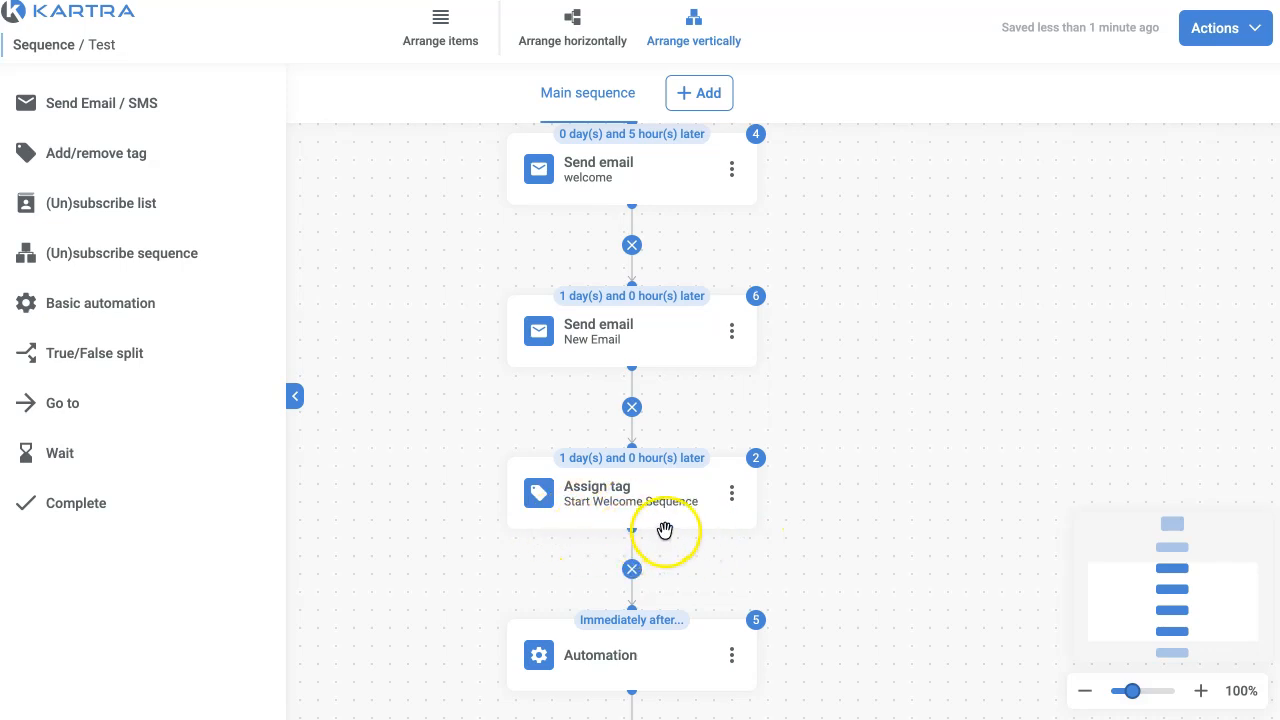
{"action": "left_click_drag", "start_coordinate": [849, 531], "coordinate": [837, 331]}
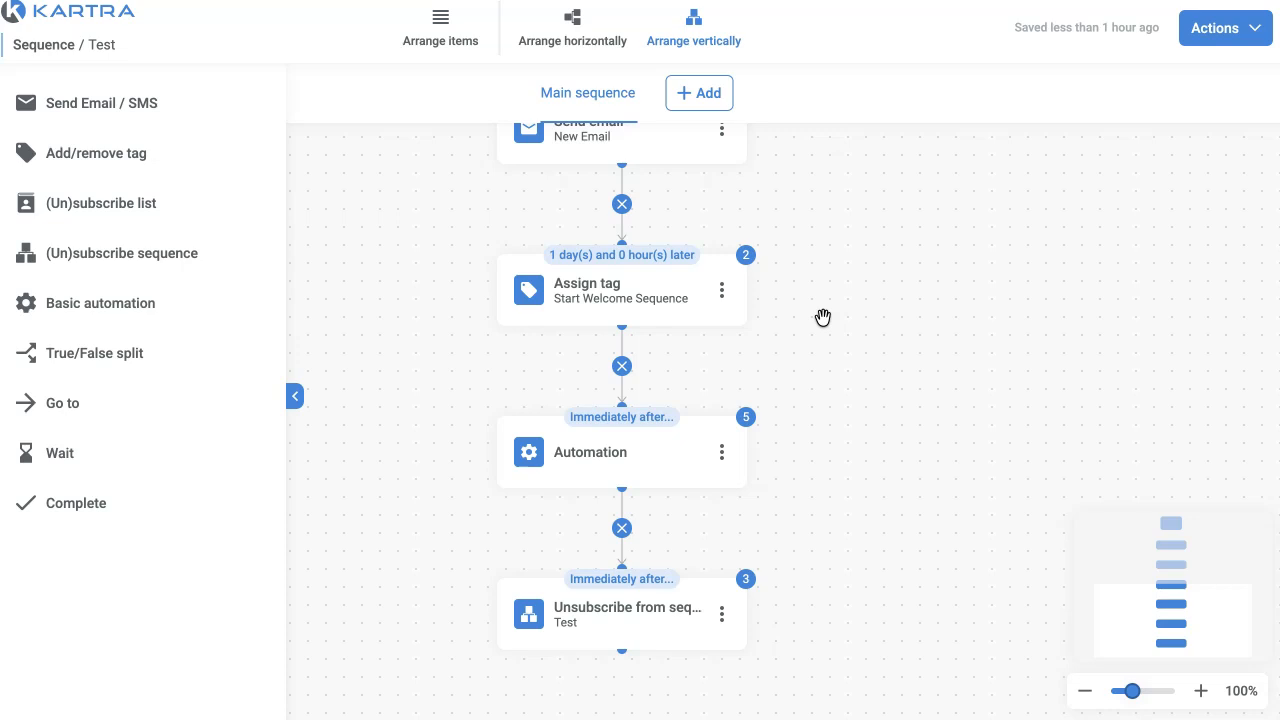
{"action": "left_click", "coordinate": [811, 328]}
- Review the Automation step's IF and THEN rules, delay and allowed days and times, and save the step
{"action": "left_click", "coordinate": [722, 458]}
{"action": "left_click", "coordinate": [722, 452]}
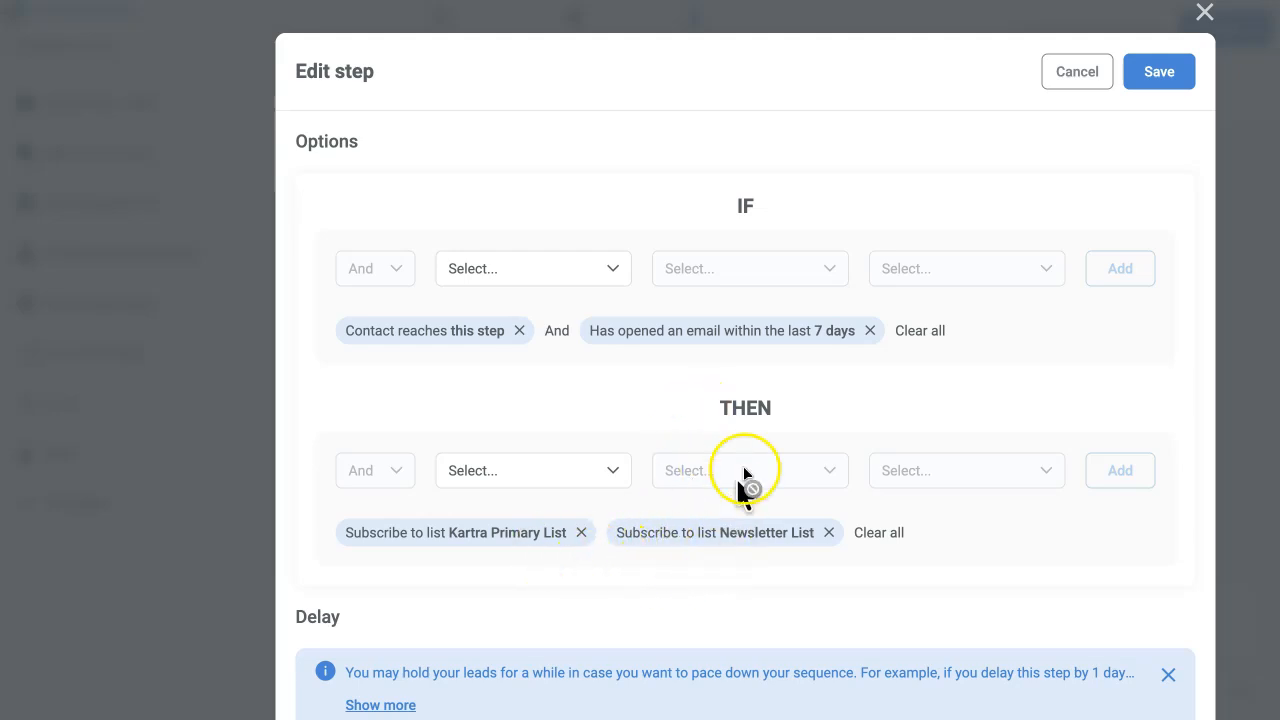
{"action": "scroll", "coordinate": [792, 370], "scroll_direction": "down", "scroll_amount": 2}
{"action": "scroll", "coordinate": [798, 372], "scroll_direction": "down", "scroll_amount": 2}
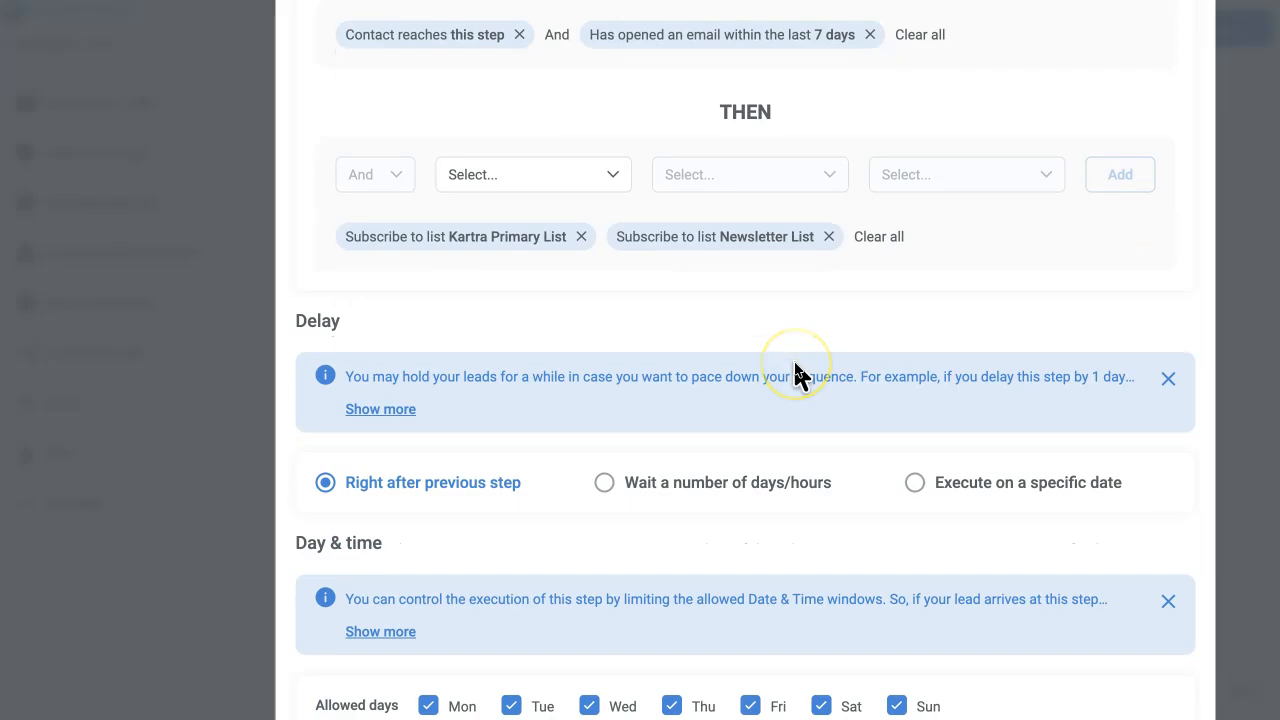
{"action": "scroll", "coordinate": [800, 371], "scroll_direction": "up", "scroll_amount": 5}
{"action": "scroll", "coordinate": [817, 372], "scroll_direction": "down", "scroll_amount": 4}
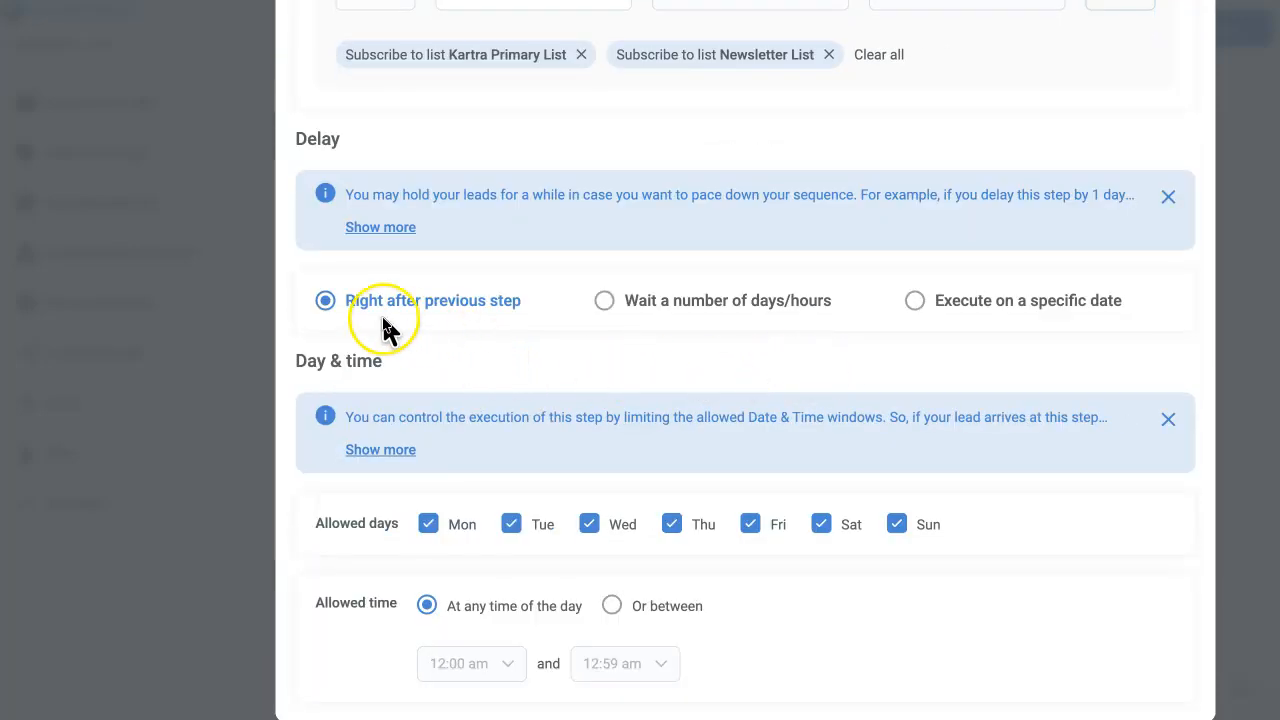
{"action": "scroll", "coordinate": [432, 306], "scroll_direction": "down", "scroll_amount": 1}
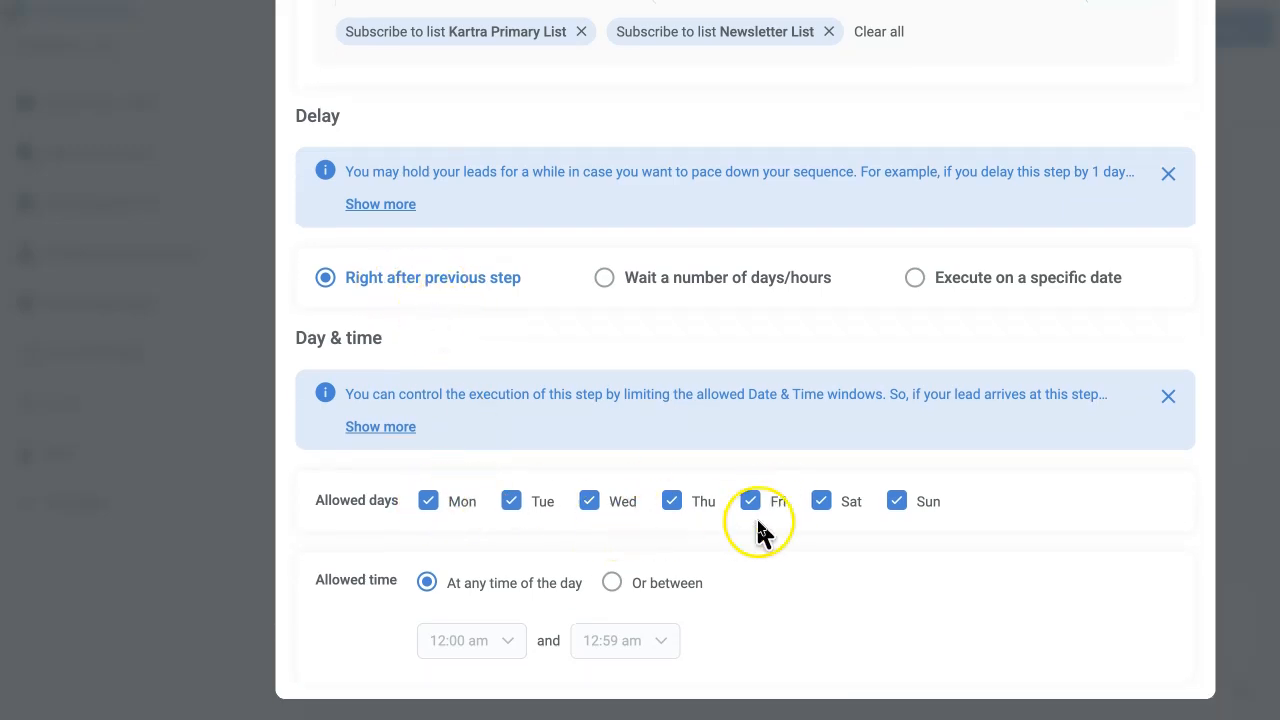
{"action": "scroll", "coordinate": [503, 338], "scroll_direction": "up", "scroll_amount": 5}
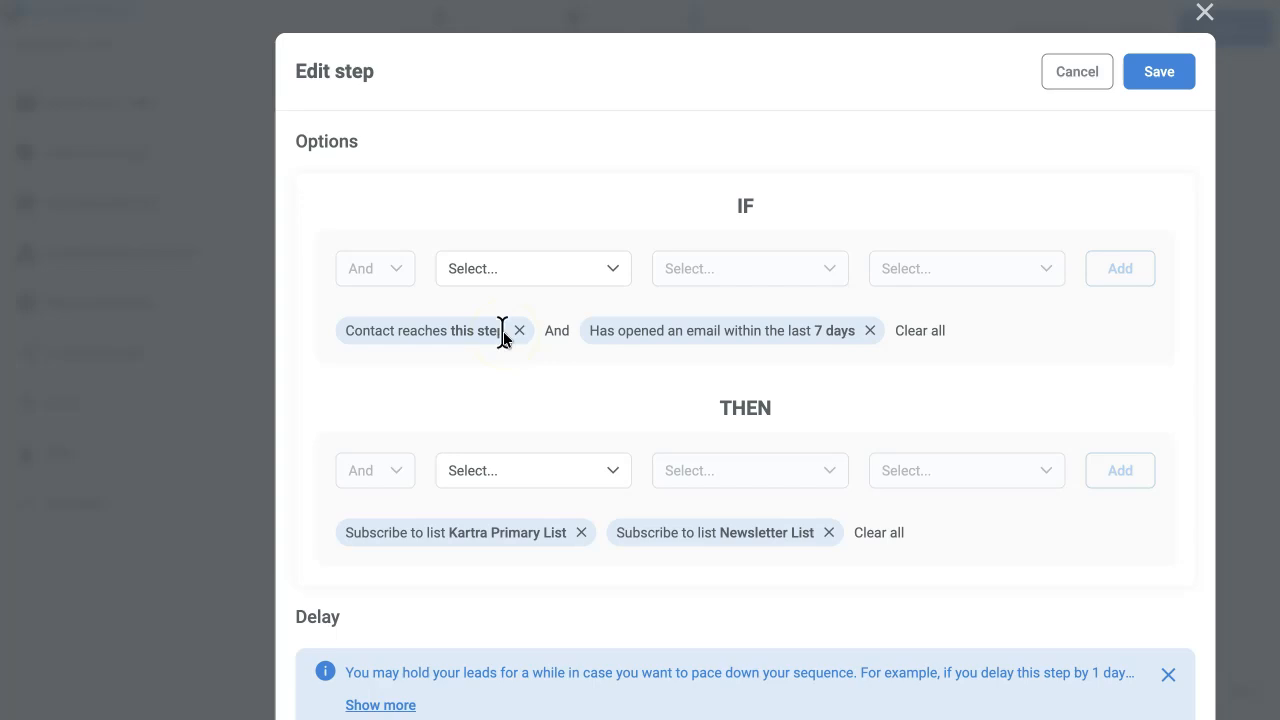
{"action": "scroll", "coordinate": [502, 336], "scroll_direction": "down", "scroll_amount": 2}
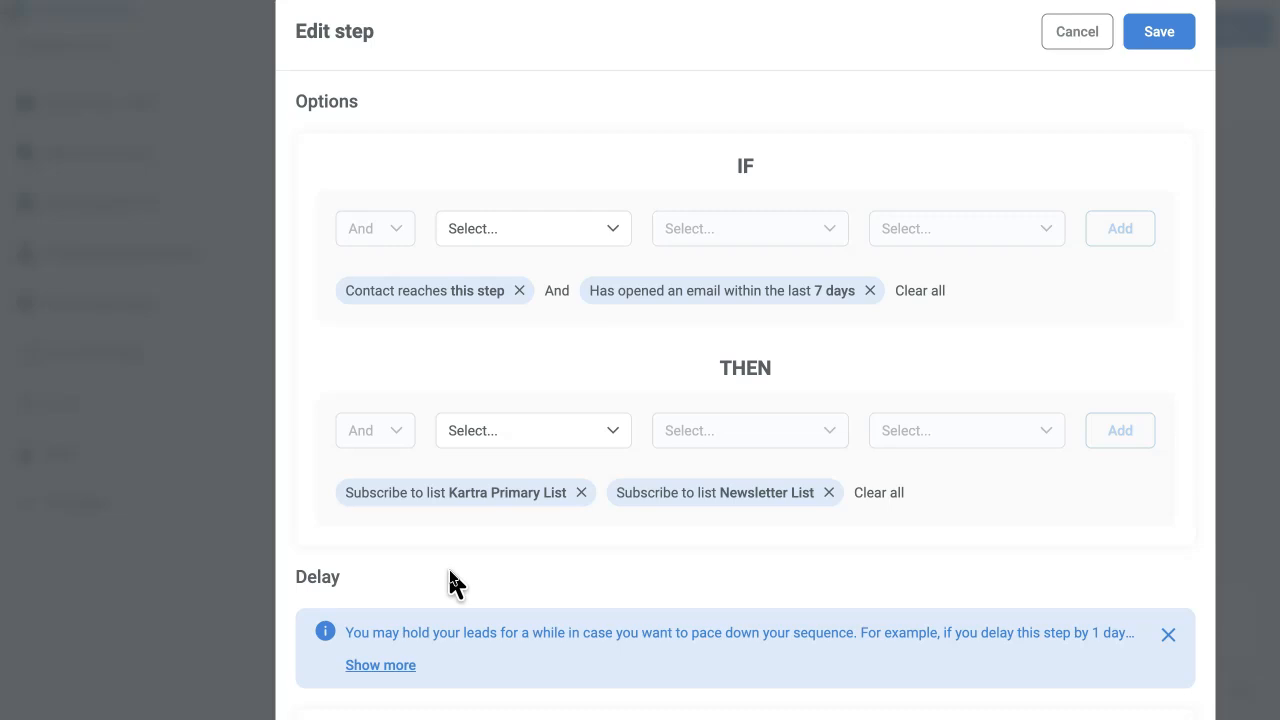
{"action": "scroll", "coordinate": [1060, 150], "scroll_direction": "up", "scroll_amount": 2}
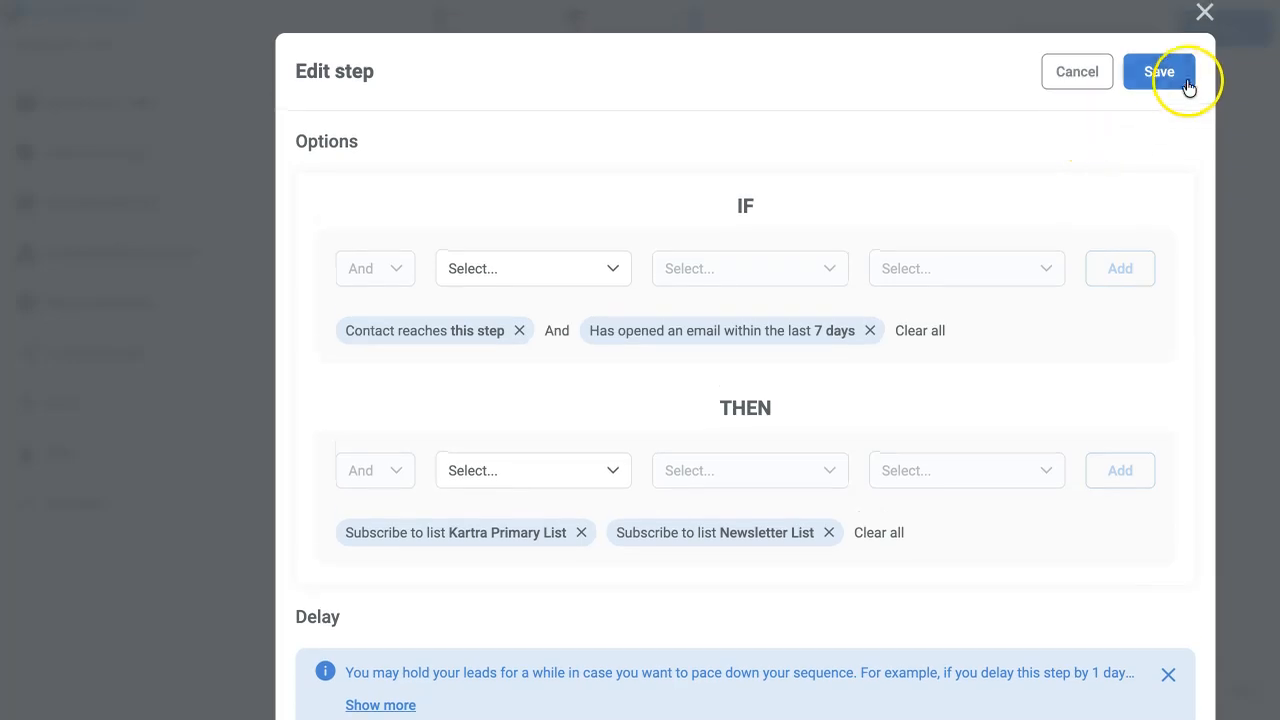
{"action": "left_click", "coordinate": [1163, 74]}
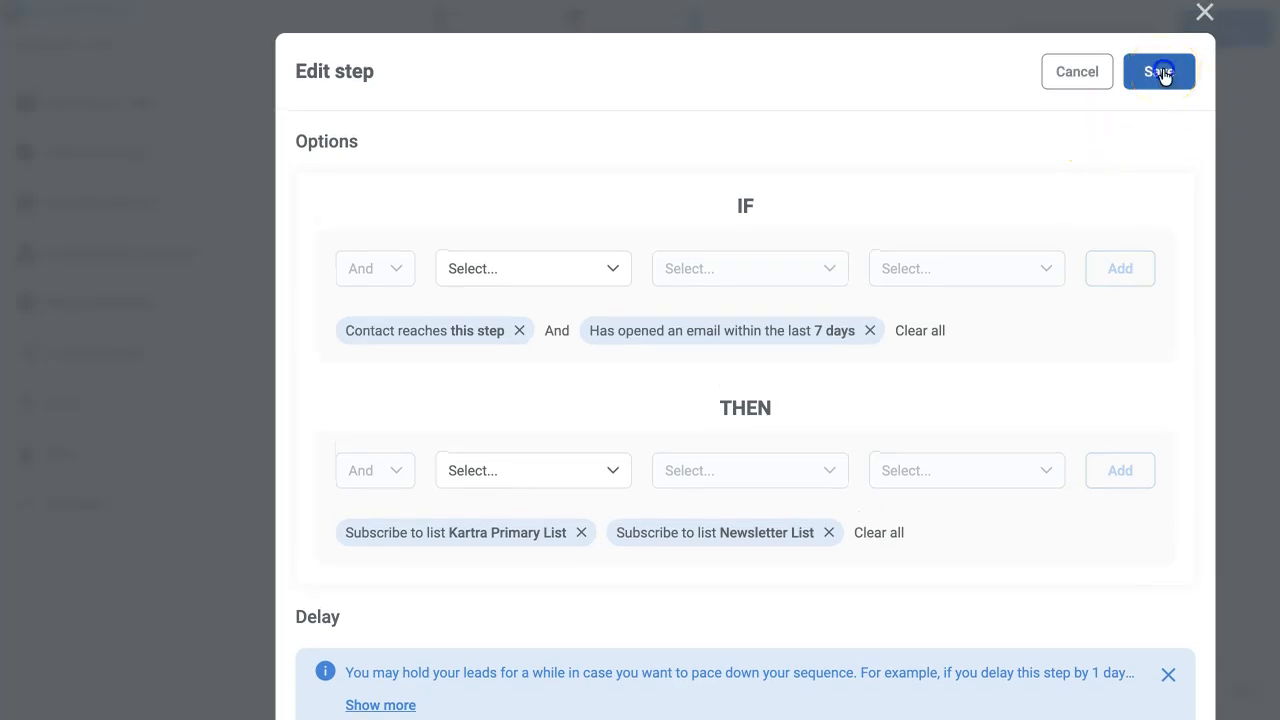
- Review the action, delay and day settings of the Unsubscribe from sequence step, and close them without saving
{"action": "left_click_drag", "start_coordinate": [841, 551], "coordinate": [845, 527]}
{"action": "scroll", "coordinate": [811, 412], "scroll_direction": "up", "scroll_amount": 4}
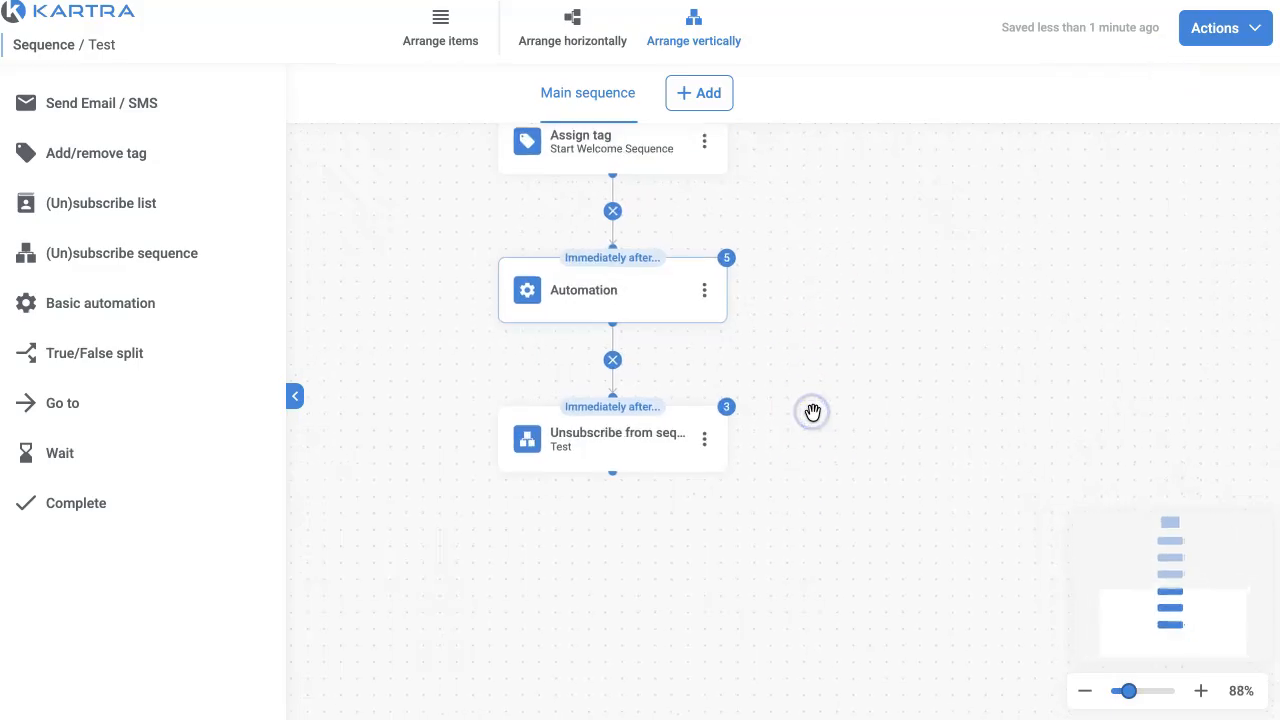
{"action": "left_click", "coordinate": [666, 458]}
{"action": "left_click", "coordinate": [666, 460]}
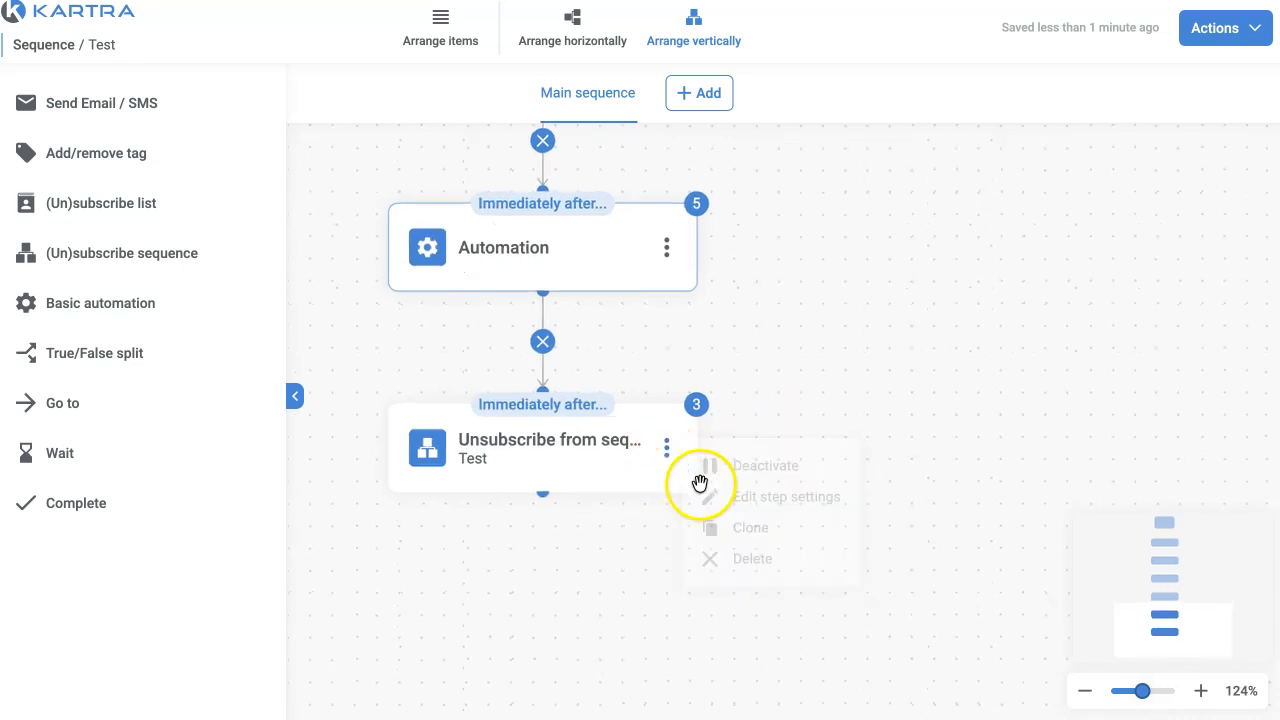
{"action": "left_click", "coordinate": [667, 460]}
{"action": "left_click", "coordinate": [745, 510]}
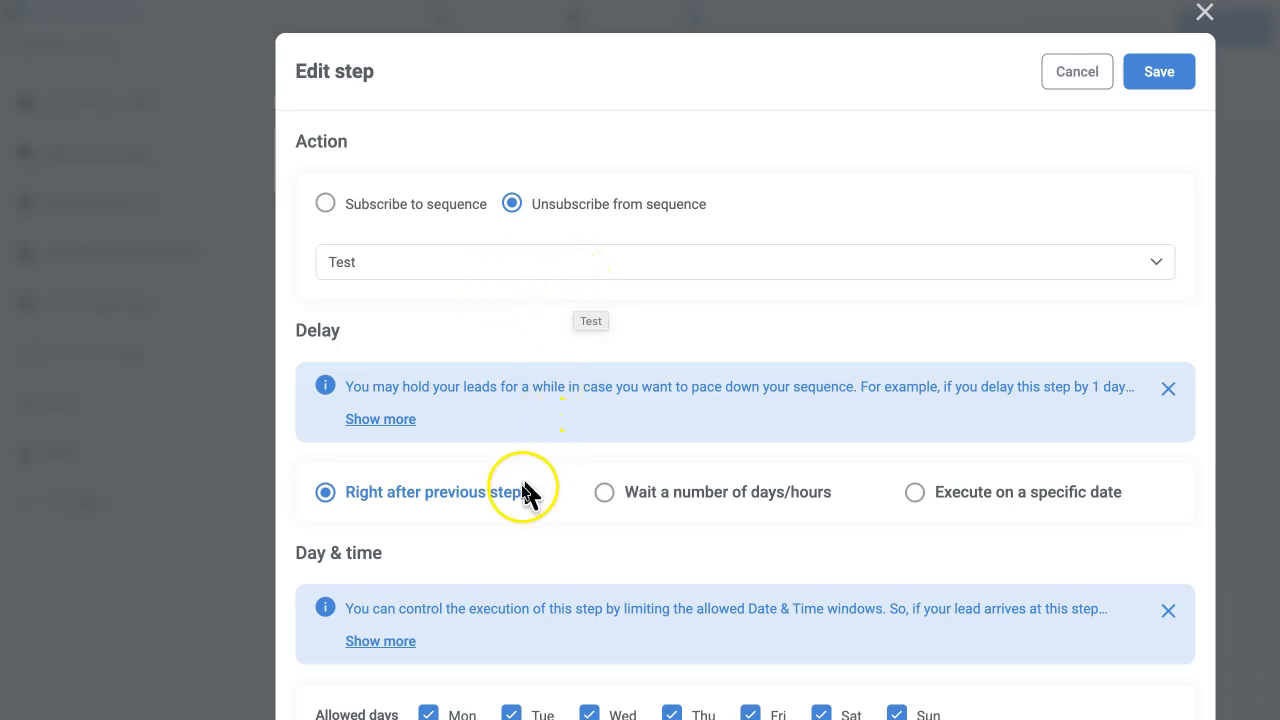
{"action": "scroll", "coordinate": [520, 495], "scroll_direction": "down", "scroll_amount": 2}
{"action": "scroll", "coordinate": [800, 390], "scroll_direction": "up", "scroll_amount": 2}
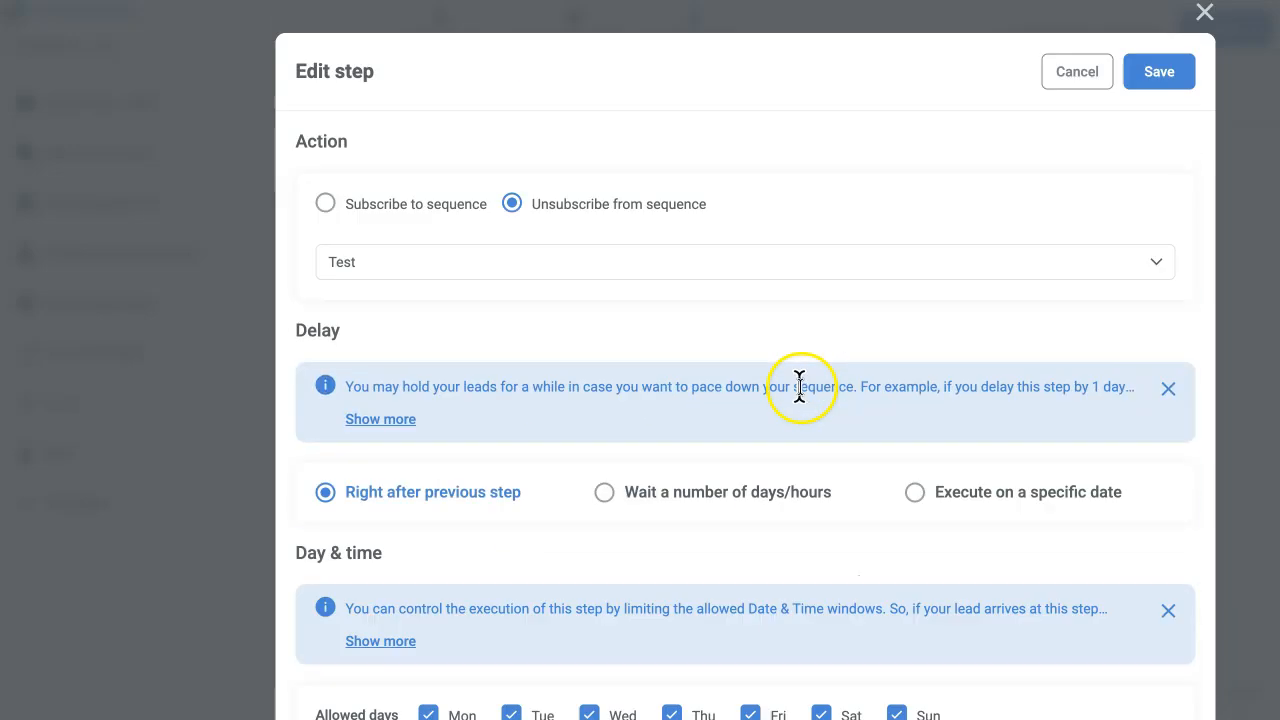
{"action": "left_click", "coordinate": [1204, 12]}
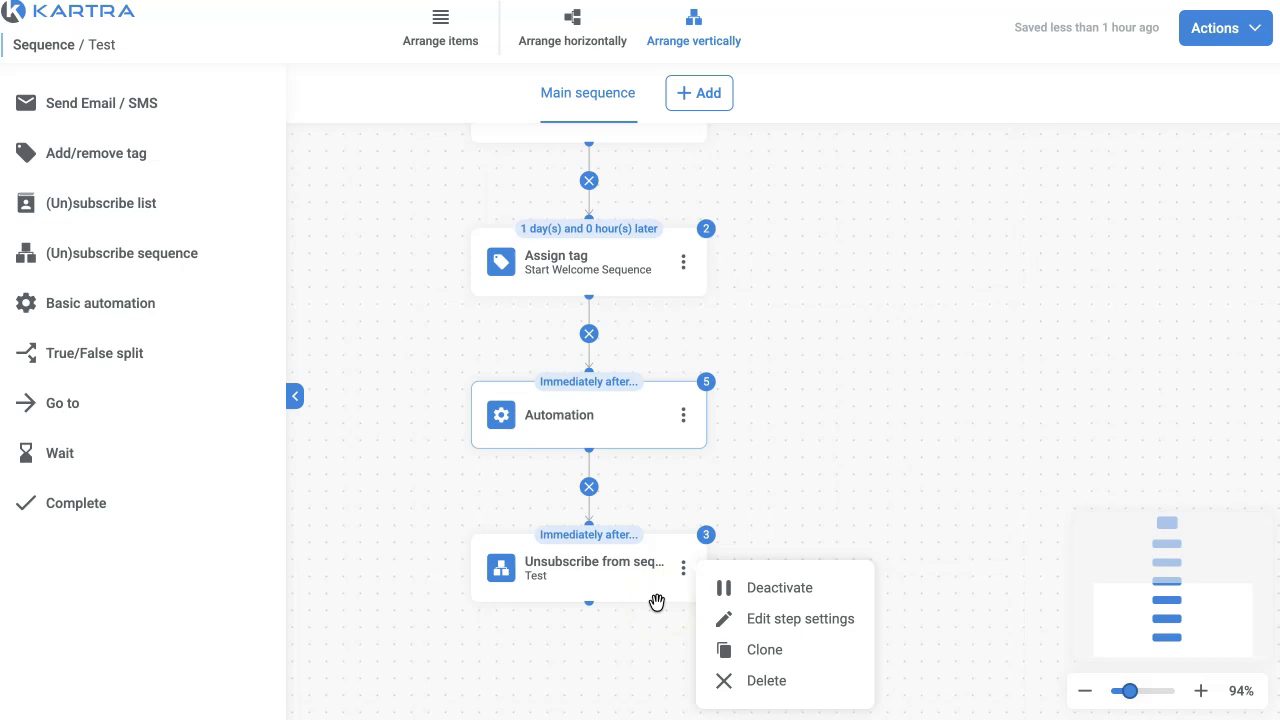
- Add a Complete step to the canvas beside the unsubscribe step and activate it
{"action": "left_click_drag", "start_coordinate": [105, 505], "coordinate": [928, 518]}
{"action": "left_click", "coordinate": [1020, 535]}
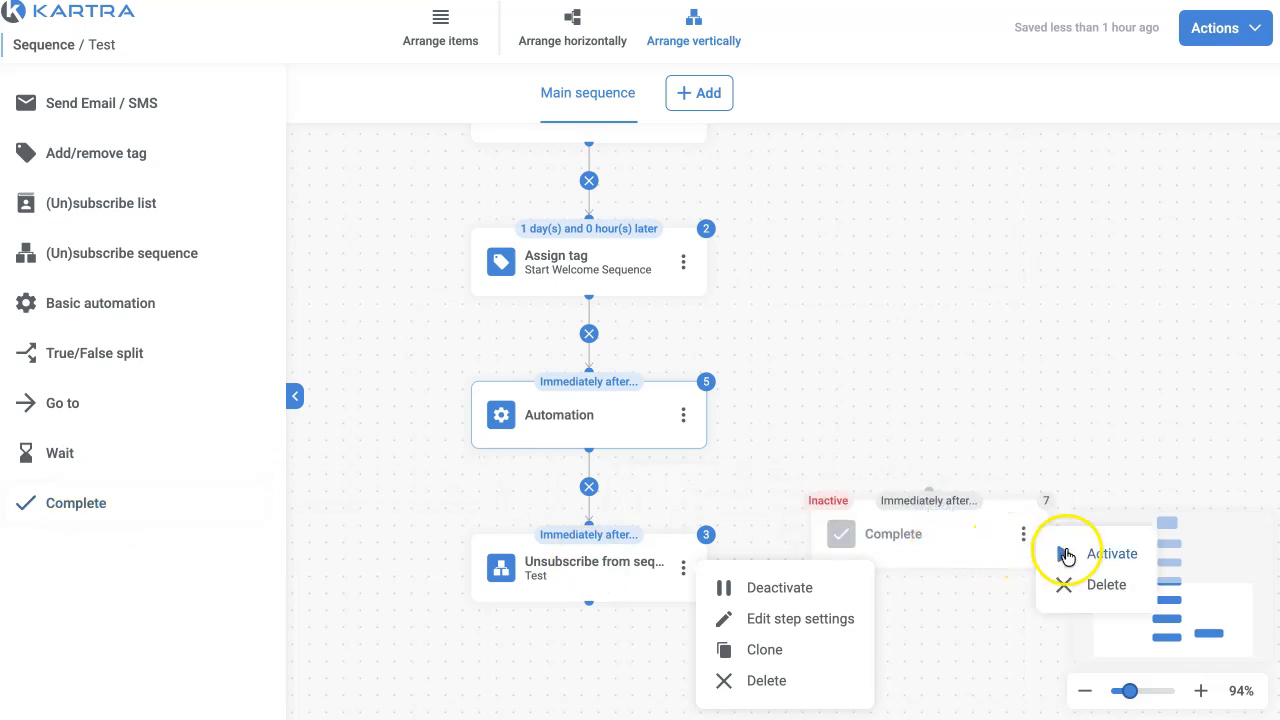
{"action": "left_click", "coordinate": [1066, 550]}
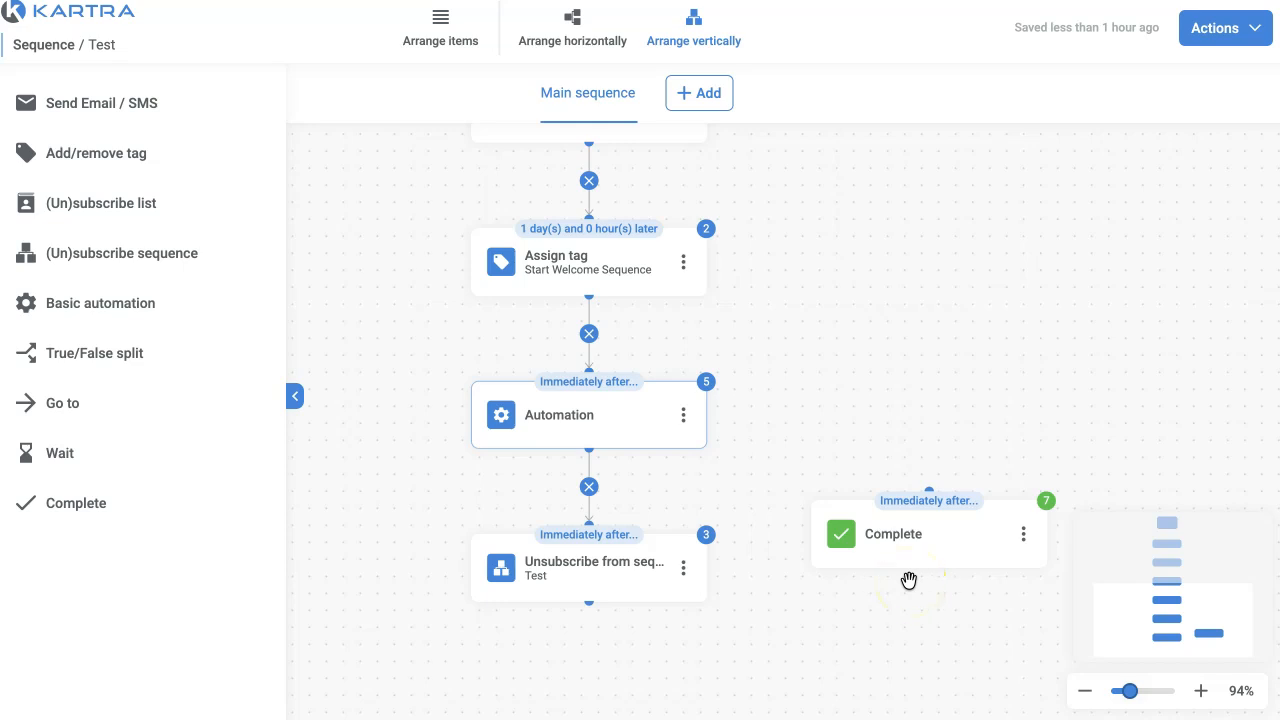
{"action": "left_click", "coordinate": [897, 560]}
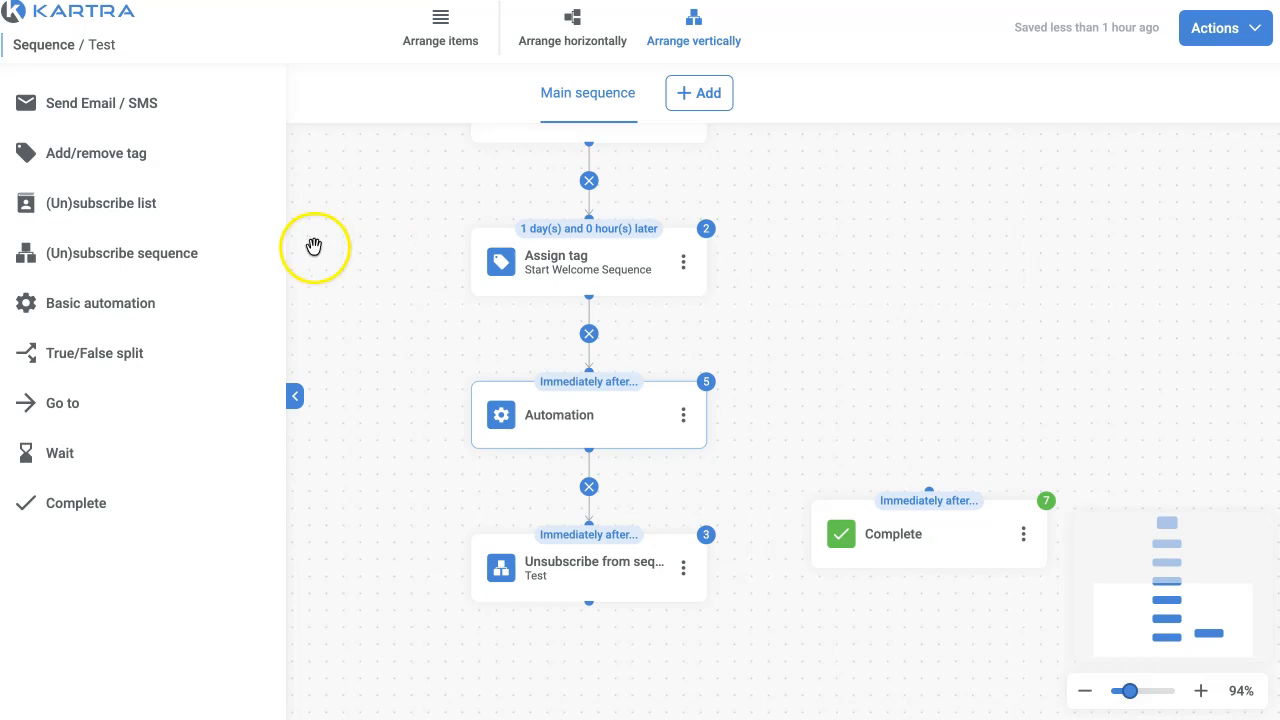
- Highlight the sequence name and bring up the options of the existing form starting rule
{"action": "left_click", "coordinate": [98, 48]}
{"action": "double_click", "coordinate": [98, 48]}
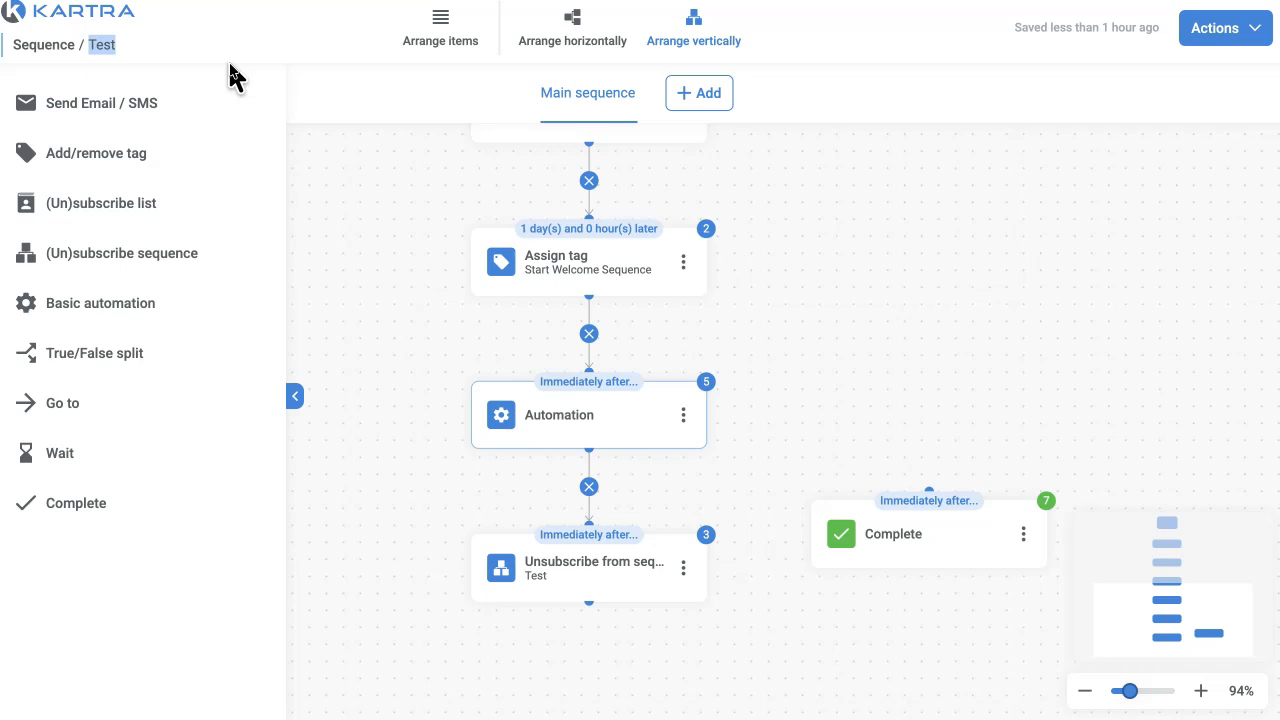
{"action": "left_click_drag", "start_coordinate": [835, 238], "coordinate": [828, 698]}
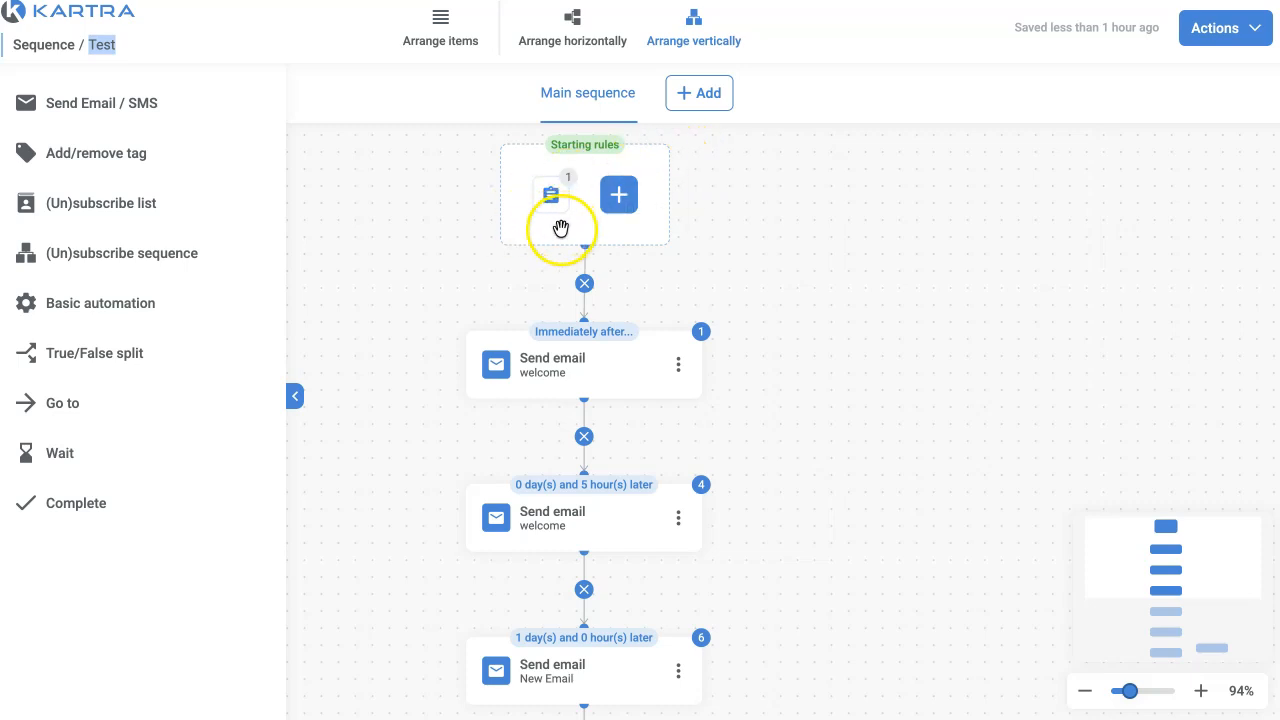
{"action": "mouse_move", "coordinate": [550, 218]}
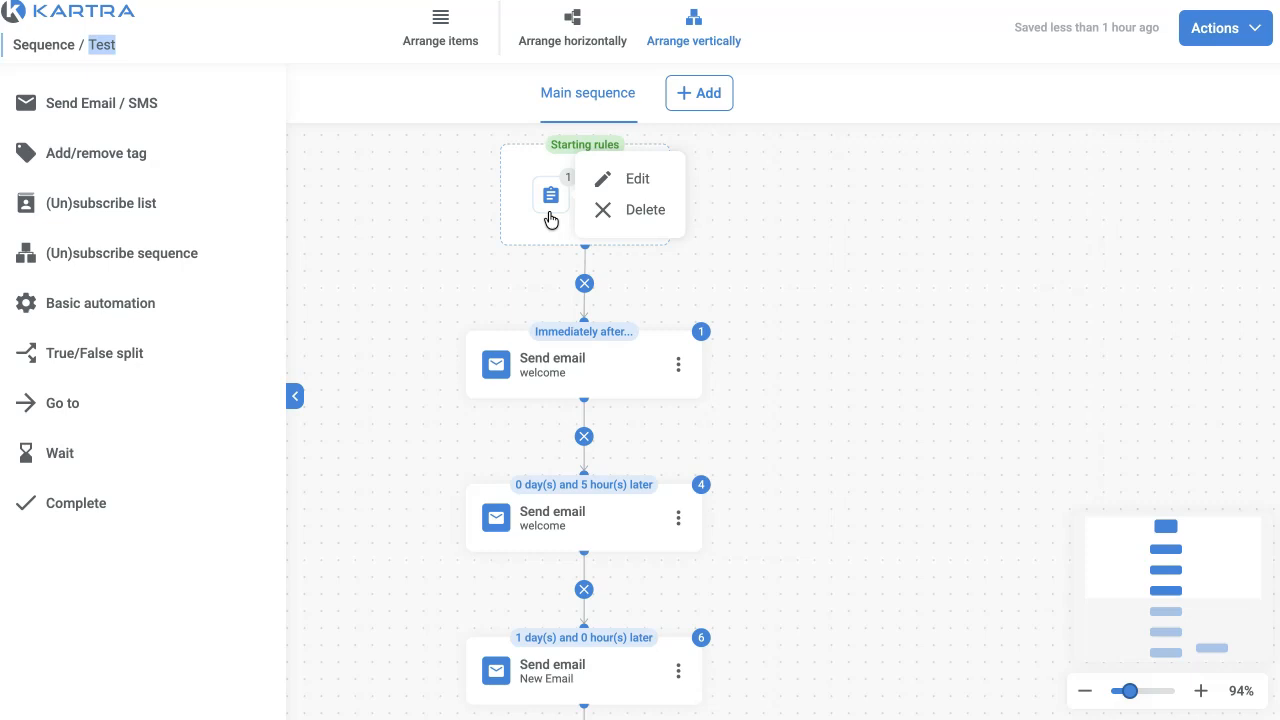
- Dismiss the form starting rule's options and delete the Complete step beside the unsubscribe step
{"action": "left_click", "coordinate": [559, 217]}
{"action": "left_click", "coordinate": [771, 221]}
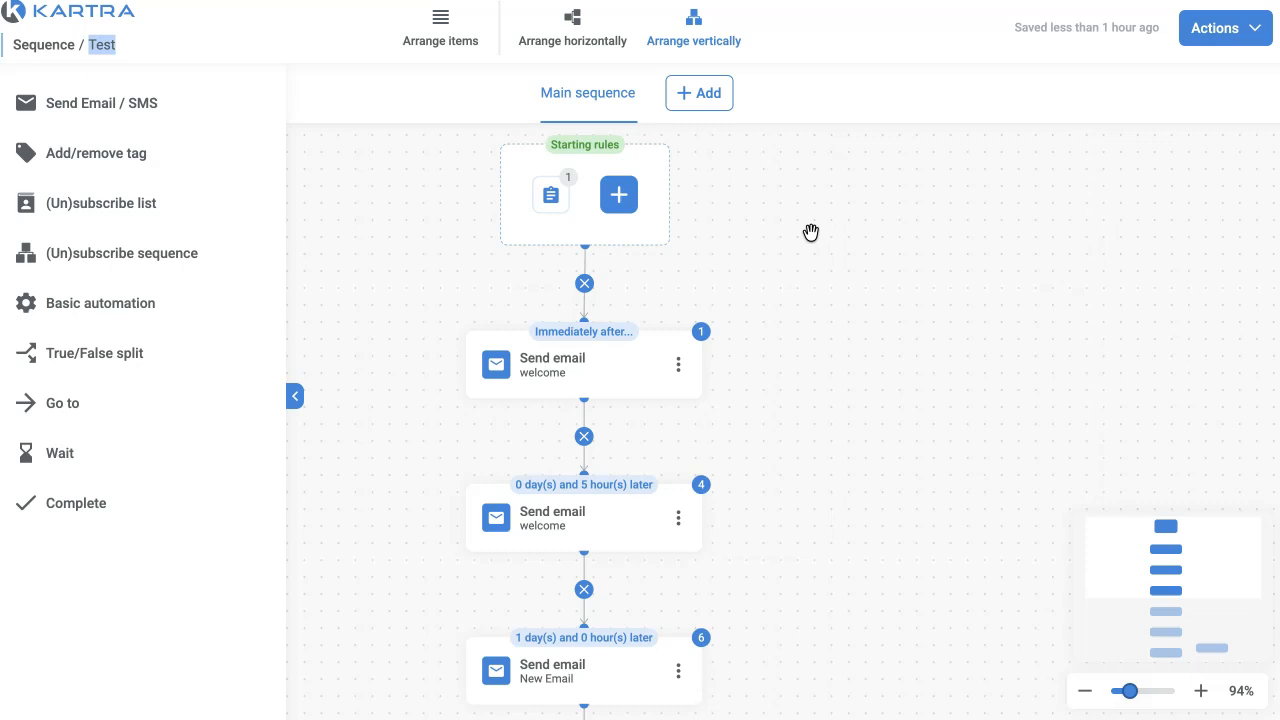
{"action": "left_click_drag", "start_coordinate": [837, 517], "coordinate": [772, 102]}
{"action": "left_click_drag", "start_coordinate": [801, 492], "coordinate": [746, 263]}
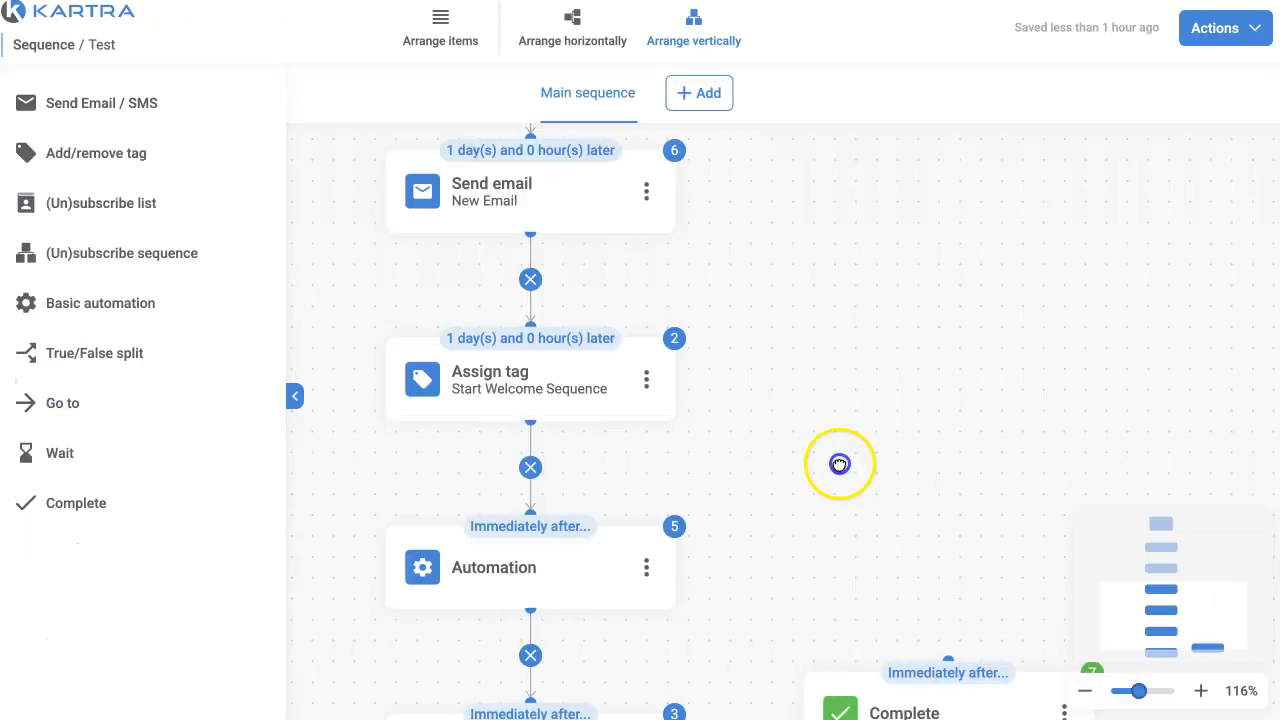
{"action": "left_click_drag", "start_coordinate": [840, 463], "coordinate": [797, 188]}
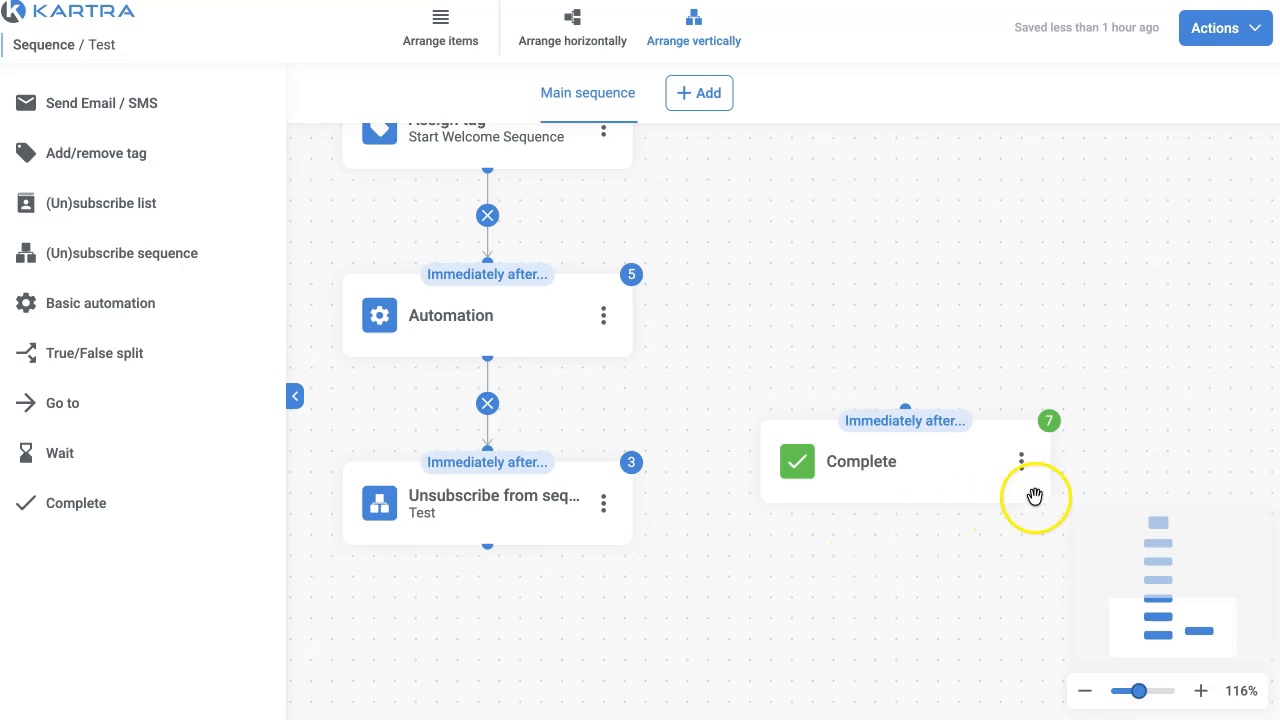
{"action": "left_click", "coordinate": [1021, 466]}
{"action": "left_click", "coordinate": [1023, 466]}
{"action": "left_click", "coordinate": [1018, 468]}
{"action": "left_click", "coordinate": [1062, 516]}
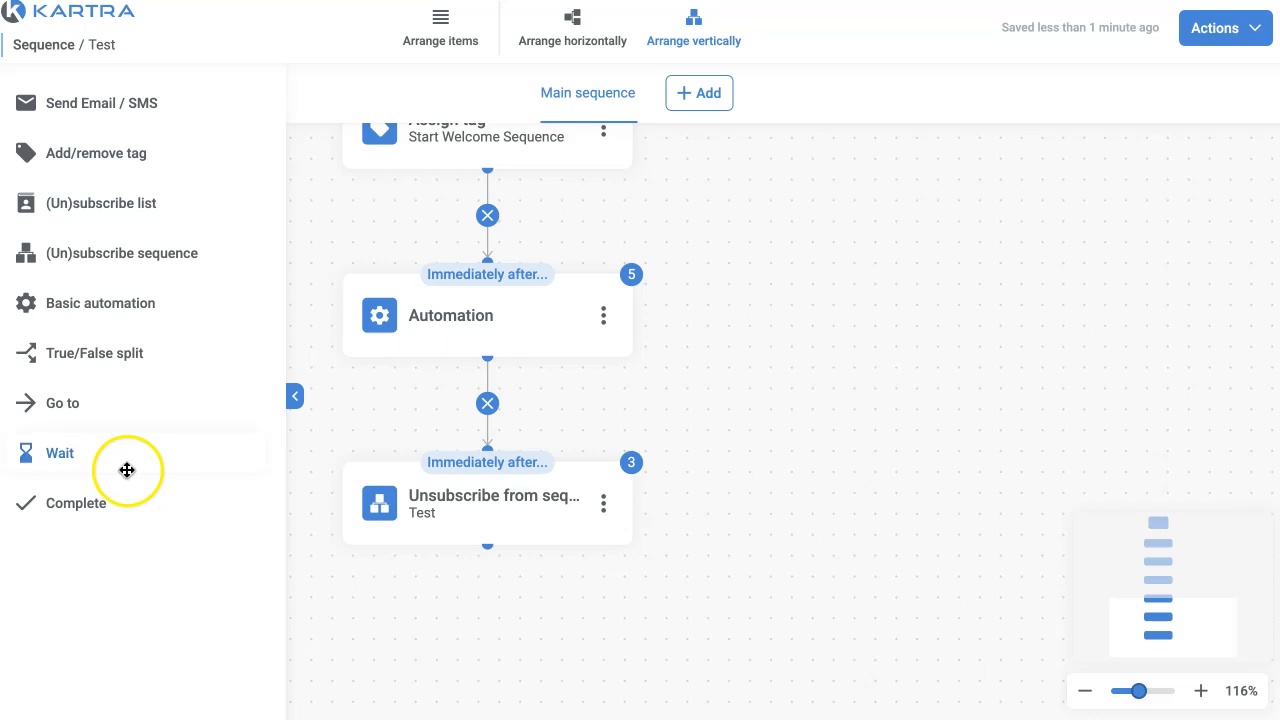
- Add a Wait step to the canvas with its delay set to right after previous step, and activate it
{"action": "left_click_drag", "start_coordinate": [89, 449], "coordinate": [785, 408]}
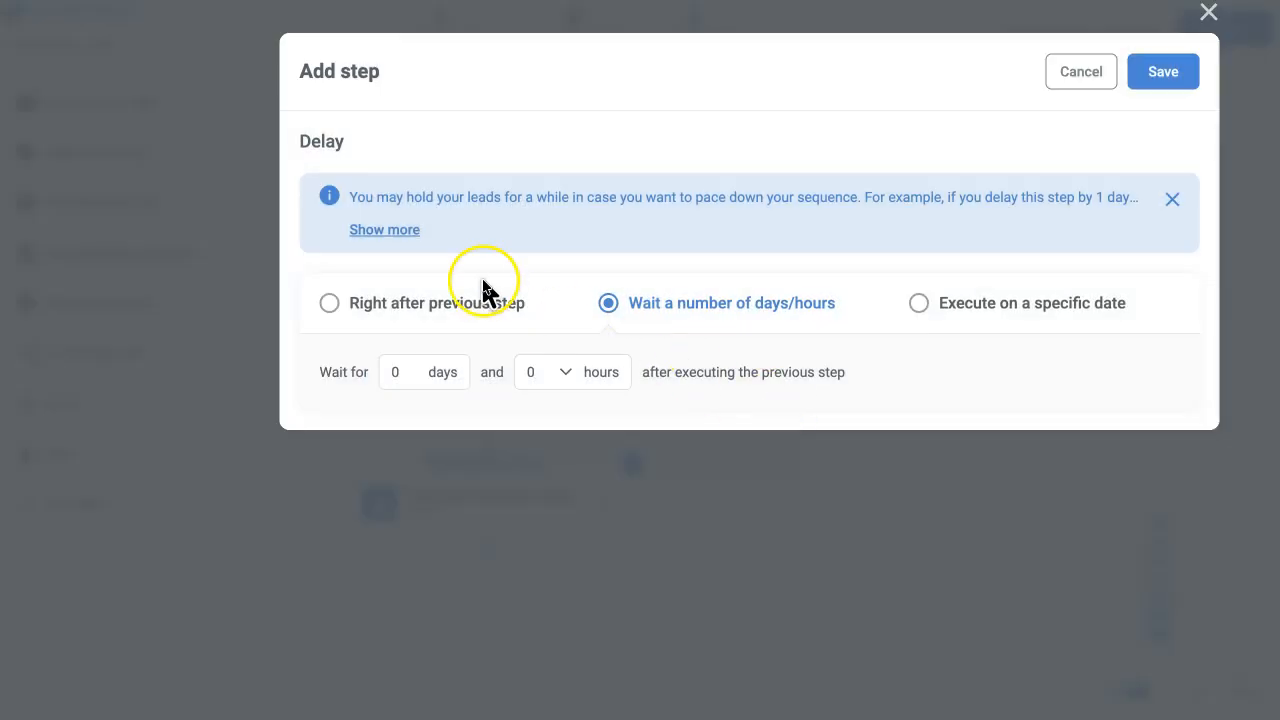
{"action": "left_click", "coordinate": [330, 305]}
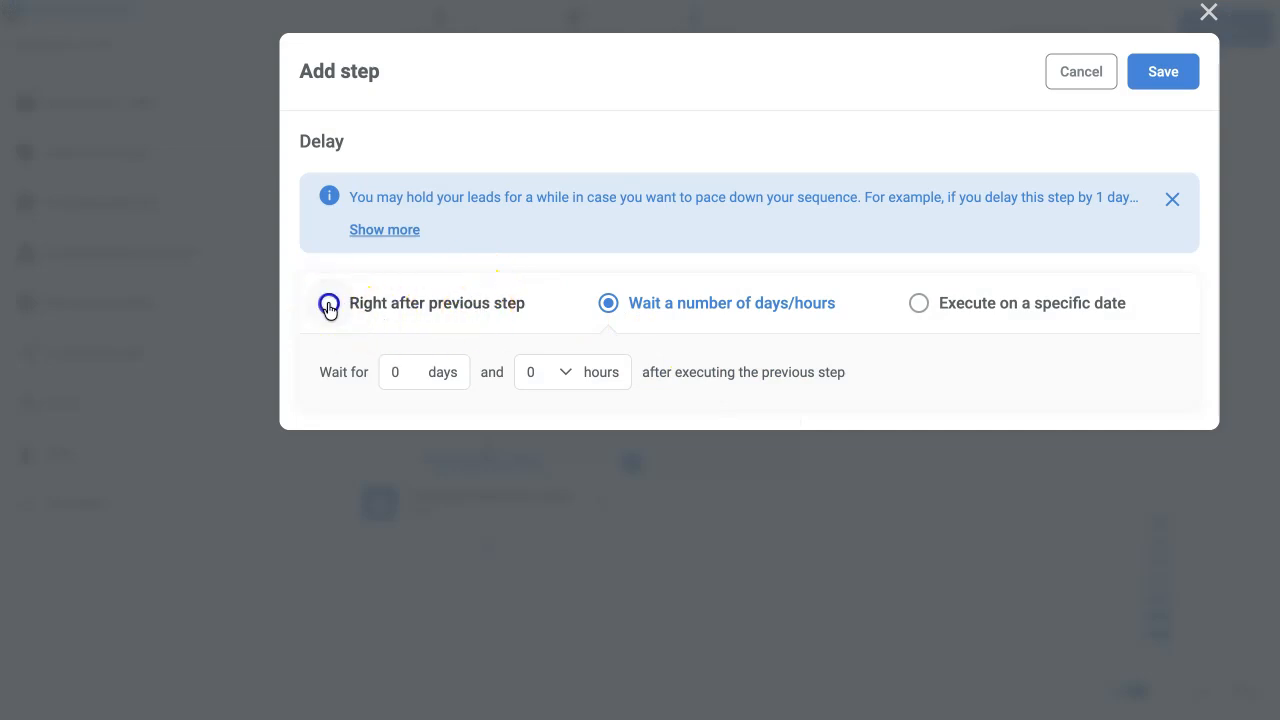
{"action": "left_click", "coordinate": [1163, 72]}
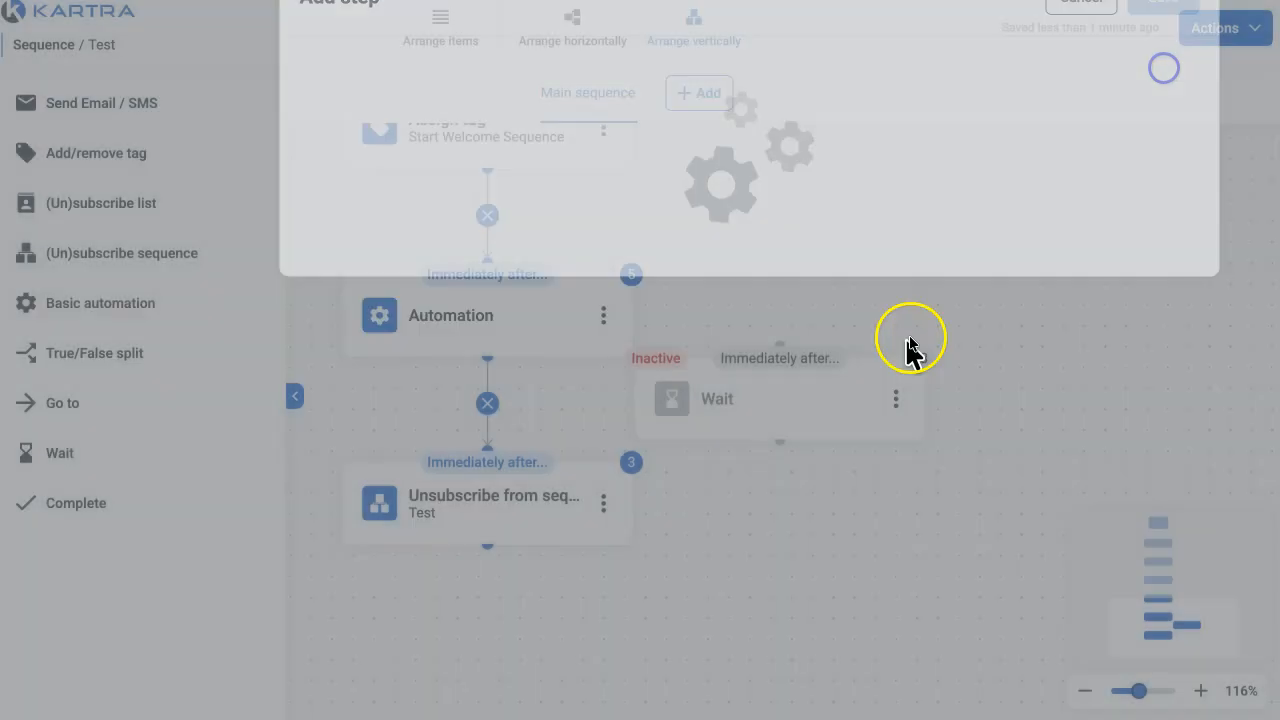
{"action": "left_click", "coordinate": [894, 402]}
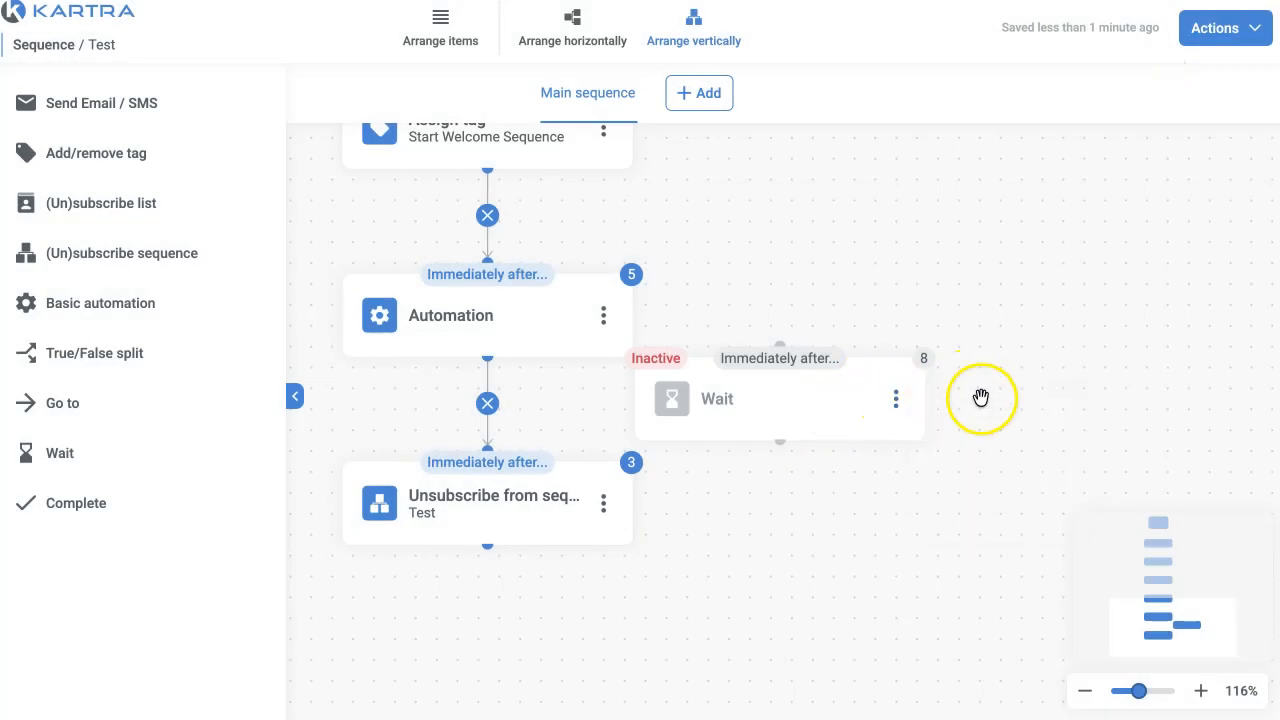
{"action": "left_click", "coordinate": [898, 403]}
{"action": "left_click", "coordinate": [943, 413]}
- Detach the unsubscribe step from Automation, move it aside, and connect the Wait step below Automation in its place
{"action": "left_click_drag", "start_coordinate": [820, 402], "coordinate": [746, 672]}
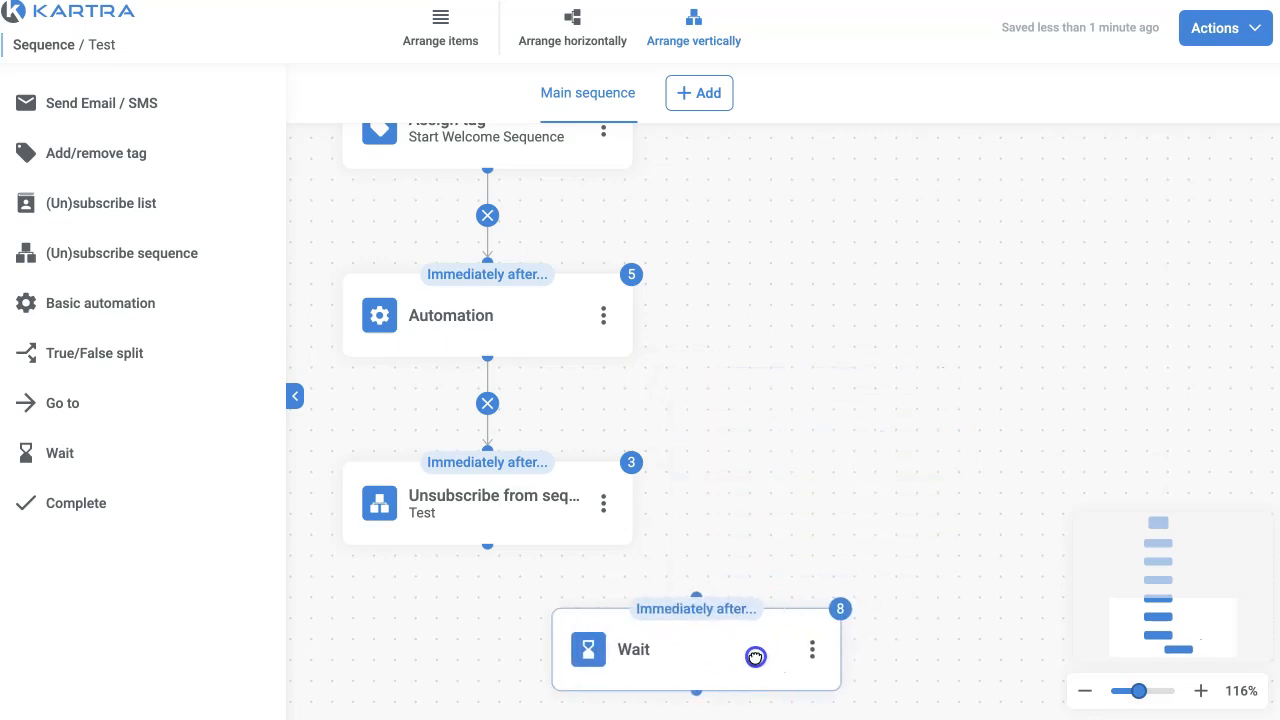
{"action": "left_click", "coordinate": [488, 404]}
{"action": "left_click_drag", "start_coordinate": [491, 486], "coordinate": [974, 411]}
{"action": "left_click_drag", "start_coordinate": [767, 628], "coordinate": [579, 502]}
{"action": "left_click_drag", "start_coordinate": [488, 357], "coordinate": [523, 540]}
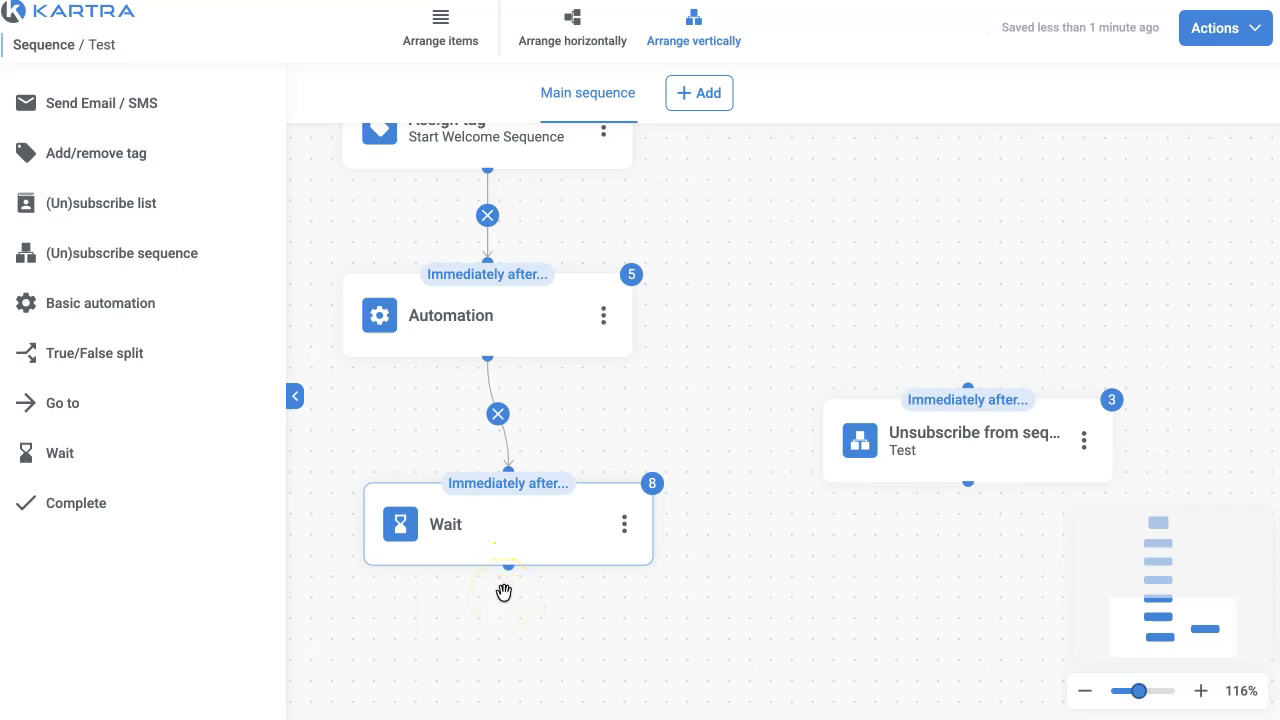
{"action": "scroll", "coordinate": [630, 596], "scroll_direction": "up", "scroll_amount": 1}
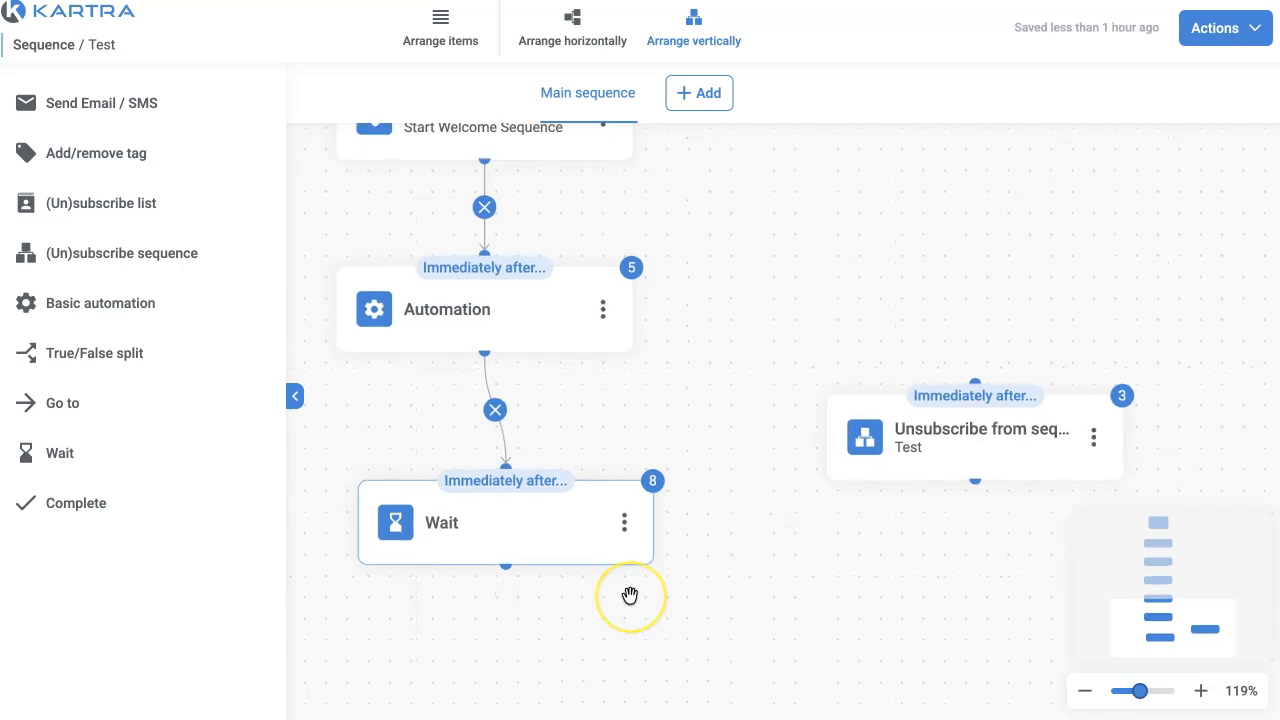
{"action": "scroll", "coordinate": [745, 391], "scroll_direction": "down", "scroll_amount": 10}
{"action": "left_click_drag", "start_coordinate": [761, 311], "coordinate": [717, 614]}
{"action": "left_click_drag", "start_coordinate": [729, 306], "coordinate": [865, 526]}
{"action": "scroll", "coordinate": [760, 390], "scroll_direction": "up", "scroll_amount": 10}
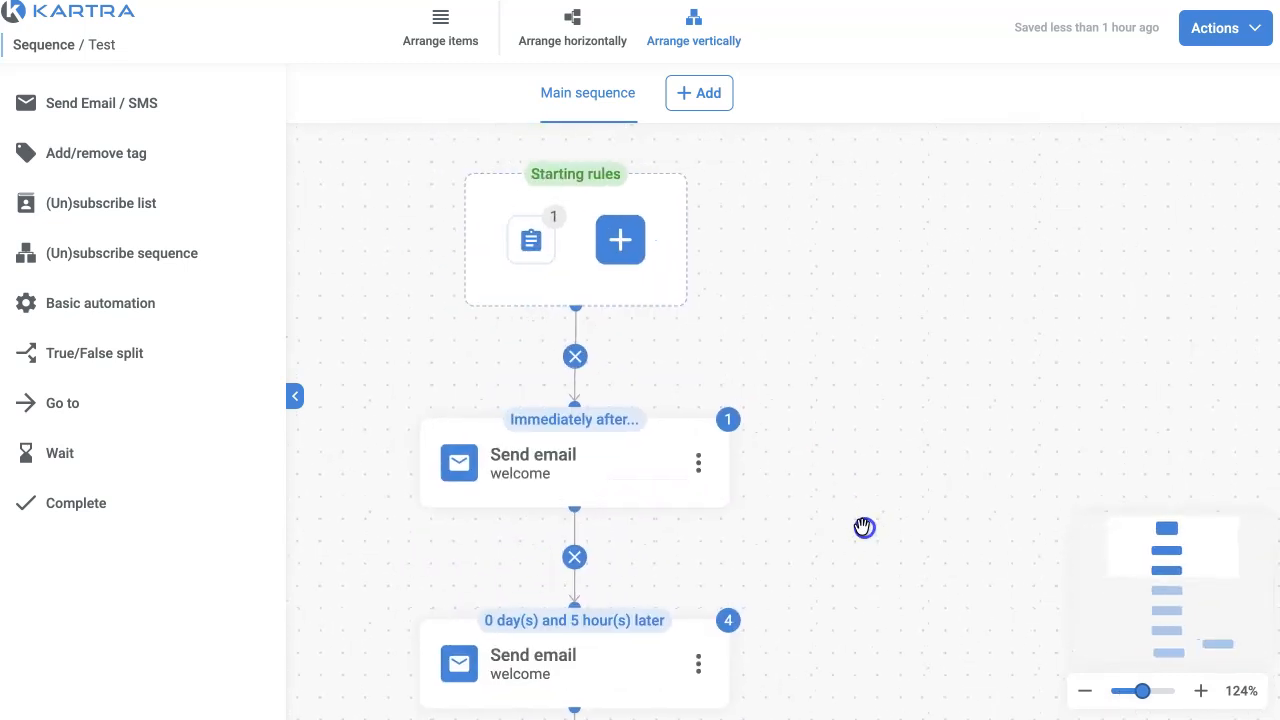